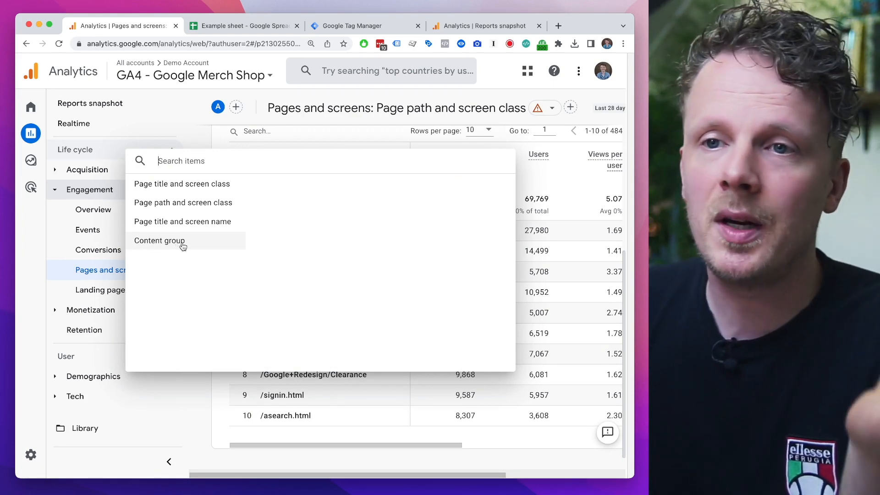
Step: Set the primary dimension of the Pages and screens table to Content group and highlight the first row's value
left_click(183, 246)
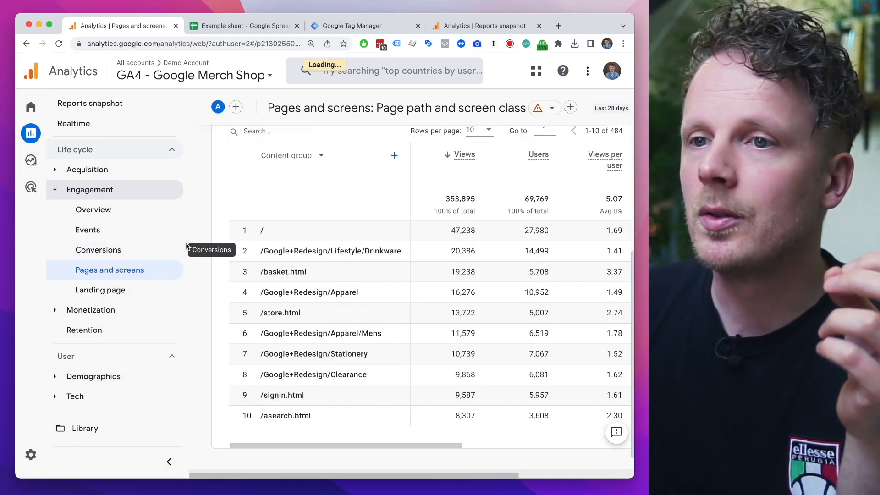
left_click_drag(263, 374, 289, 373)
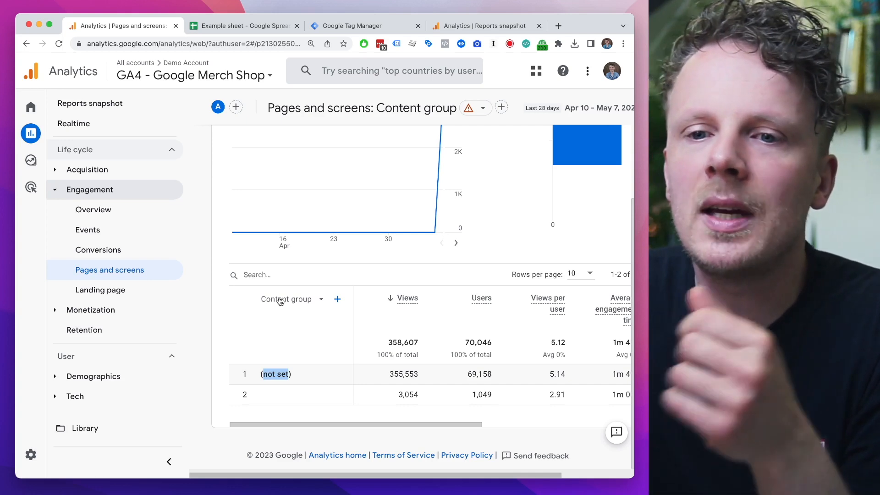
Step: Open the Custom definitions of the GA4 - Google Merch Shop property in its admin settings
left_click(31, 455)
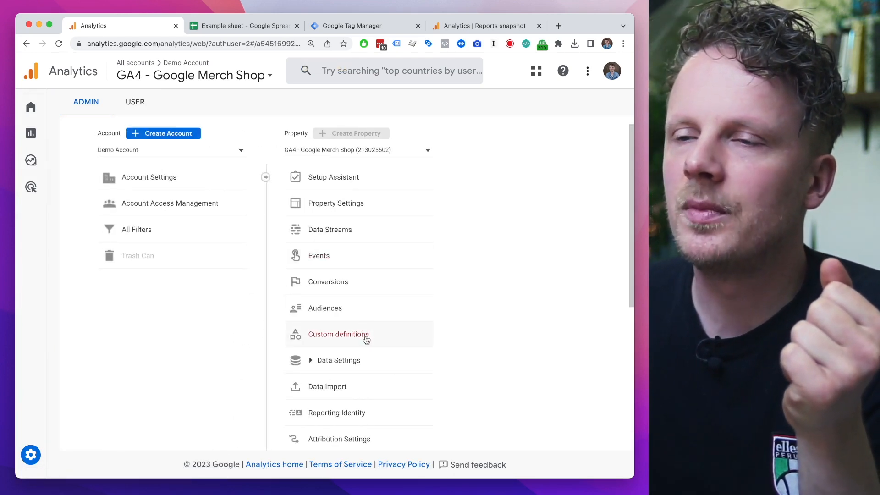
left_click(338, 334)
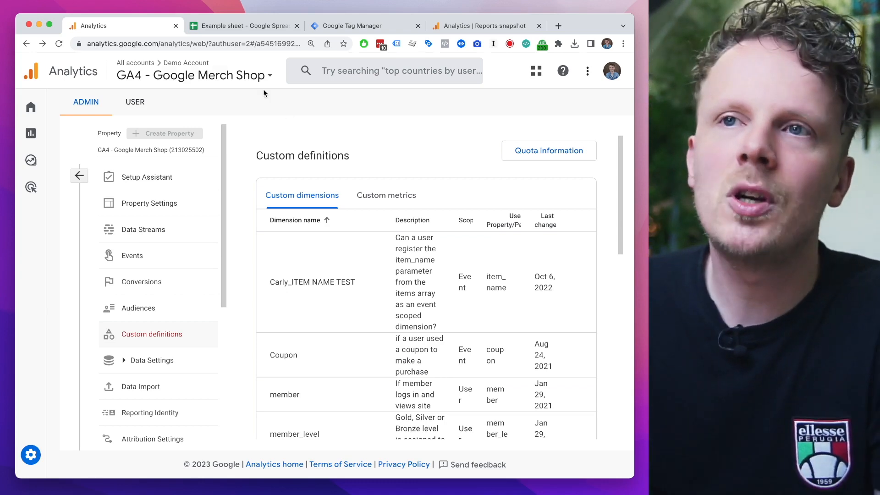
Step: Switch to the Example sheet spreadsheet and examine the page paths under /training/ in the Seperate pages sheet
left_click(244, 27)
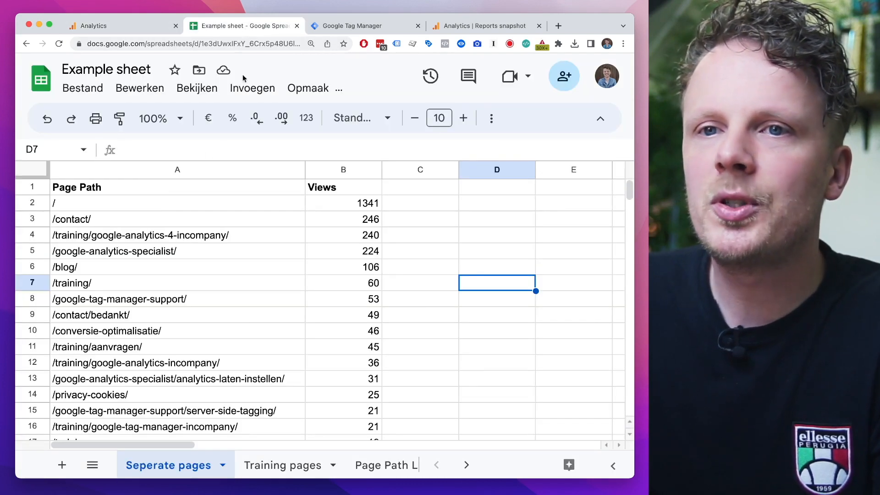
left_click_drag(175, 209, 195, 408)
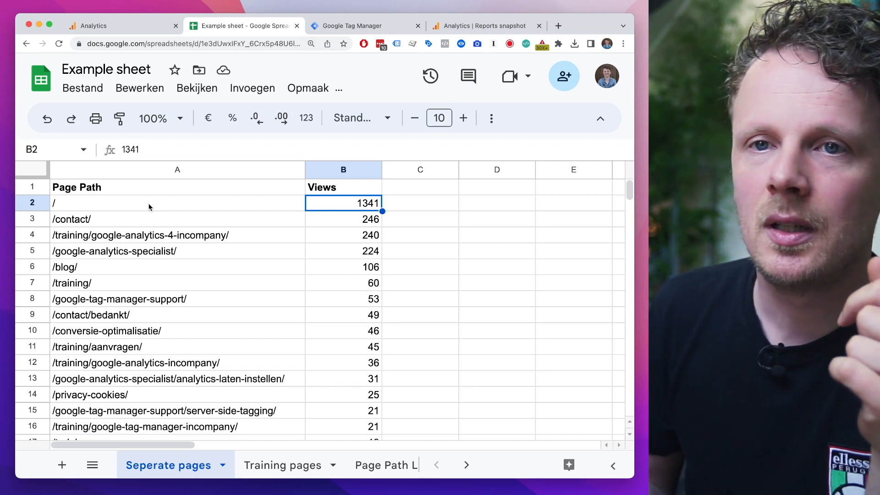
left_click(83, 240)
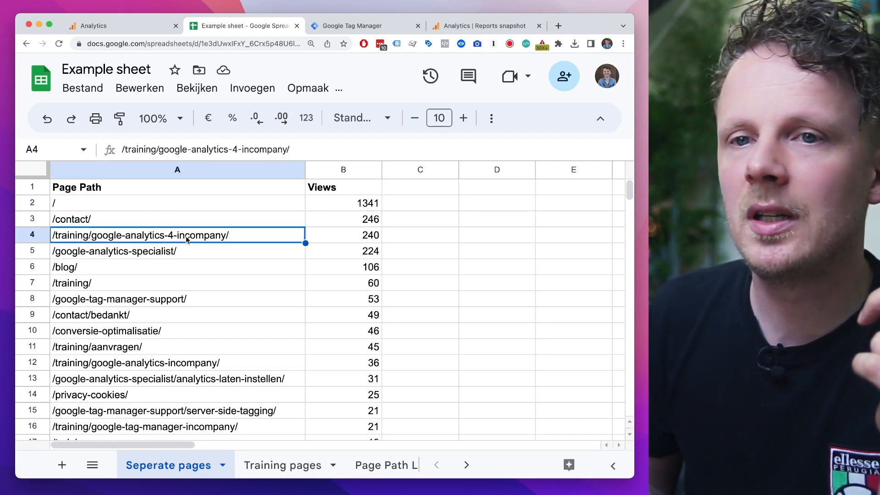
left_click(118, 286)
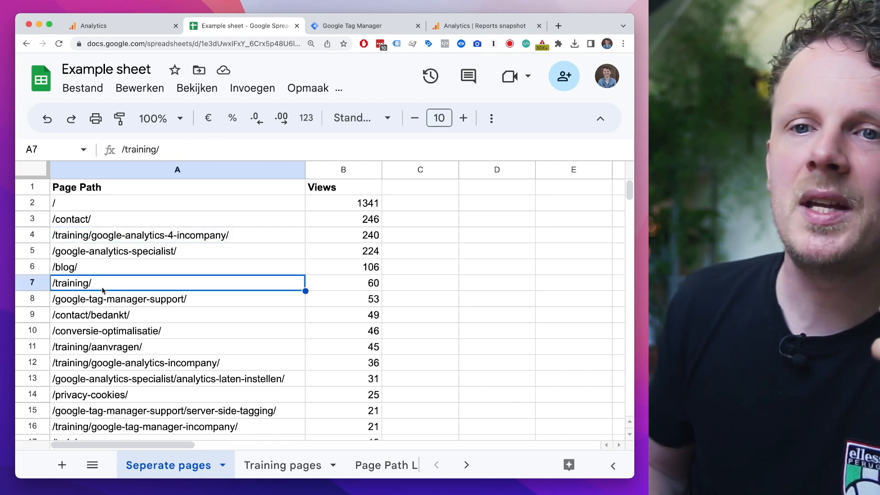
left_click(69, 350)
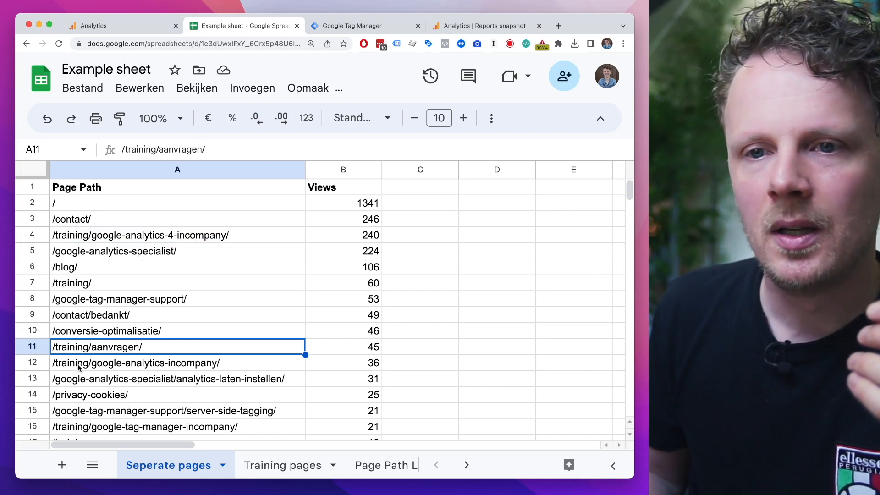
left_click(114, 366)
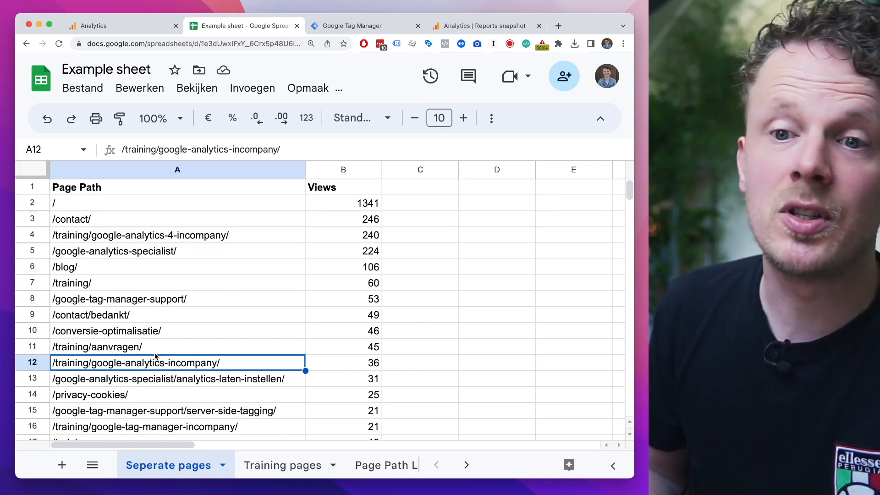
left_click(134, 431)
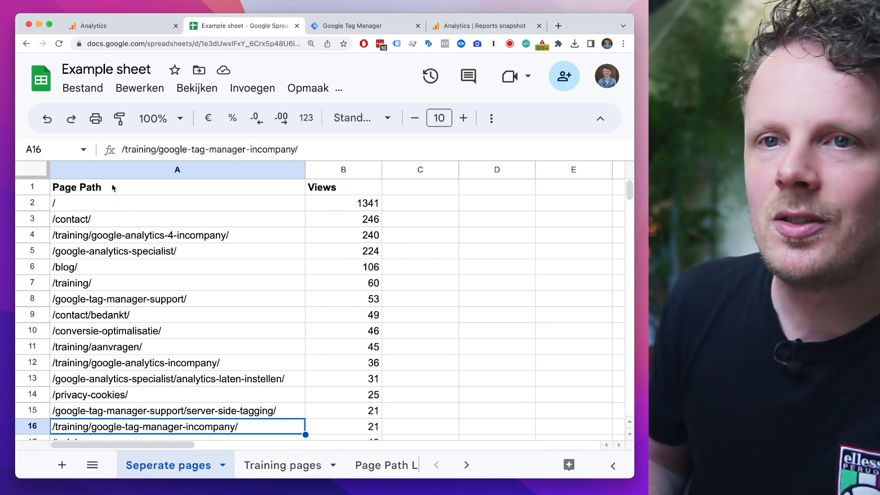
Step: Examine the grouped paths from / down to /training/ in the Page Path Level 1 sheet
left_click(385, 465)
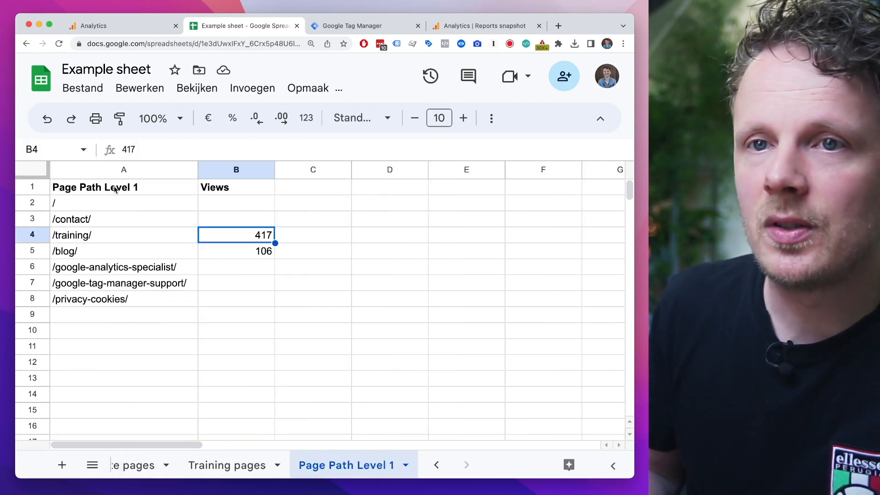
left_click(97, 210)
left_click(102, 226)
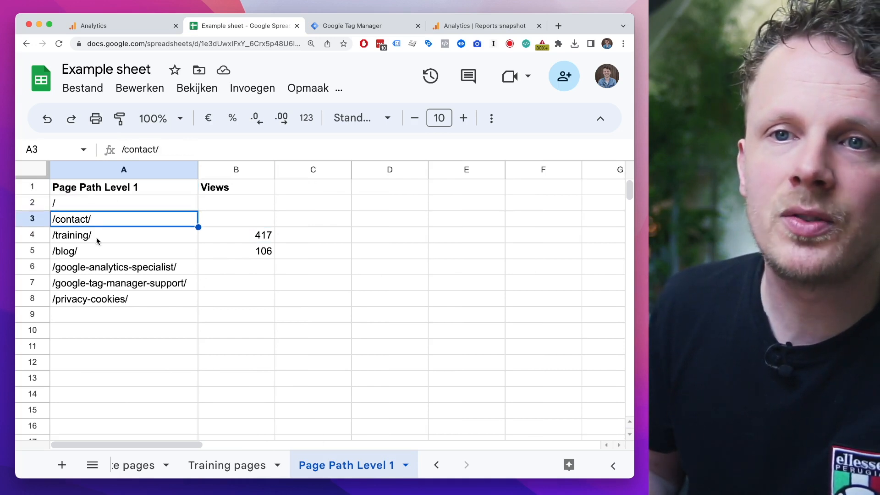
left_click(78, 239)
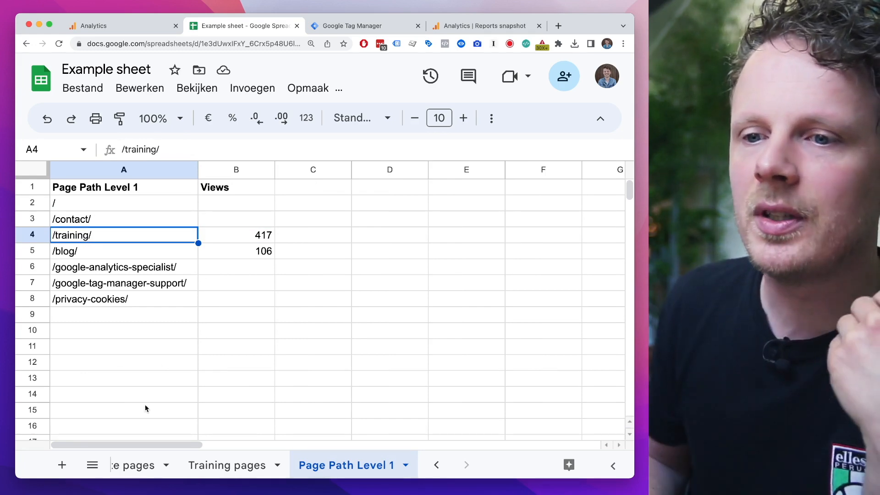
Step: Review the individual /training/ page paths in the Training pages sheet and select the whole filtered list
left_click(224, 465)
left_click(80, 205)
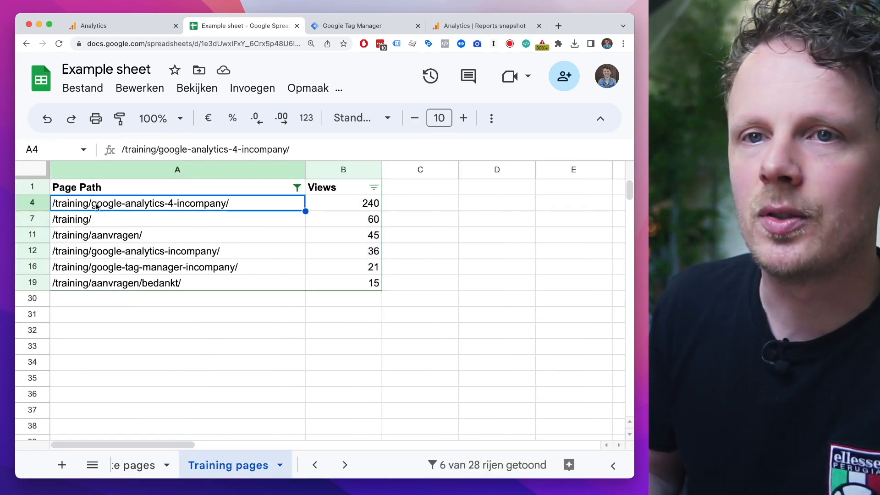
left_click(77, 220)
left_click(79, 236)
left_click_drag(78, 283, 101, 203)
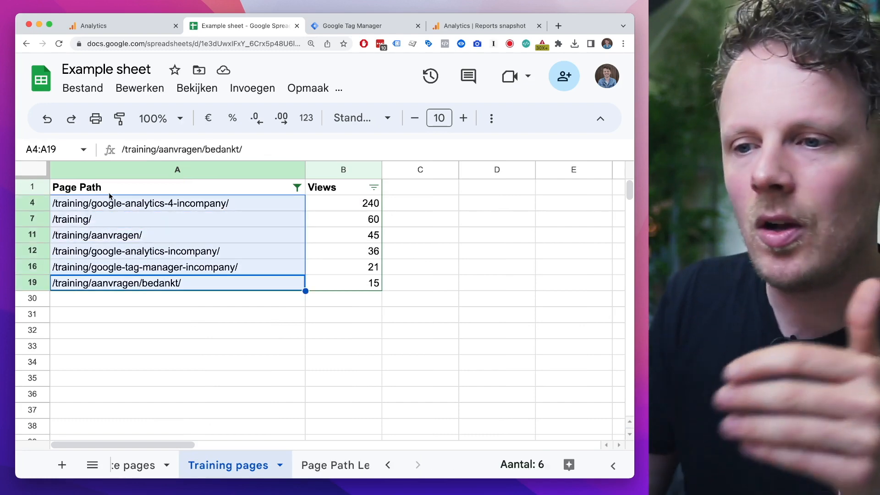
Step: Compare the views of the /training/ and /blog/ groups in the Page Path Level 1 sheet
left_click(321, 465)
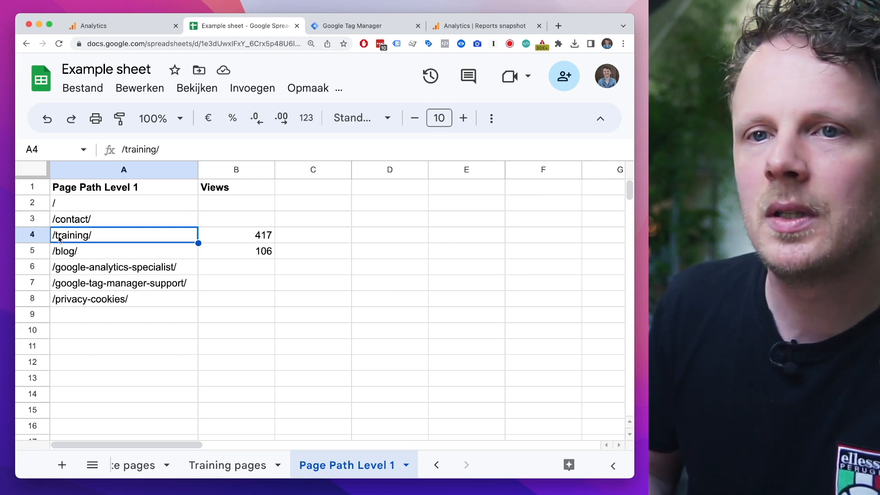
left_click(239, 239)
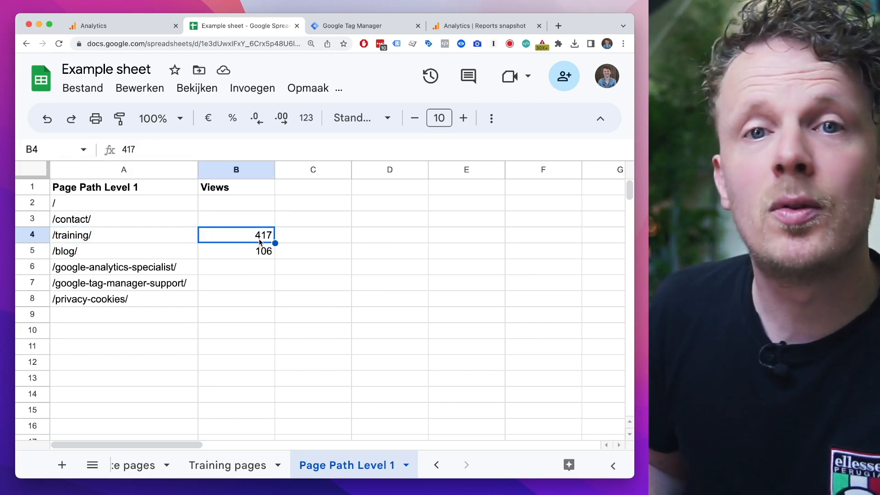
key("Left")
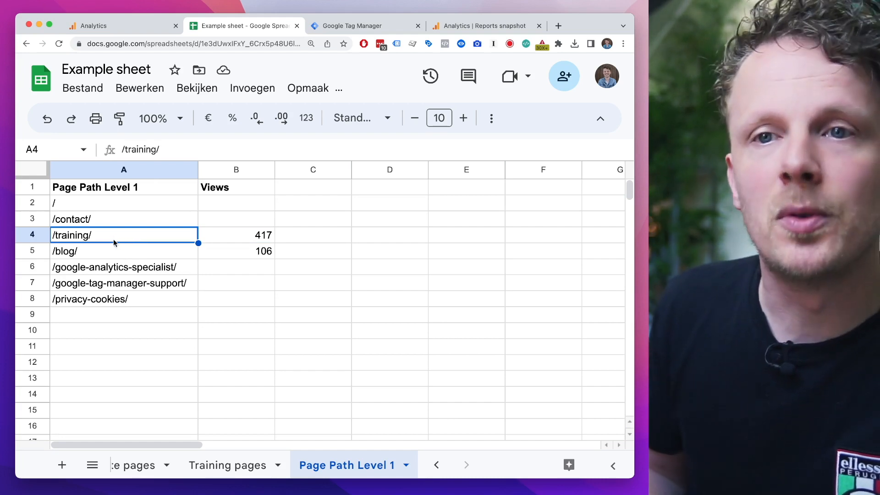
left_click(84, 258)
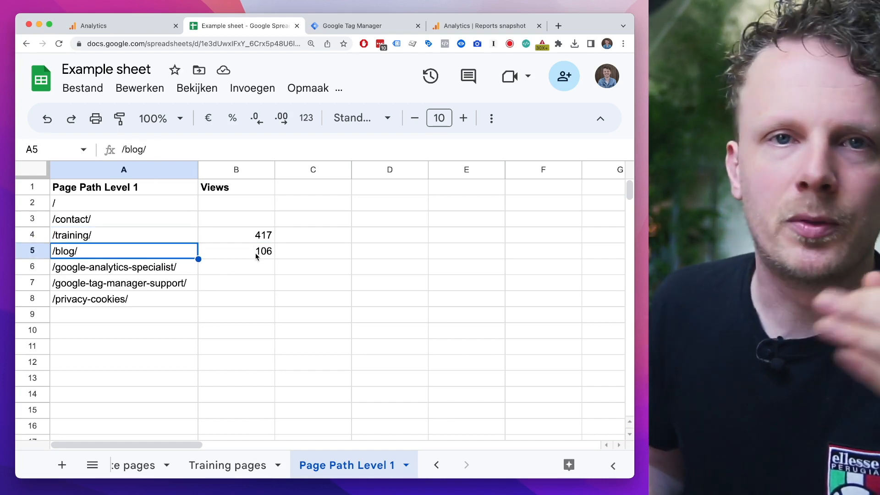
left_click(258, 254)
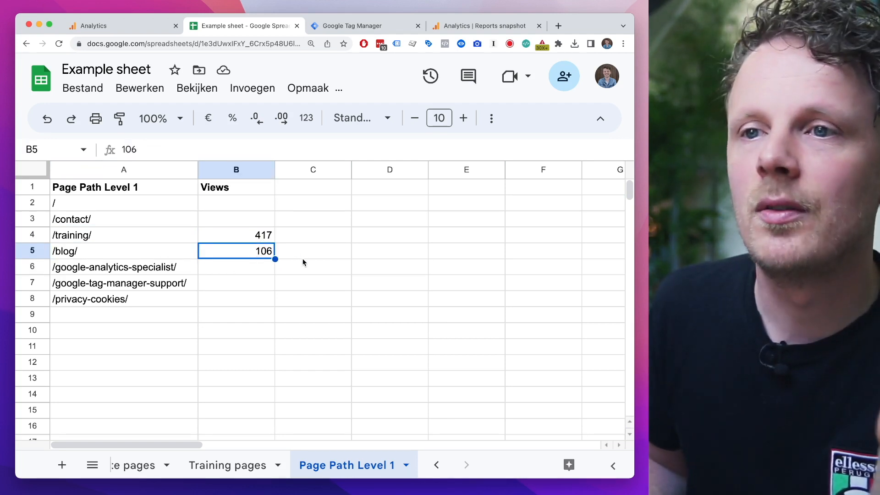
left_click(123, 237)
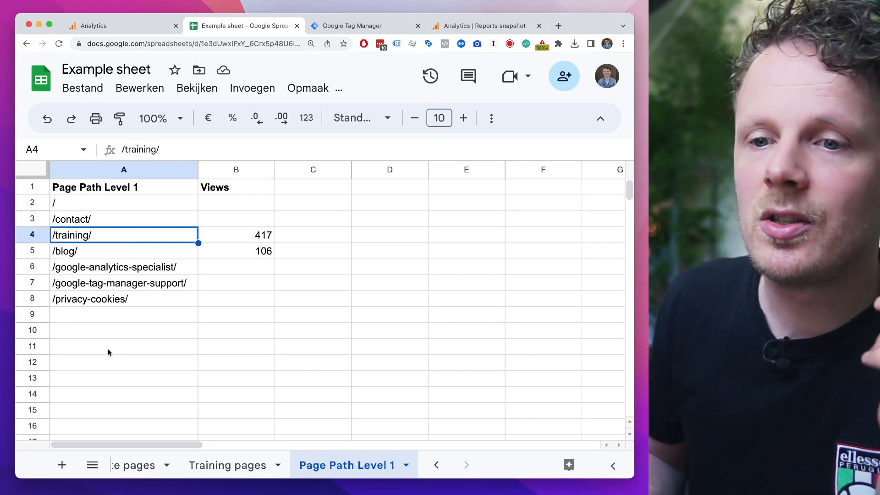
Step: Compare /training/google-analytics-4-incompany/ in the Seperate pages sheet with the Training pages and Page Path Level 1 sheets
left_click(135, 466)
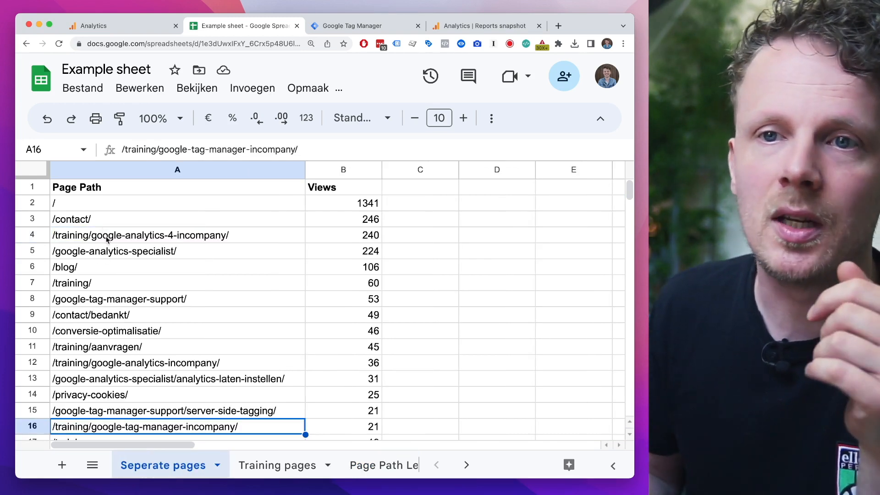
left_click(106, 239)
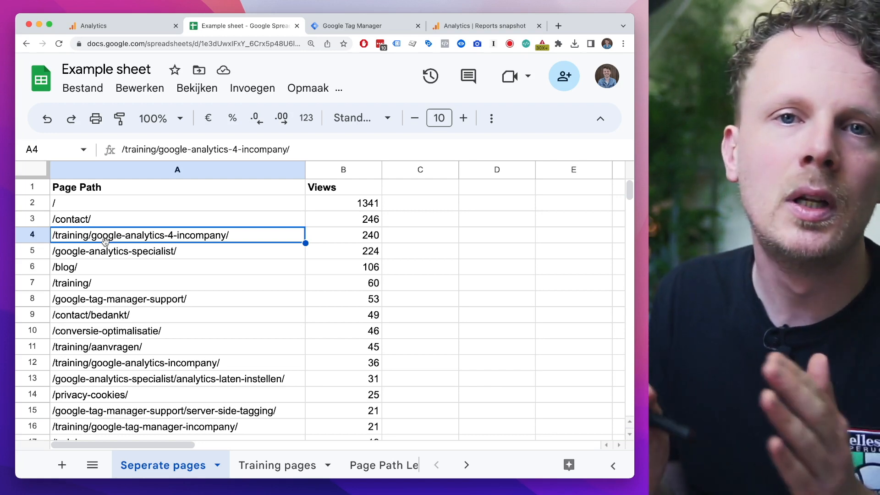
left_click(290, 468)
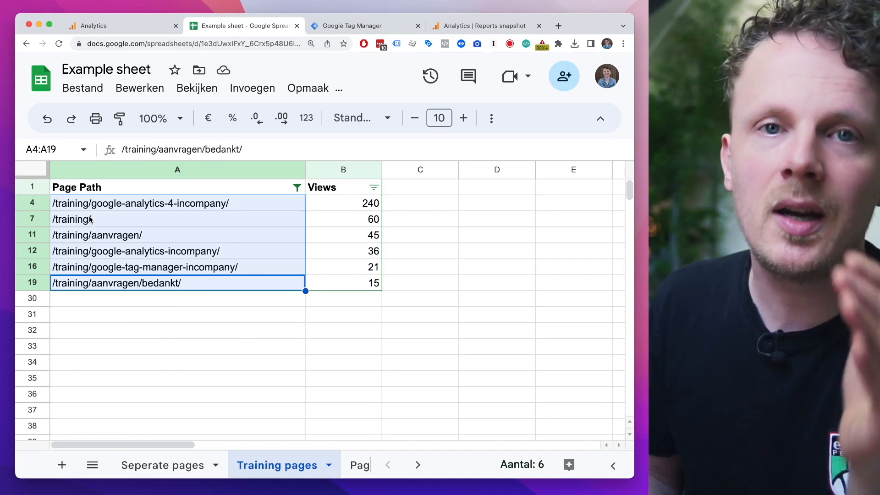
left_click(363, 465)
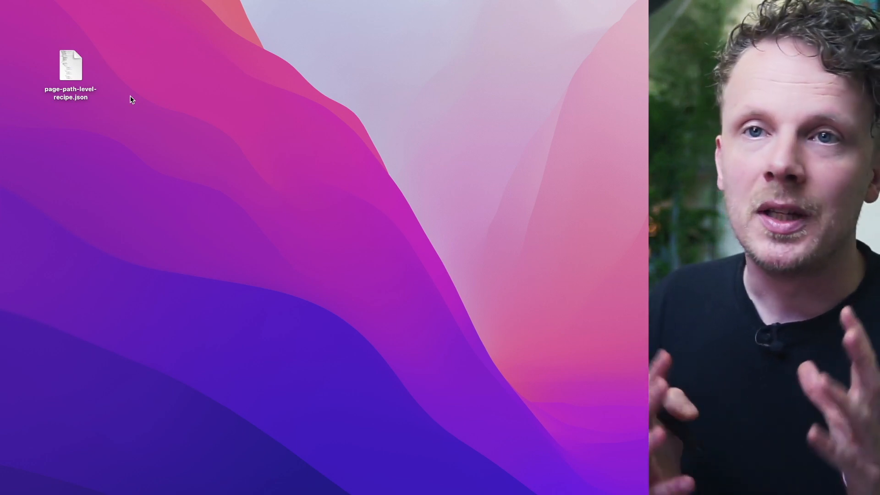
Step: Locate the page-path-level-recipe.json file on the desktop
left_click_drag(113, 33, 36, 137)
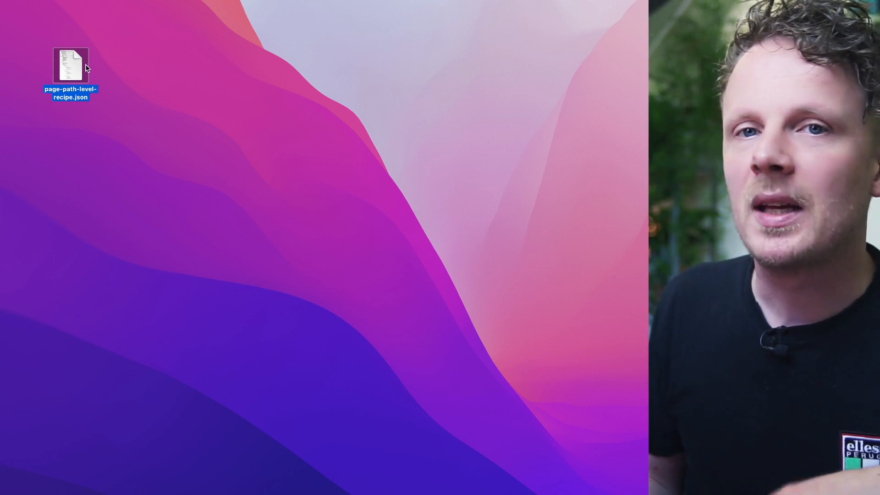
left_click(129, 90)
left_click_drag(59, 61, 91, 92)
left_click(139, 100)
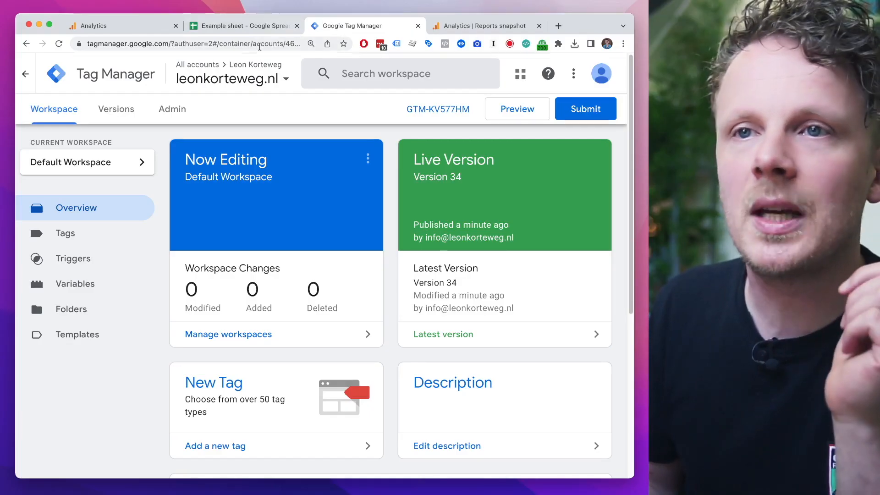
Step: Open the Import Container form from the Tag Manager container's admin settings
left_click(178, 119)
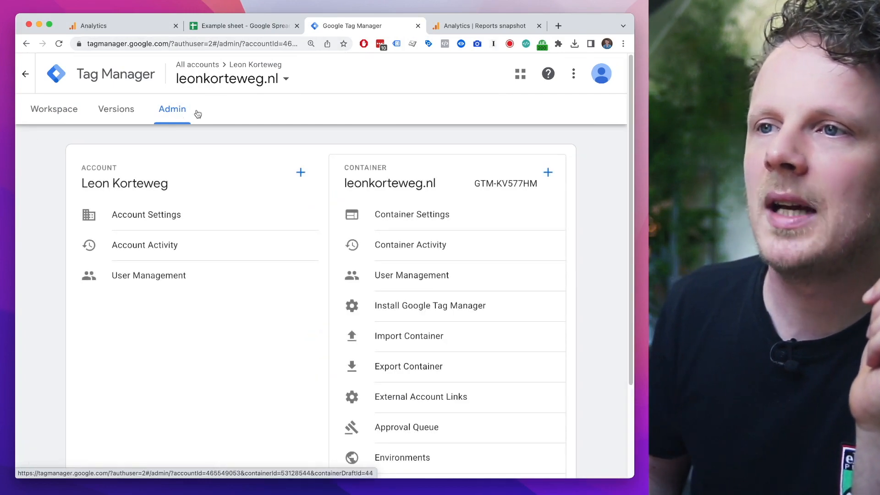
scroll(373, 188, "down", 2)
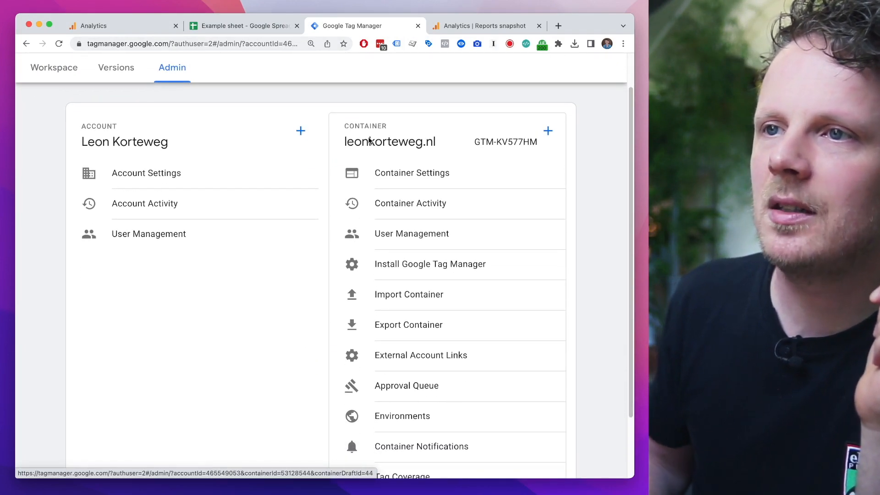
double_click(371, 144)
left_click(436, 144)
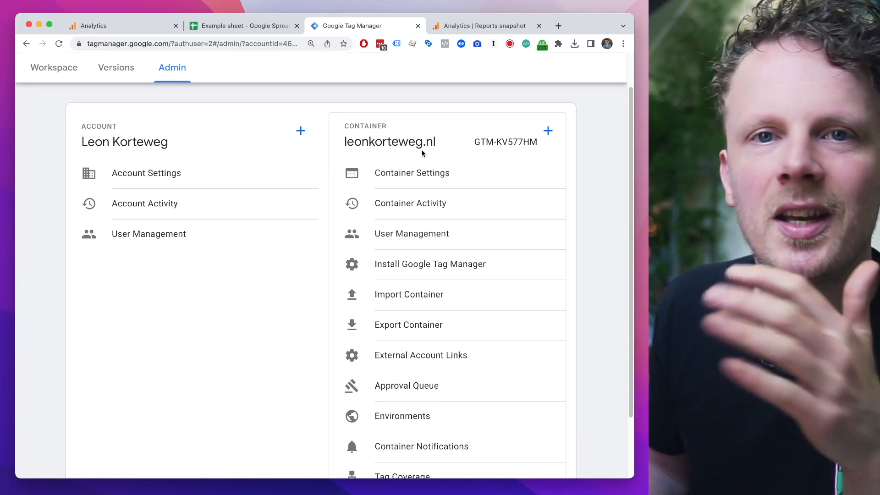
left_click(400, 301)
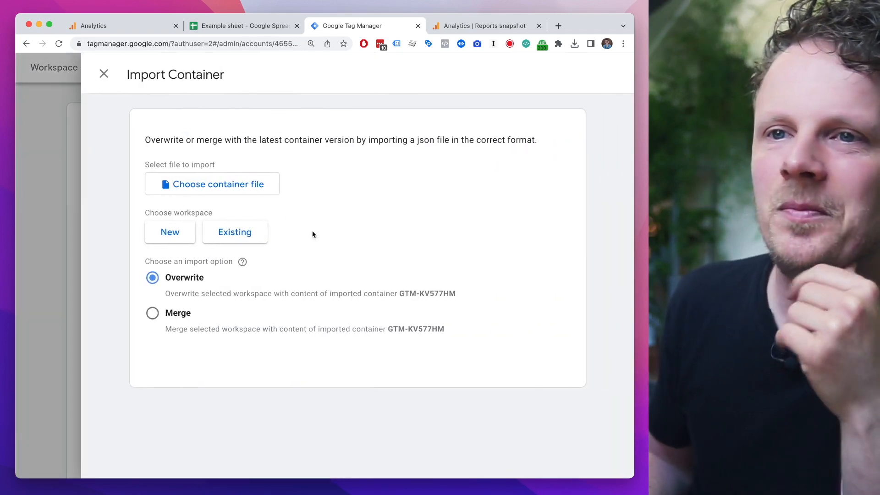
Step: Choose page-path-level-recipe.json from the Bureaublad folder as the container file to import
left_click(252, 185)
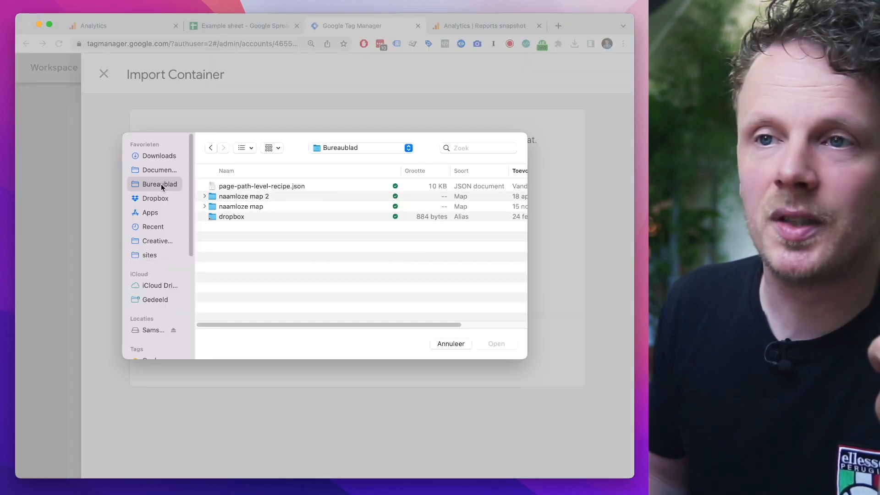
left_click(221, 185)
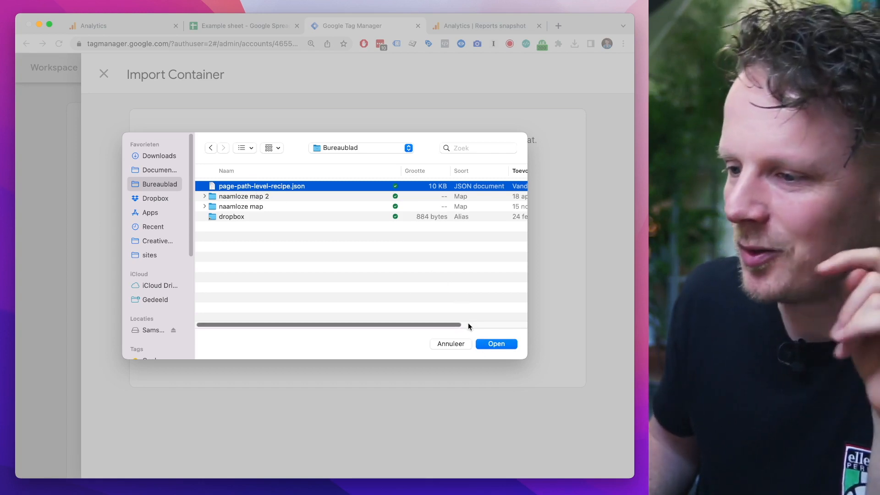
left_click(483, 344)
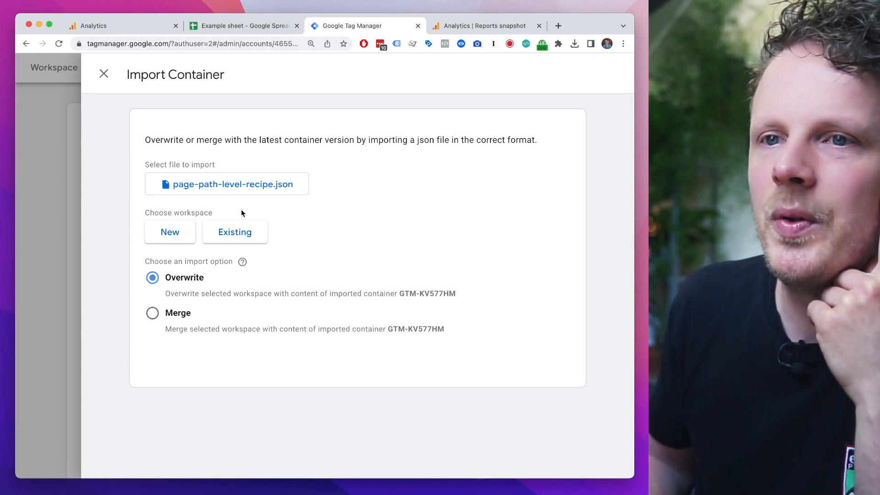
Step: Select the existing Default Workspace as the destination for the container import
left_click_drag(169, 214, 189, 216)
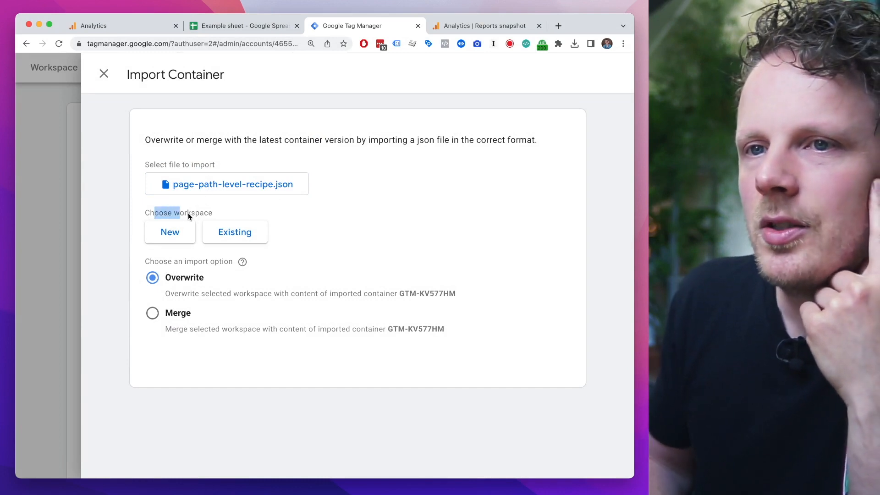
left_click(239, 238)
left_click(224, 130)
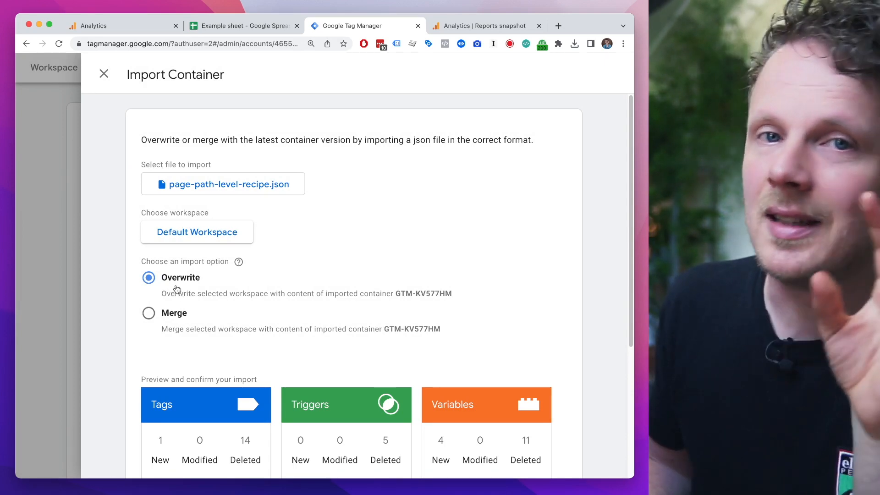
Step: Import the container with the Merge option, renaming conflicting tags, triggers and variables, and confirm the import
left_click(174, 316)
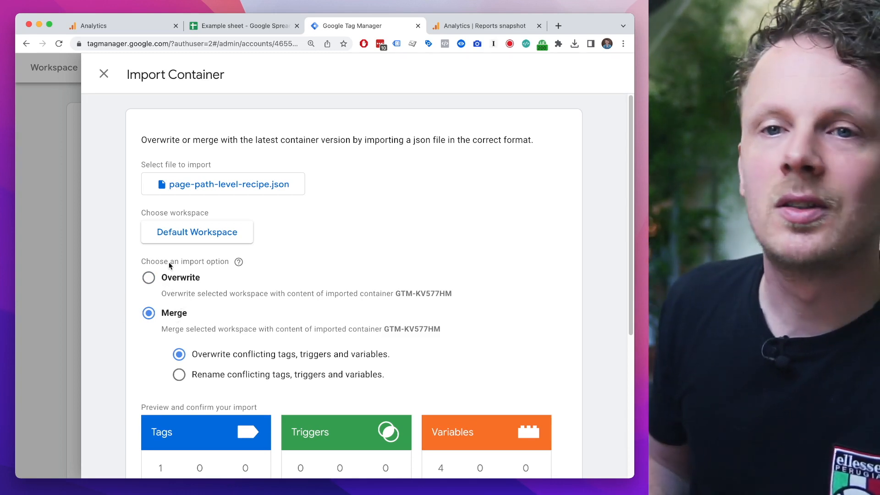
scroll(171, 323, "down", 5)
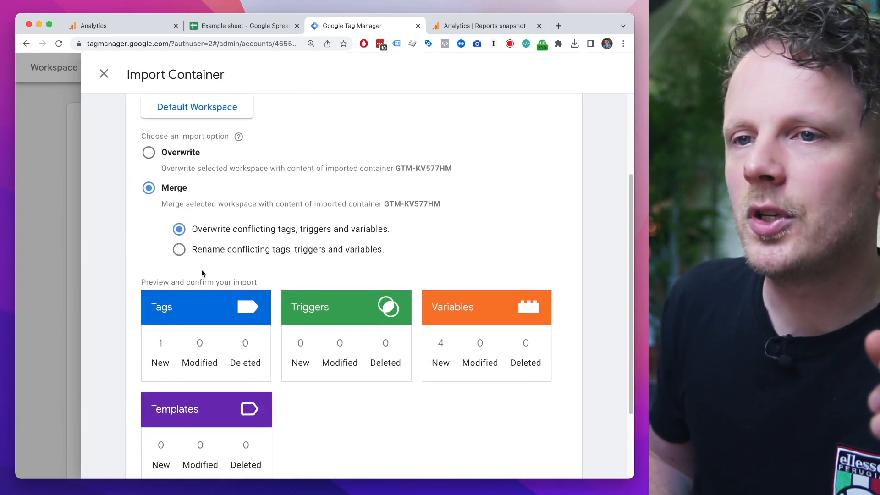
left_click(218, 255)
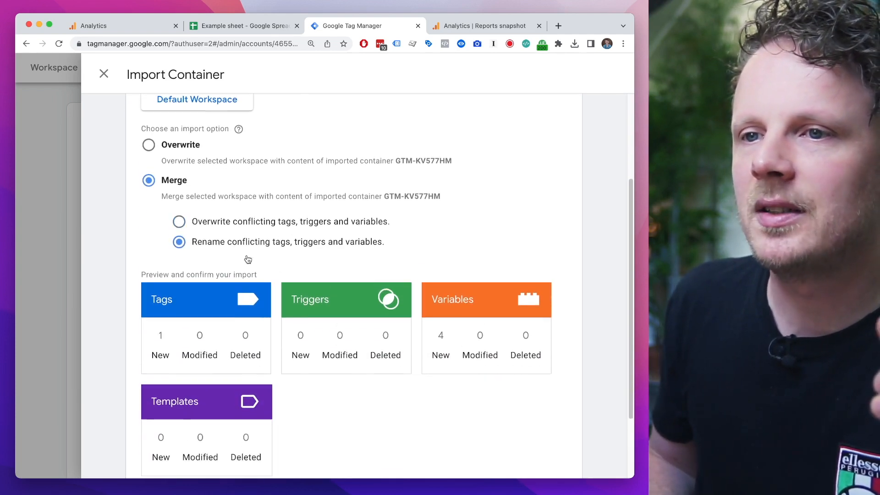
scroll(243, 275, "down", 2)
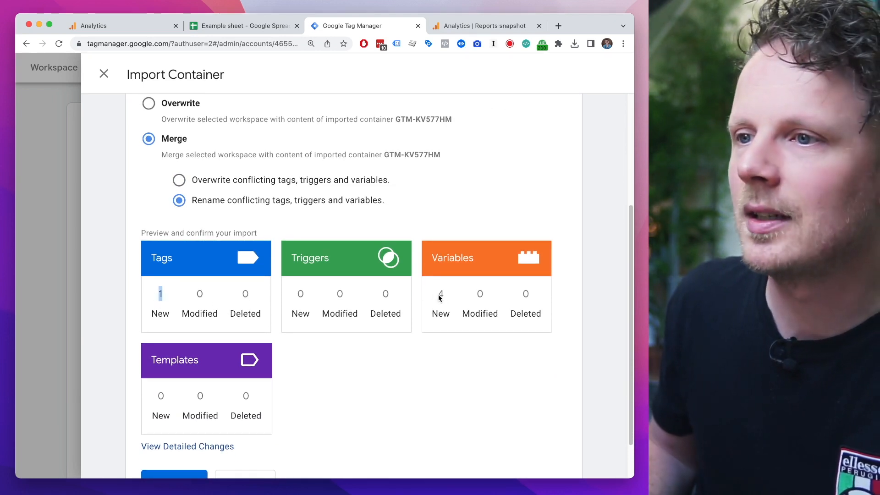
scroll(370, 397, "down", 2)
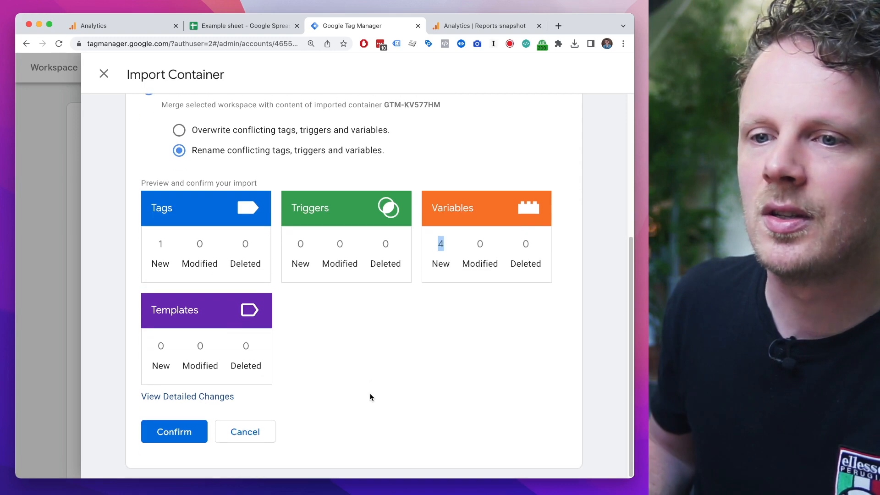
left_click(179, 438)
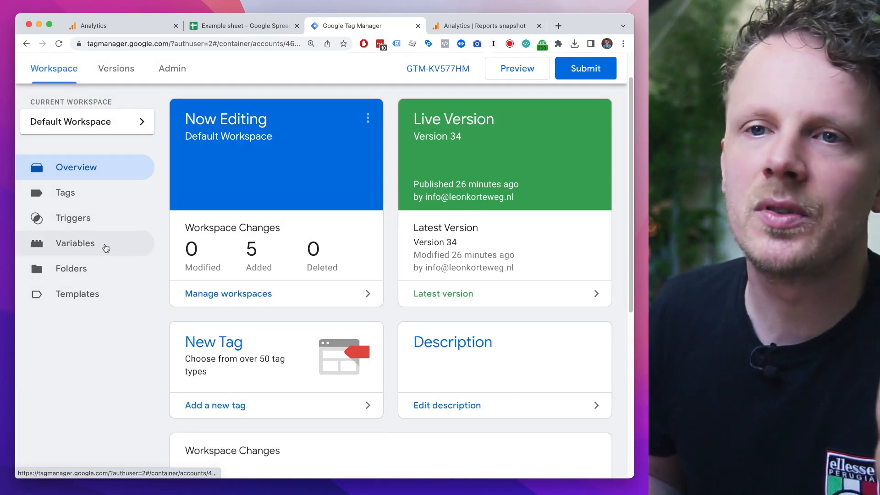
Step: Review the imported Page Path Level variables among the workspace's user-defined variables
left_click(114, 251)
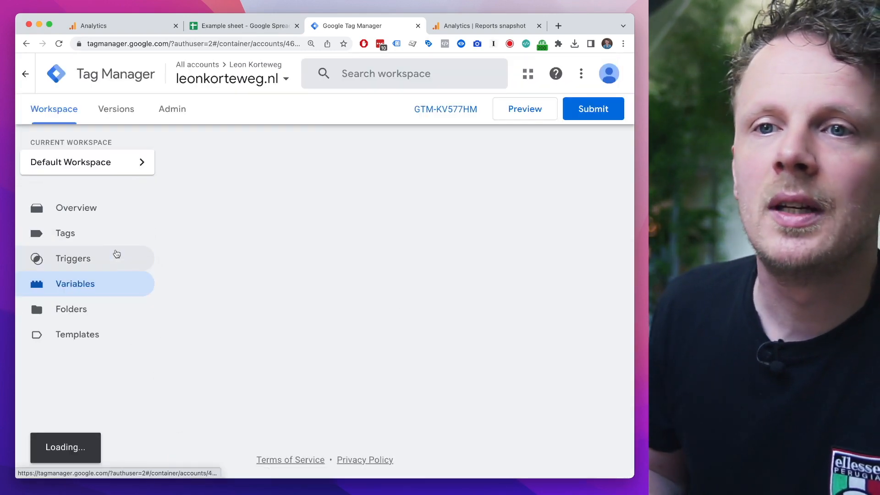
scroll(229, 316, "down", 6)
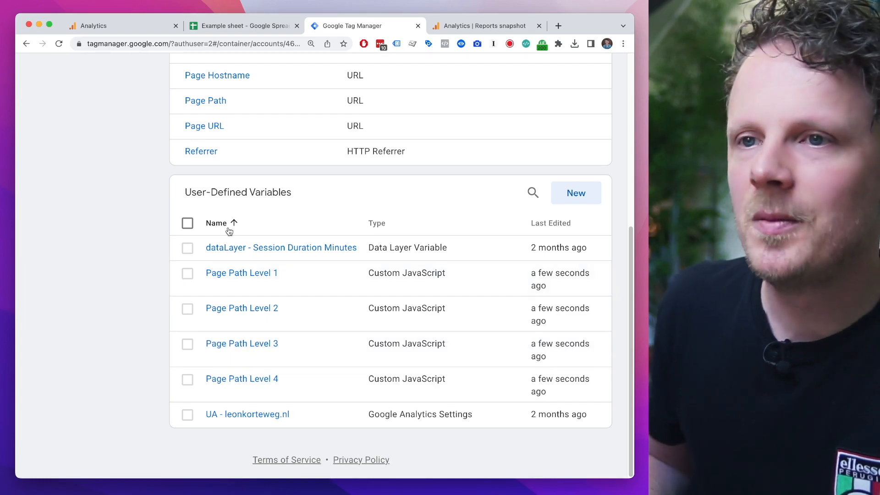
scroll(230, 228, "up", 6)
Step: Look through the workspace's tags for the imported GA4 Config - EXAMPLE TAG and the existing 01.02 GA4 Config tag
left_click(102, 233)
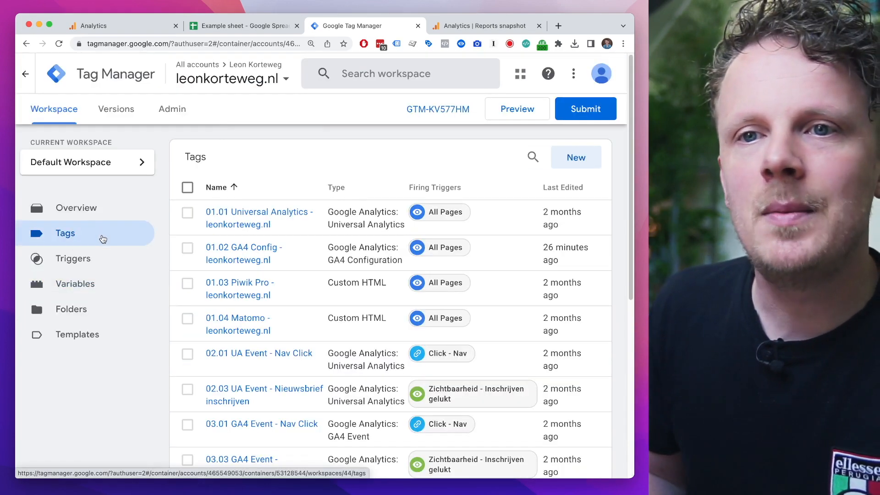
scroll(255, 299, "down", 7)
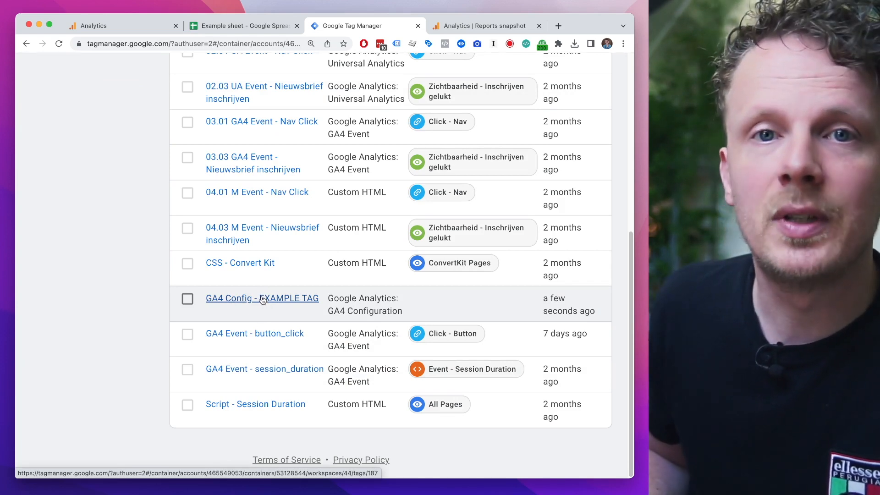
scroll(256, 275, "up", 10)
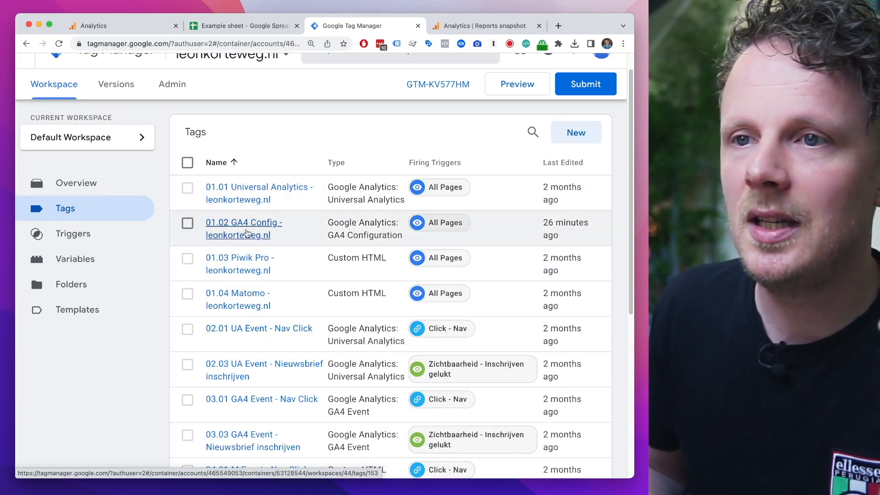
left_click(244, 235)
left_click(59, 343)
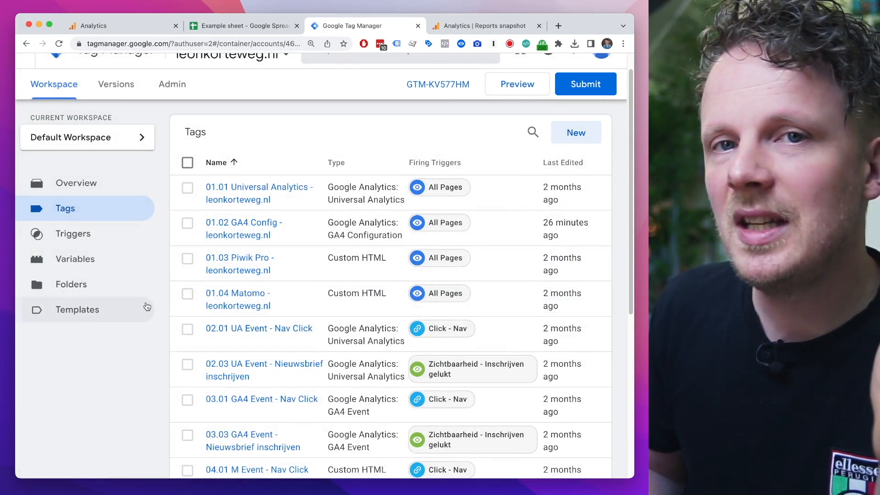
Step: Open the configuration of GA4 Config - EXAMPLE TAG and examine the four page_path_level field names under Fields to Set
scroll(111, 310, "down", 6)
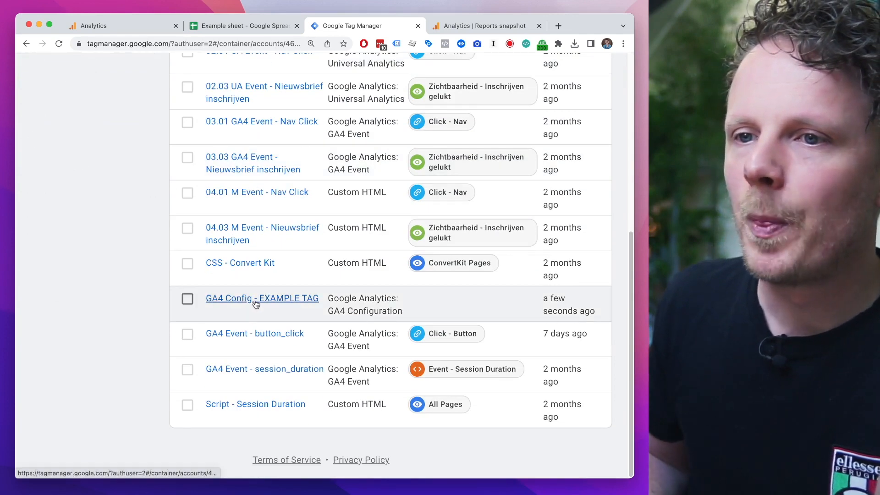
left_click(255, 304)
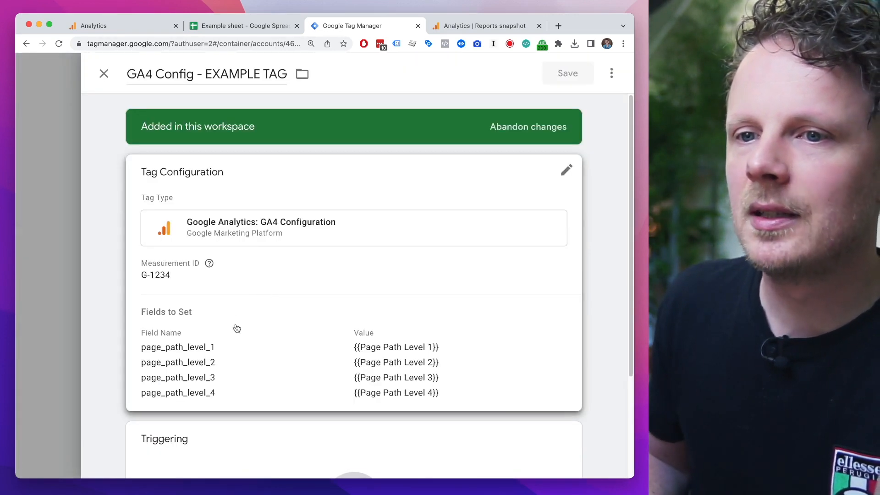
left_click(238, 331)
scroll(241, 324, "down", 3)
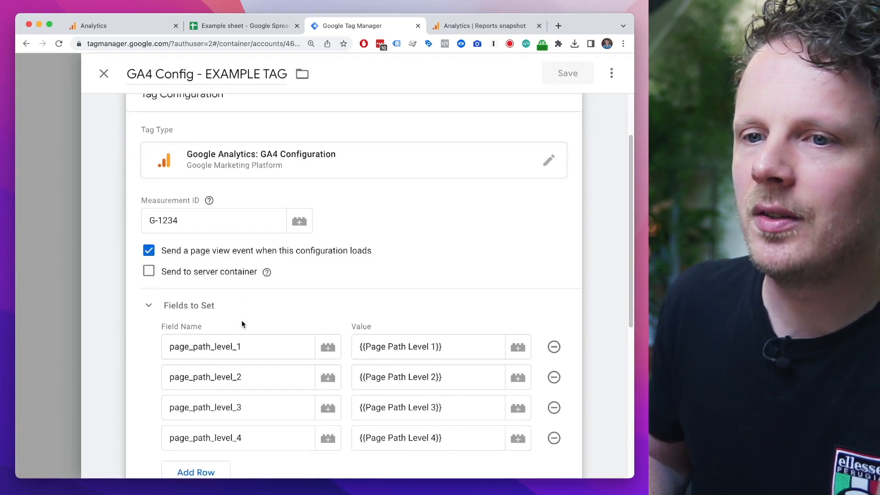
double_click(226, 259)
double_click(222, 288)
double_click(219, 319)
double_click(216, 350)
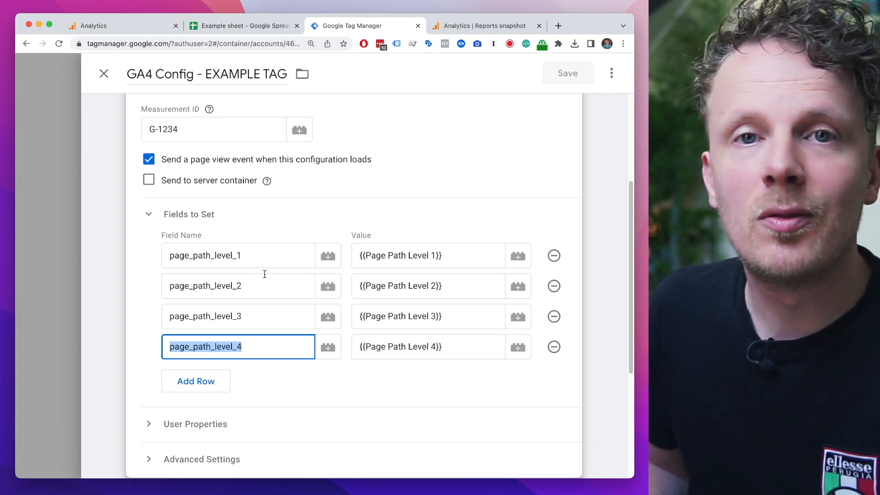
Step: Compare the example tag's field names with their variable values, copy the page_path_level_1 field name and close the tag
double_click(270, 260)
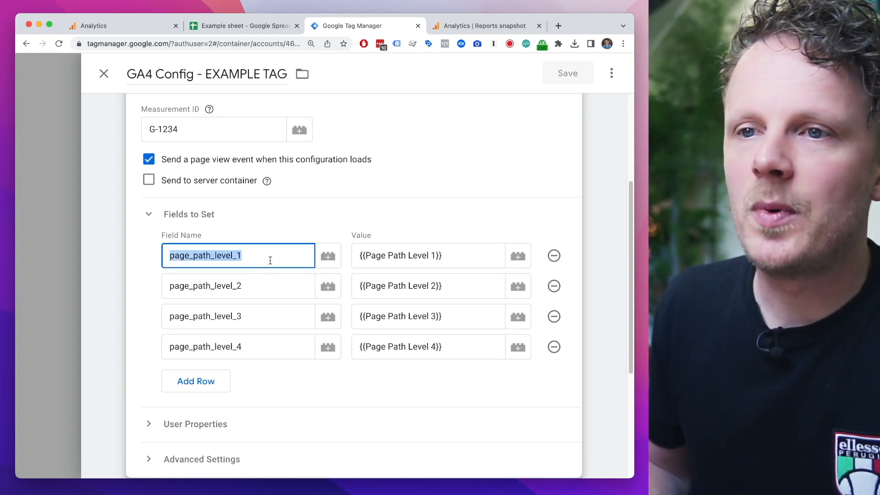
left_click(253, 285)
left_click(253, 316)
left_click(252, 346)
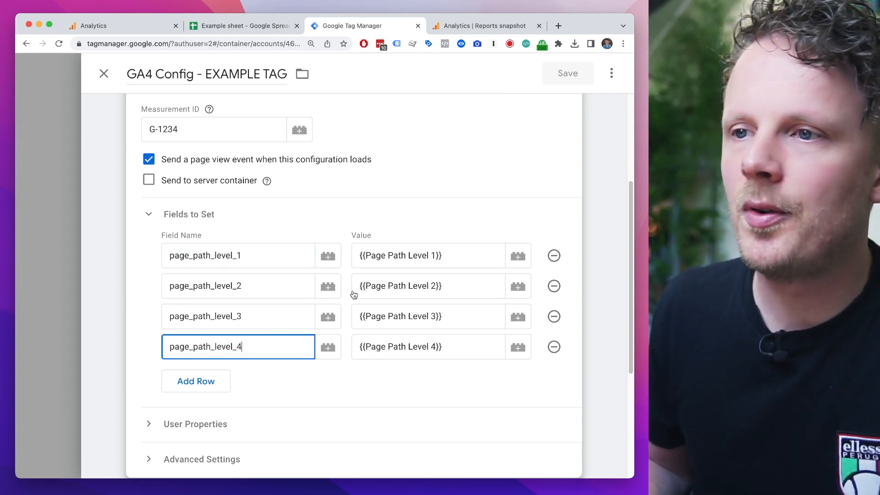
left_click_drag(453, 258, 374, 253)
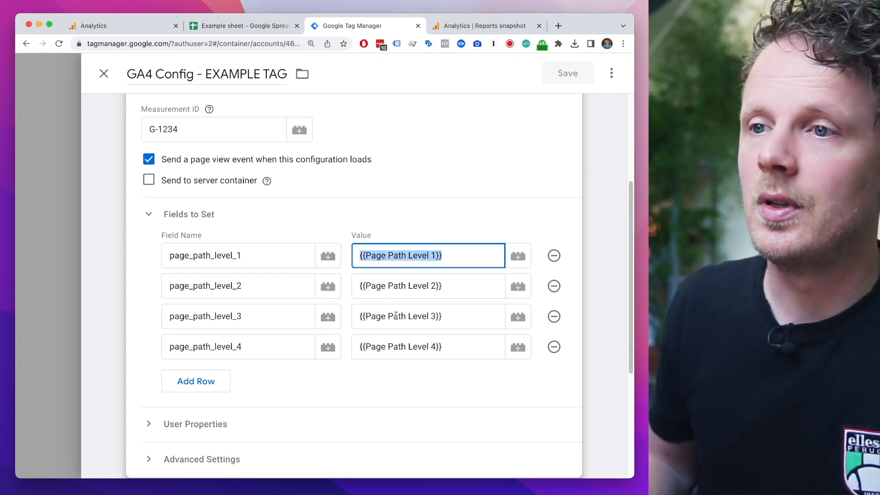
double_click(235, 255)
key("ctrl+c")
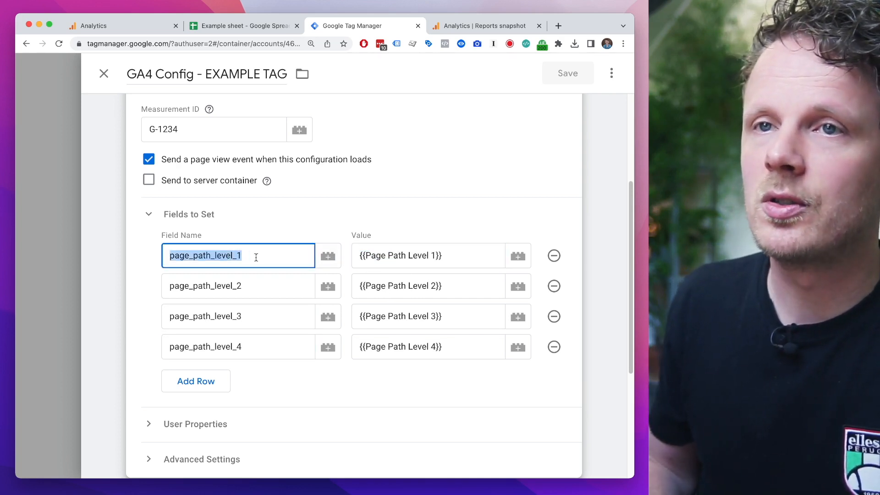
left_click(104, 74)
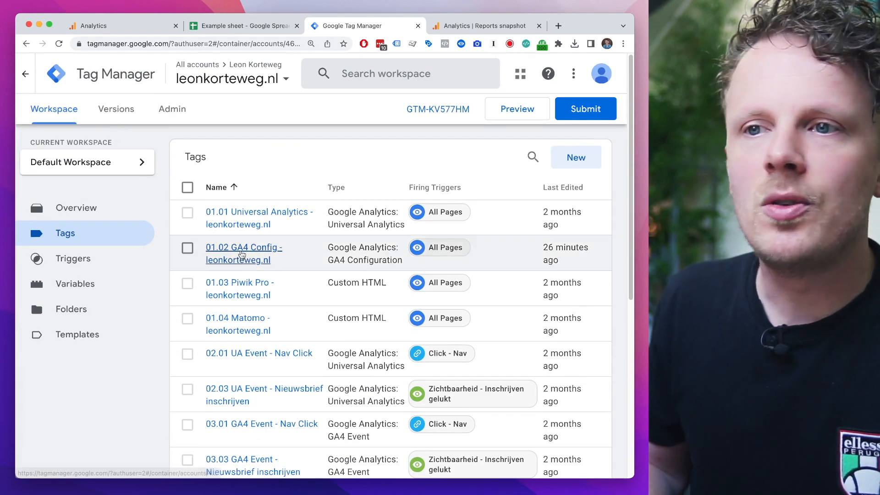
Step: Open the existing 01.02 GA4 Config tag and add a field named page_path_level_1 under Fields to Set
left_click(241, 253)
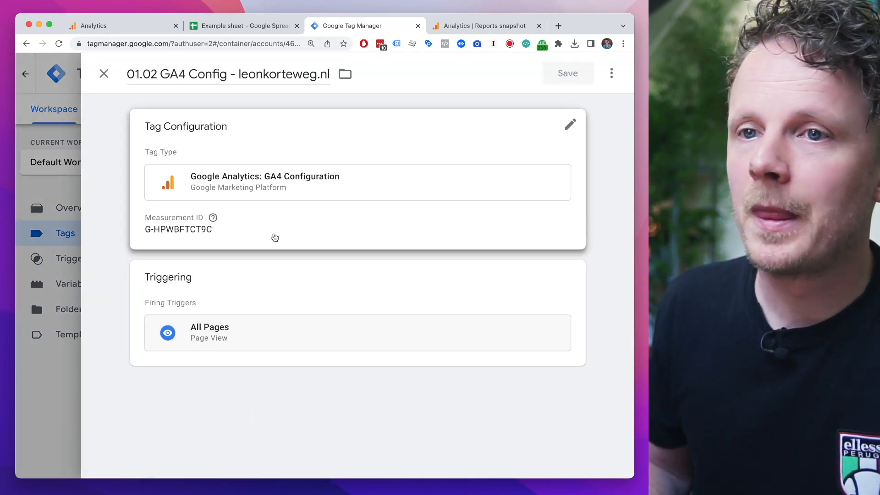
left_click(275, 236)
scroll(196, 280, "down", 3)
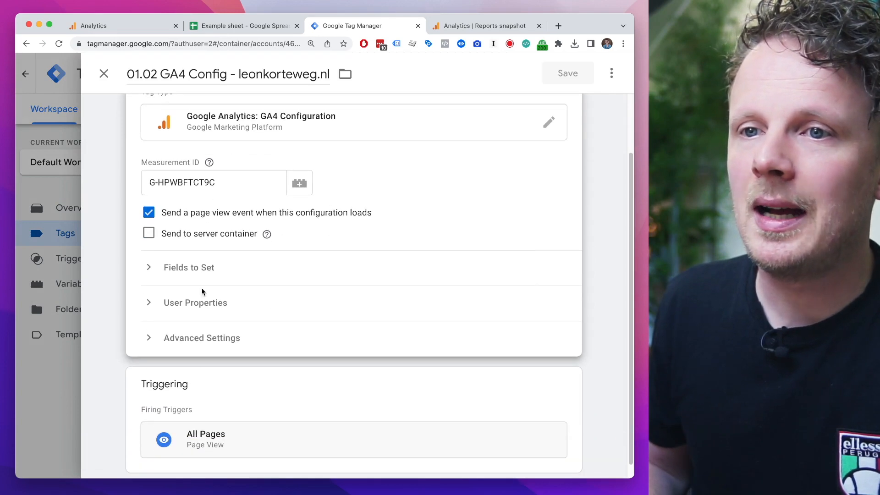
left_click(212, 271)
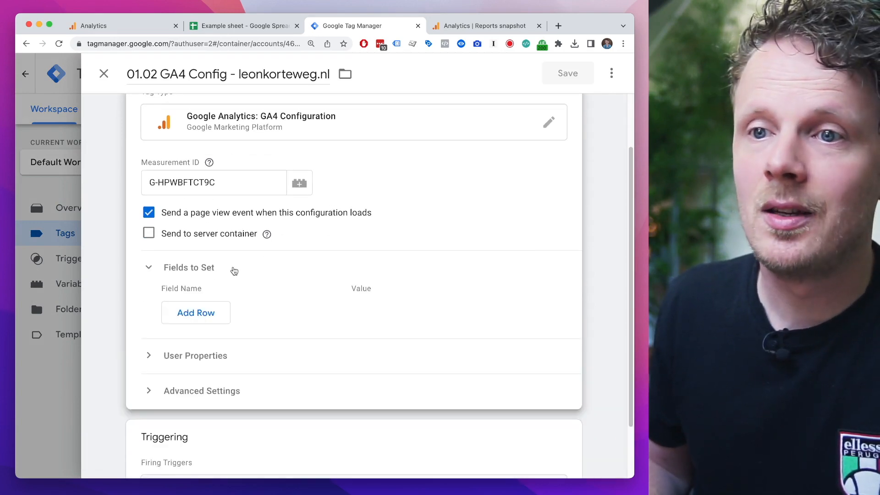
scroll(231, 264, "down", 2)
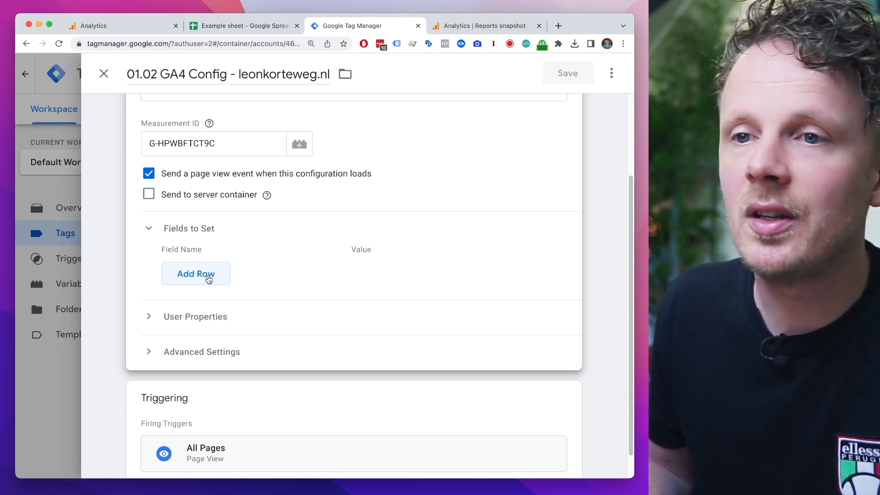
left_click(205, 279)
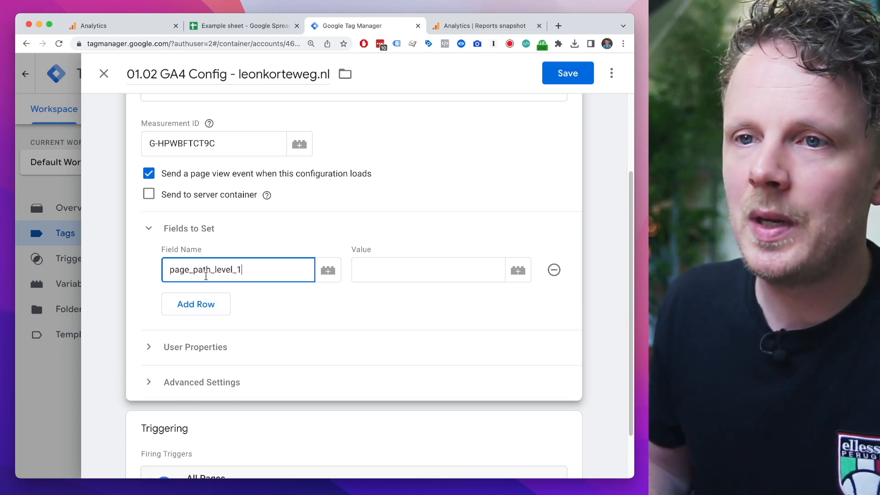
Step: Add three more rows to Fields to Set and paste page_path_level_1 as each row's field name
left_click(219, 307)
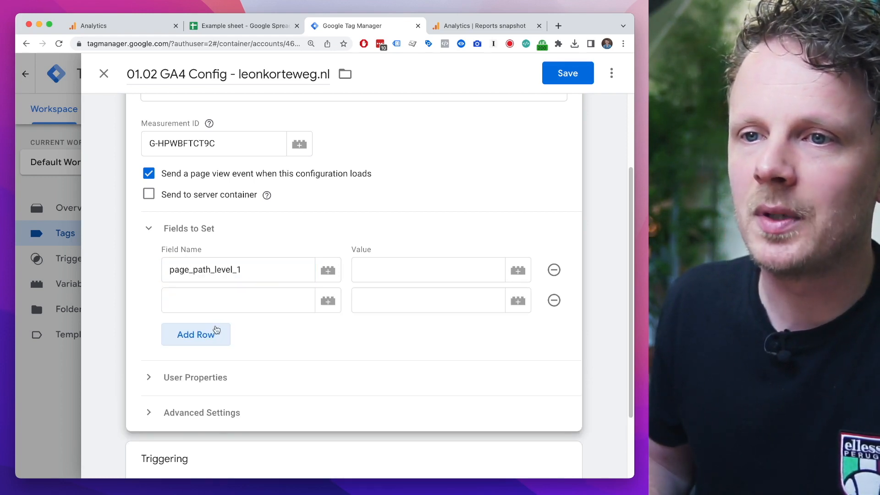
left_click(216, 334)
left_click(212, 365)
left_click(222, 306)
key("ctrl+v")
left_click(232, 331)
key("ctrl+v")
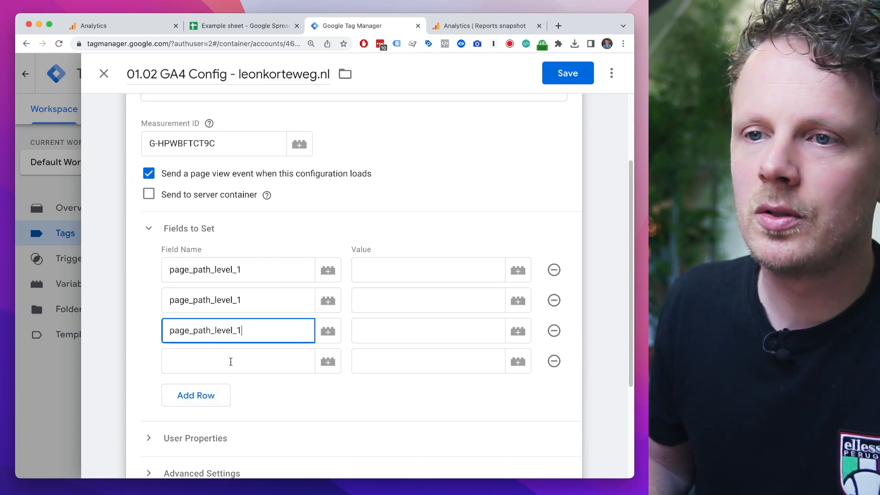
left_click(230, 359)
key("ctrl+v")
Step: Rename the second, third and fourth fields as page_path_level_2, page_path_level_3 and page_path_level_4
left_click(250, 306)
key("BackSpace")
type("2")
left_click(241, 330)
type("3")
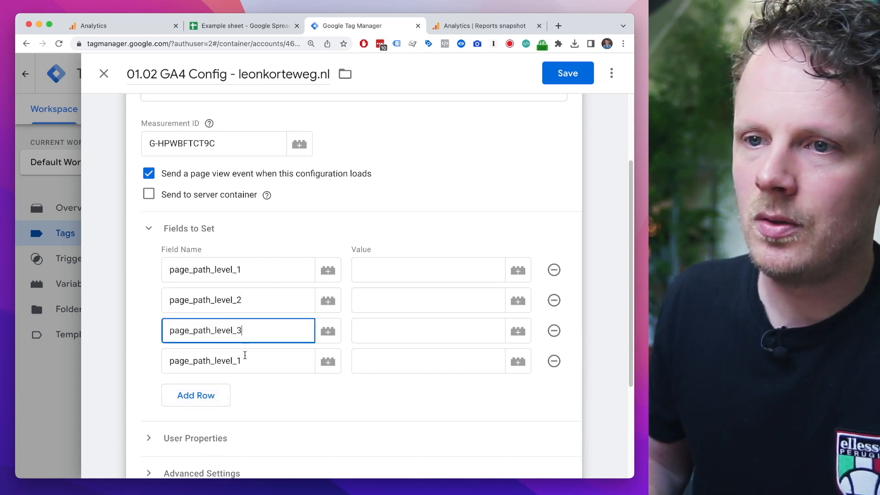
left_click(246, 356)
key("BackSpace")
type("4")
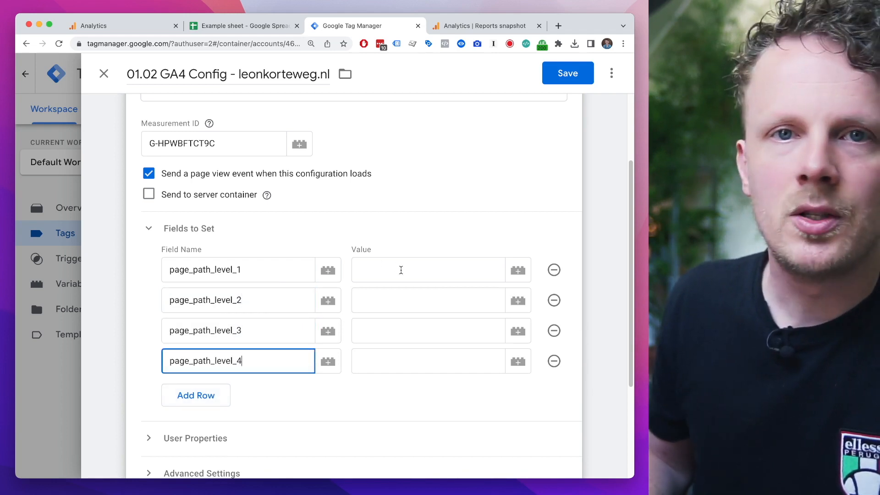
Step: Assign the Page Path Level 1 and Page Path Level 2 variables as values of page_path_level_1 and page_path_level_2
left_click(401, 270)
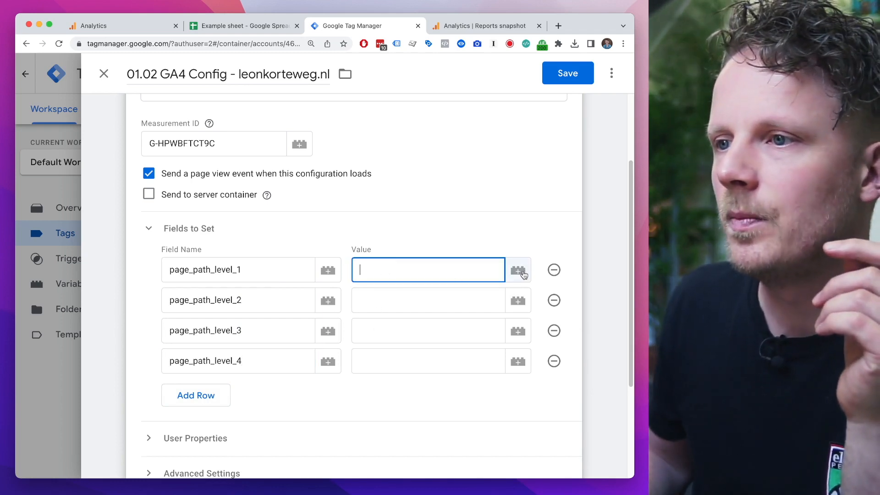
left_click(519, 272)
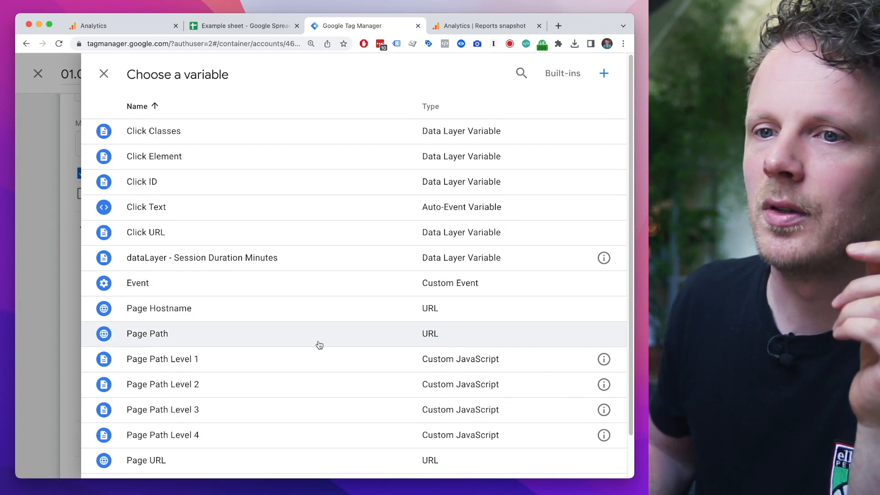
left_click(169, 364)
left_click(521, 303)
left_click(263, 384)
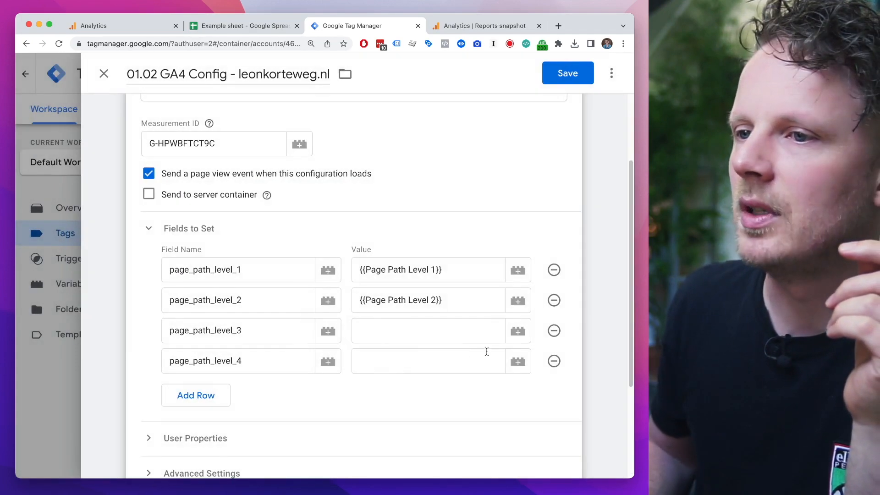
Step: Assign the Page Path Level 3 and Page Path Level 4 variables to page_path_level_3 and page_path_level_4, and save the tag
left_click(517, 330)
left_click(302, 412)
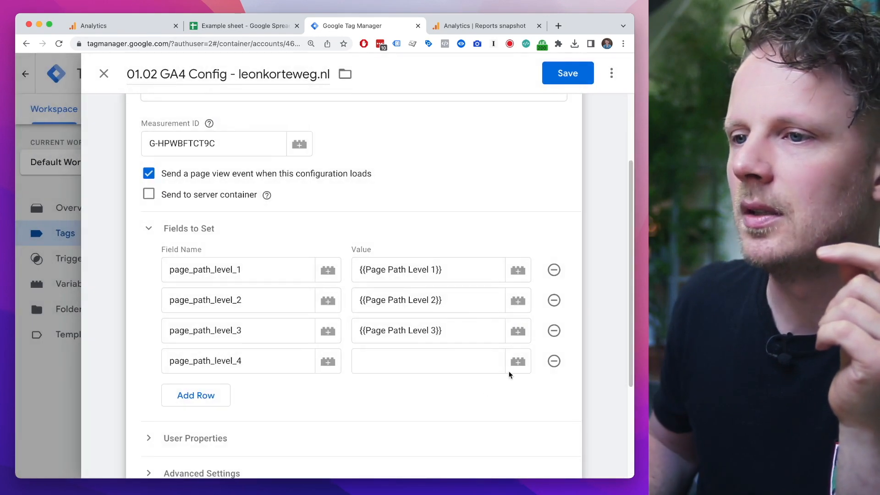
left_click(522, 366)
left_click(266, 440)
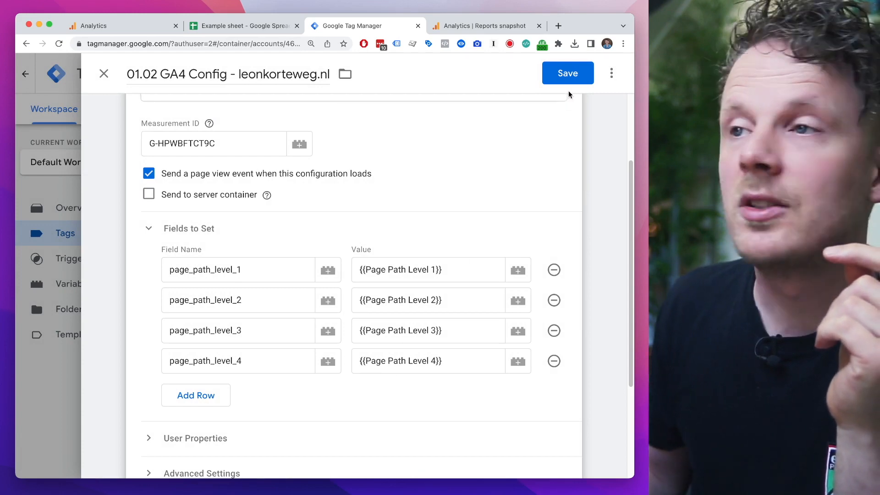
left_click(572, 74)
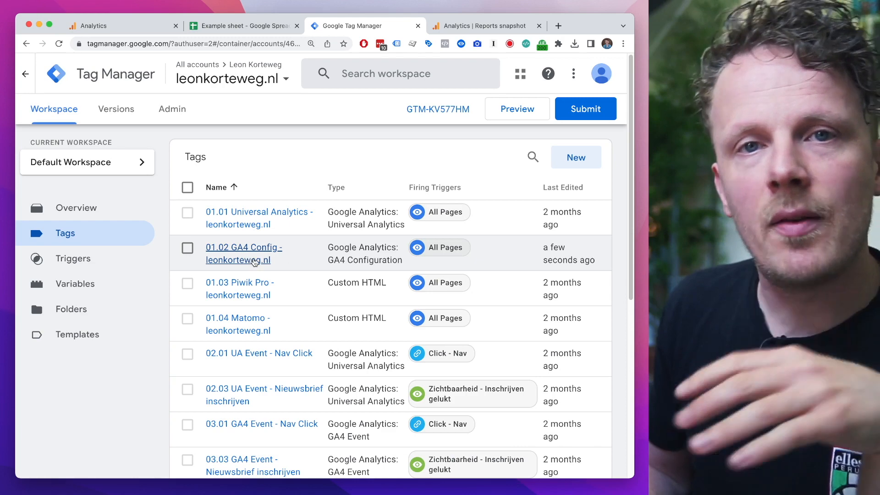
Step: Delete the imported GA4 Config - EXAMPLE TAG from the workspace's tags
scroll(254, 333, "down", 1)
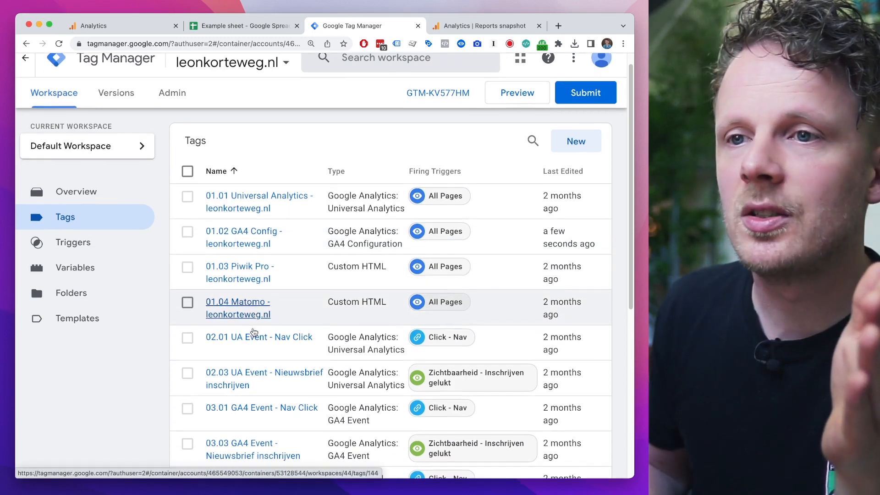
scroll(255, 331, "up", 1)
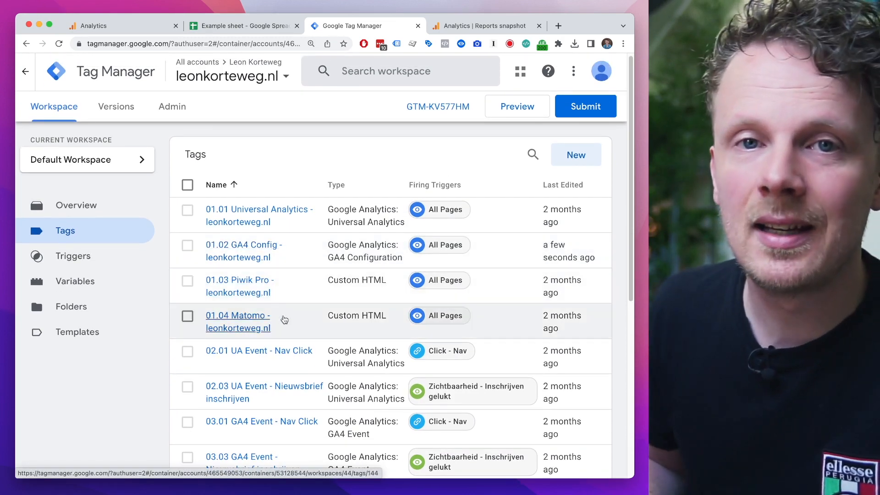
scroll(281, 338, "down", 10)
left_click(186, 301)
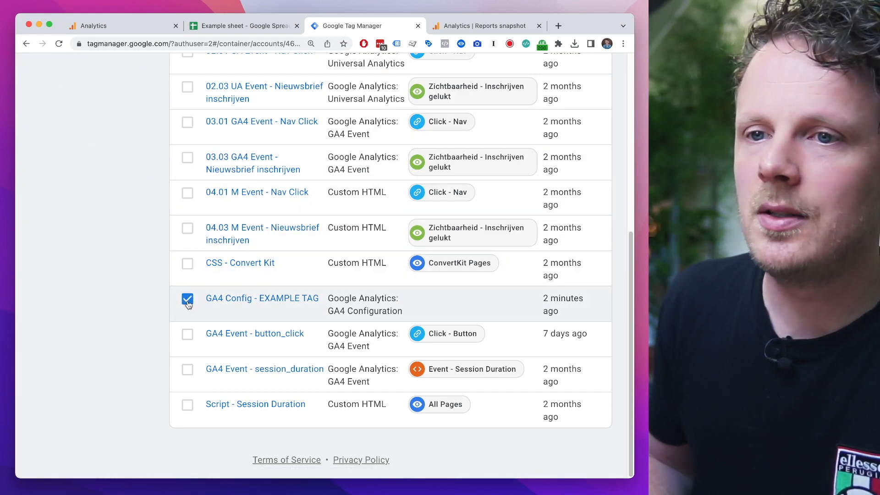
left_click(207, 299)
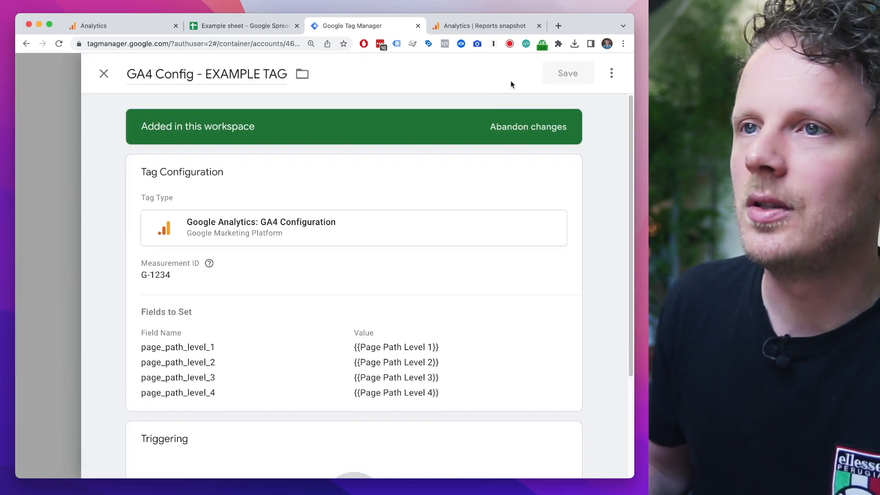
left_click_drag(228, 75, 264, 74)
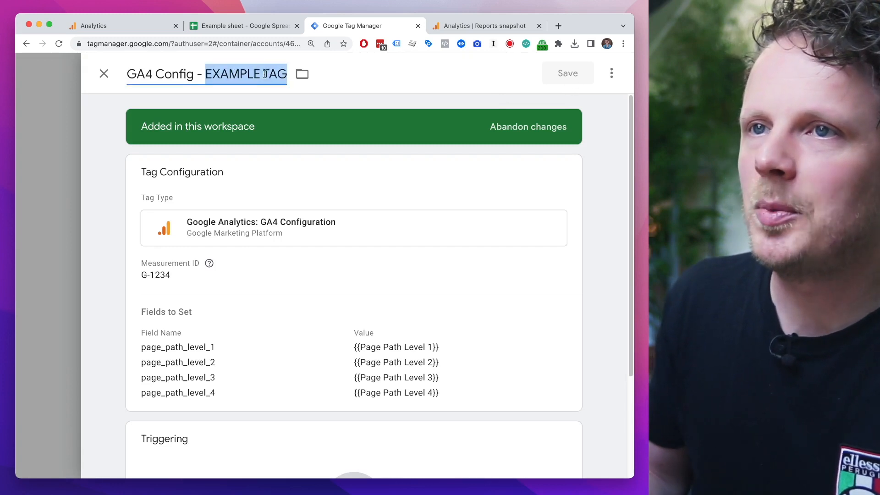
left_click(610, 73)
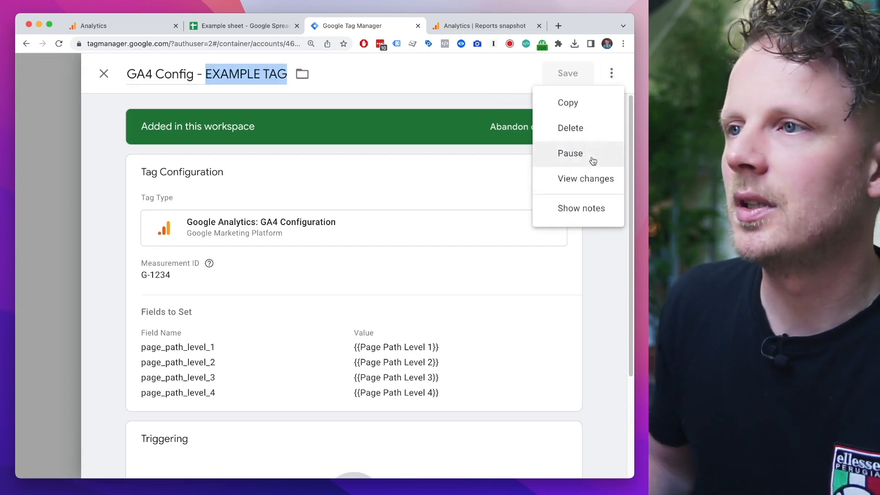
left_click(596, 131)
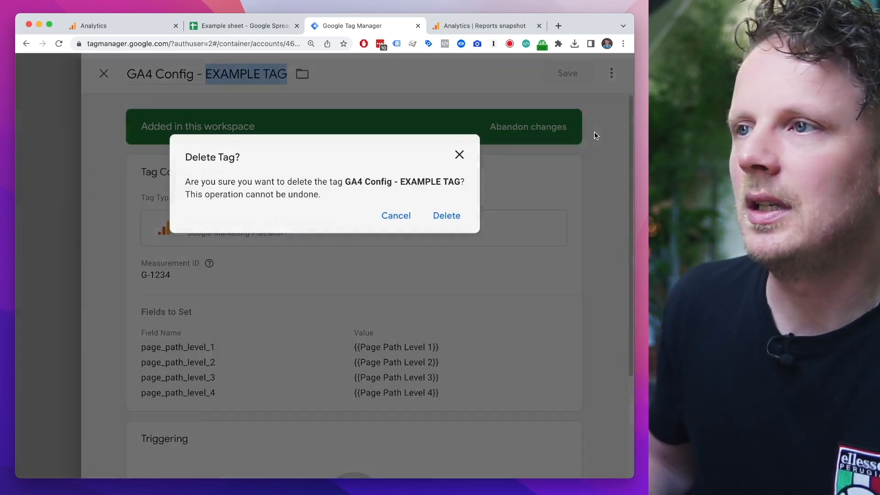
left_click(450, 216)
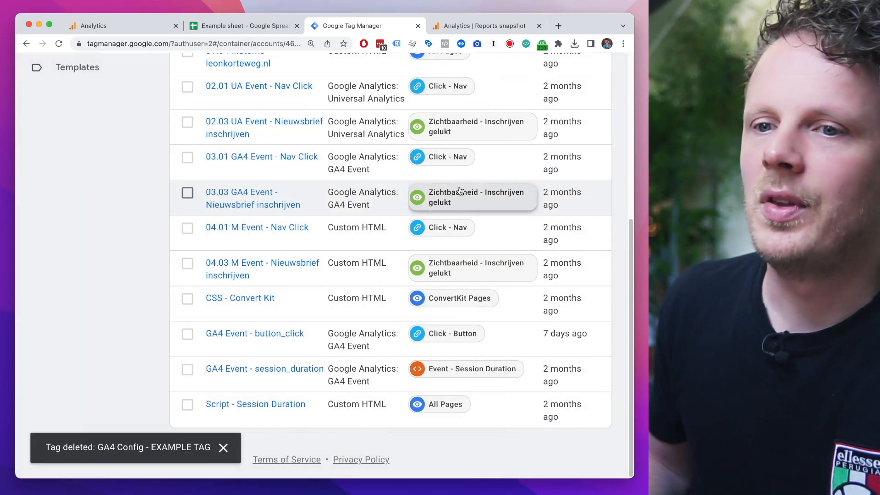
Step: Preview the container on the connected website and visit its Overstappen op GA4 training page
scroll(464, 177, "up", 6)
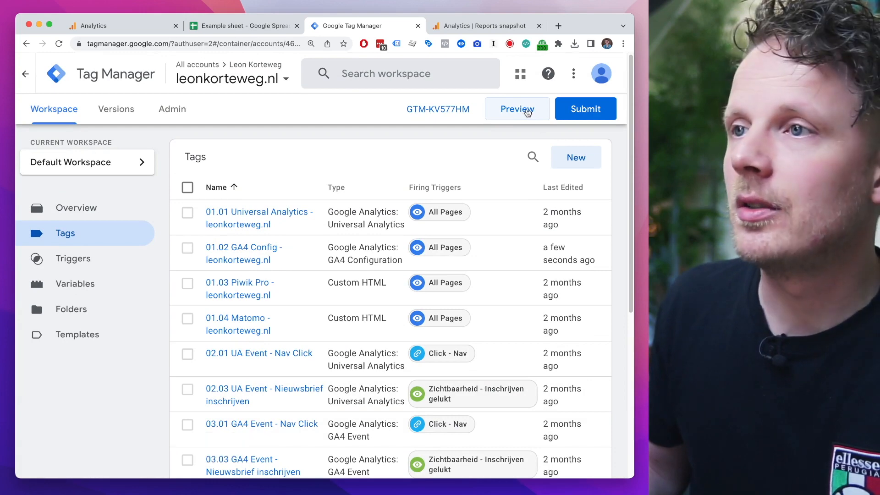
left_click(526, 114)
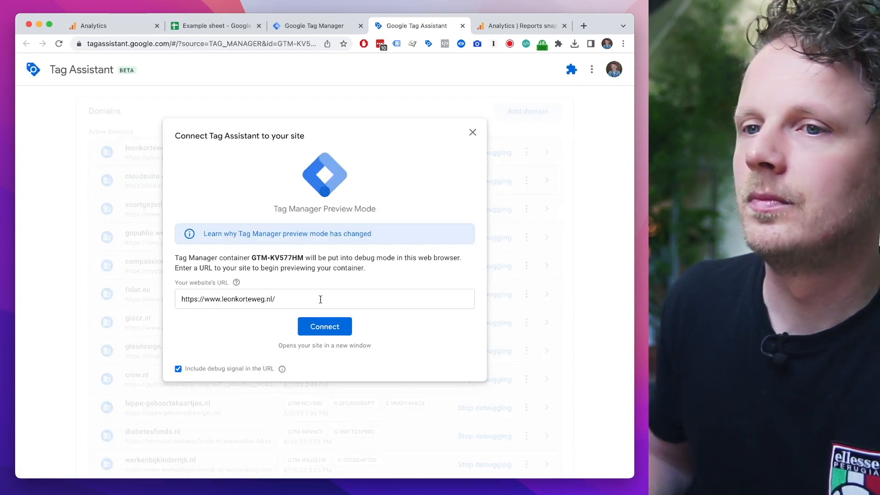
left_click(323, 327)
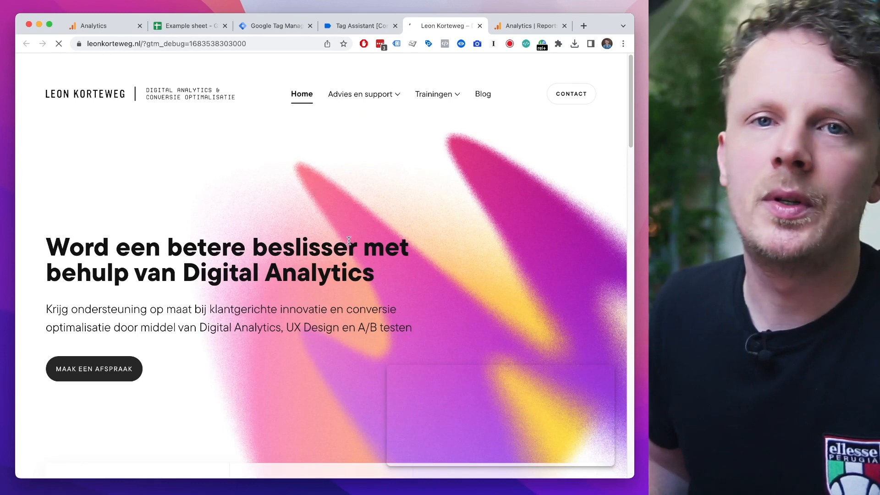
mouse_move(435, 94)
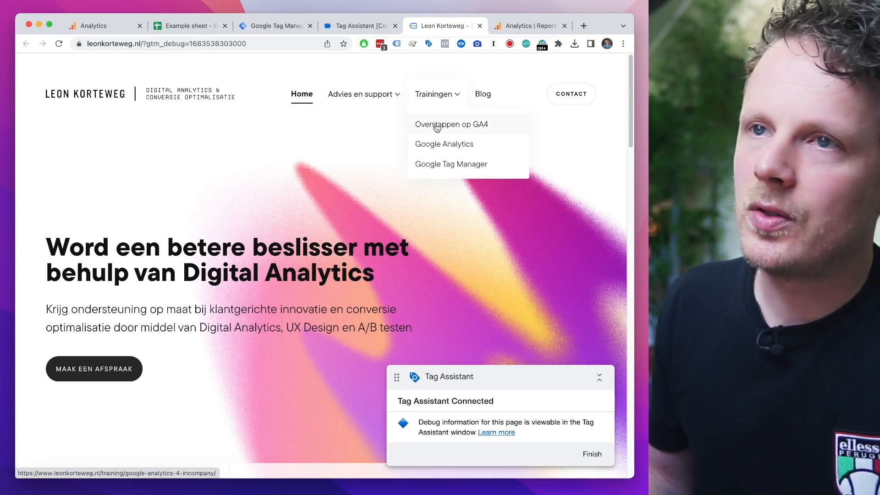
left_click(437, 126)
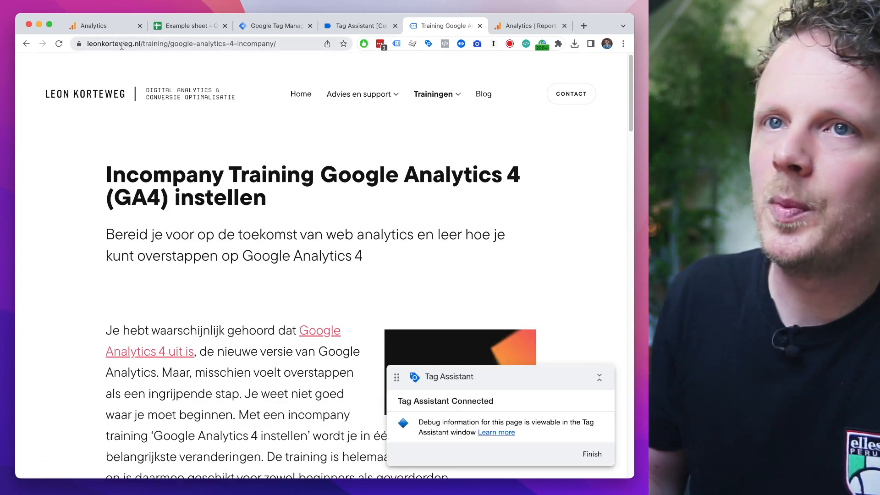
Step: Examine the domain and the individual path segments in the training page's URL
left_click(122, 45)
double_click(133, 42)
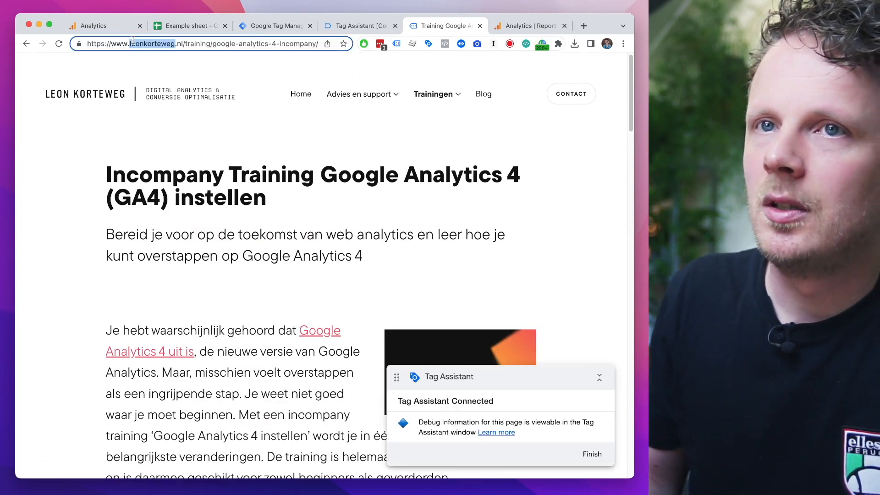
double_click(204, 43)
left_click_drag(220, 43, 303, 43)
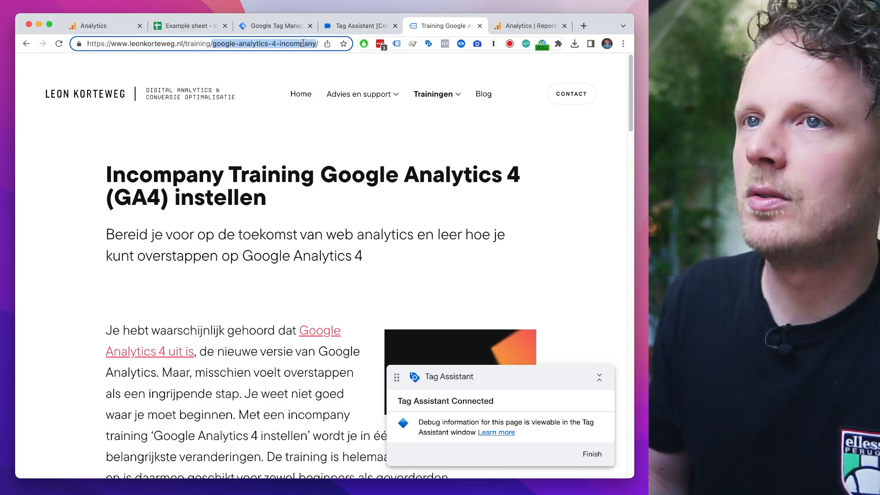
Step: In Tag Assistant, inspect the 01.02 GA4 Config tag's details for the training page's Container Loaded event
key("ctrl+shift+Tab")
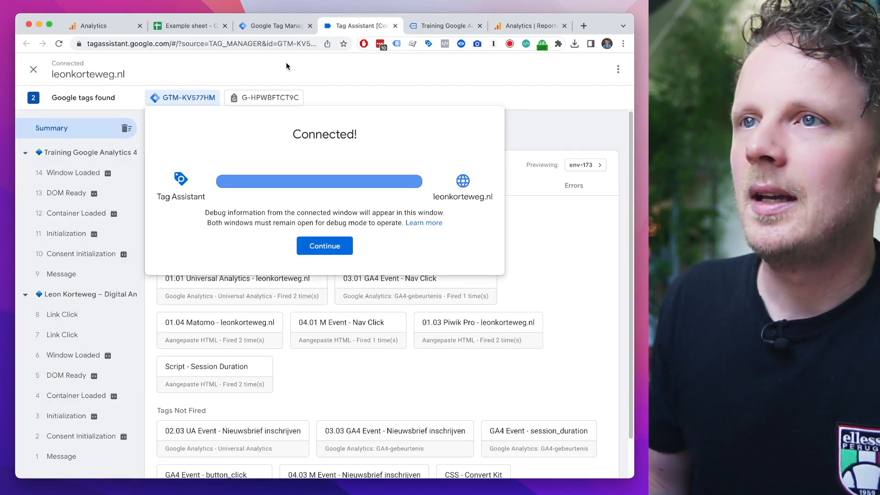
left_click(321, 242)
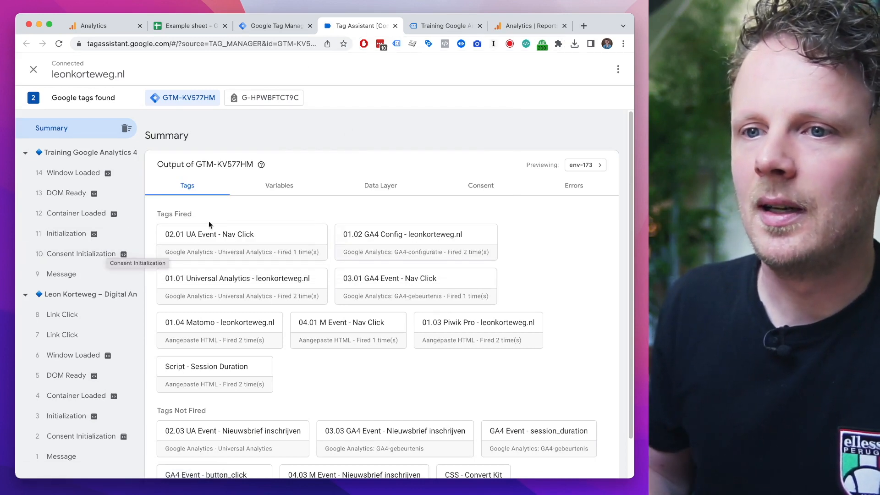
left_click(405, 245)
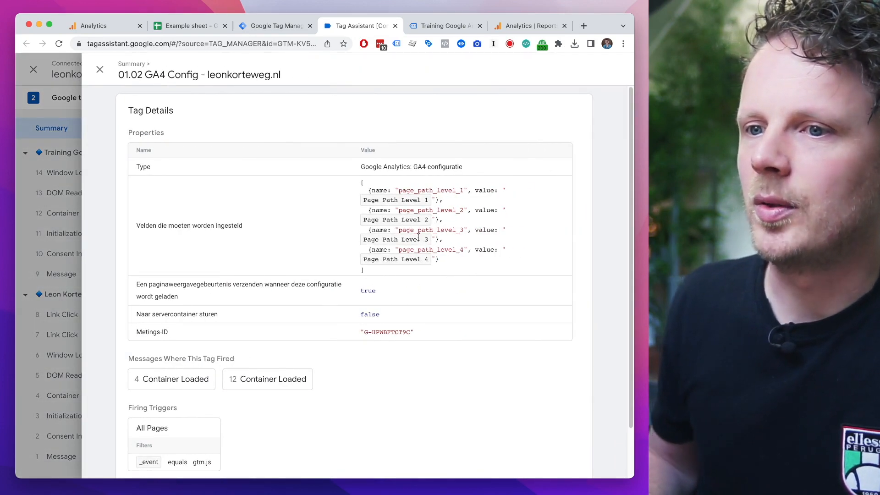
left_click(265, 382)
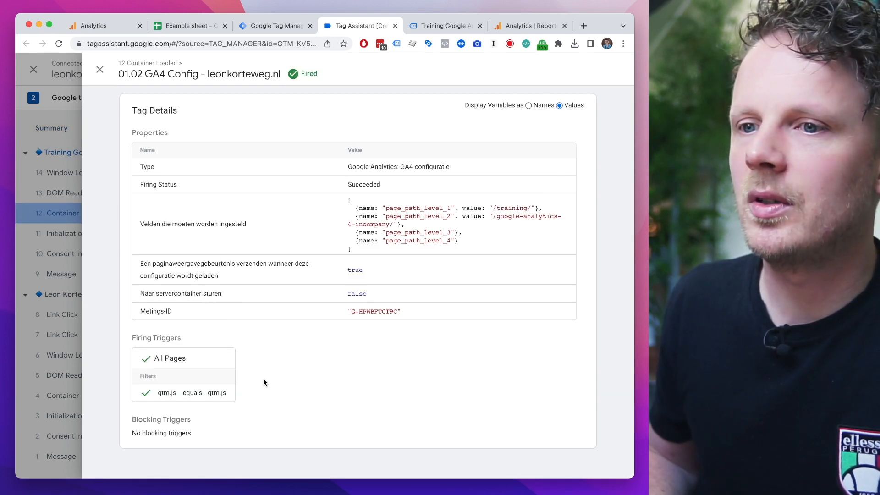
Step: Compare the page_path_level_1 to page_path_level_4 values sent by the tag with the path segments in the training page's URL
double_click(389, 209)
double_click(509, 208)
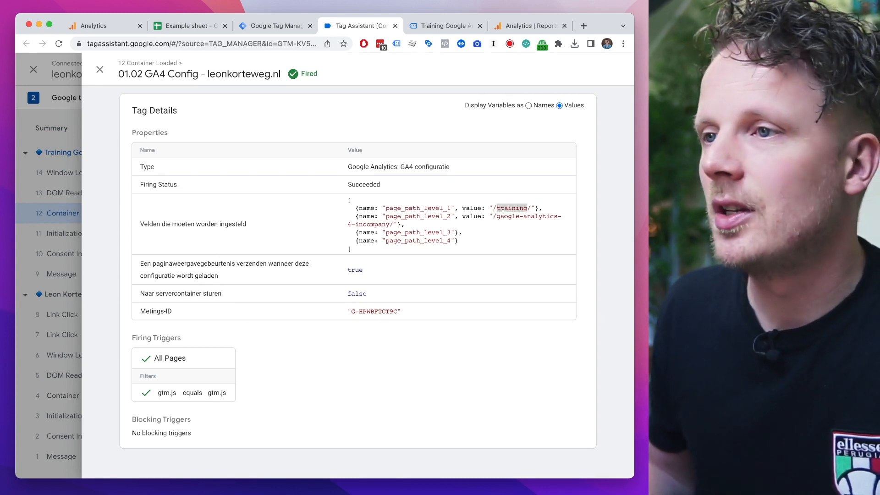
double_click(406, 208)
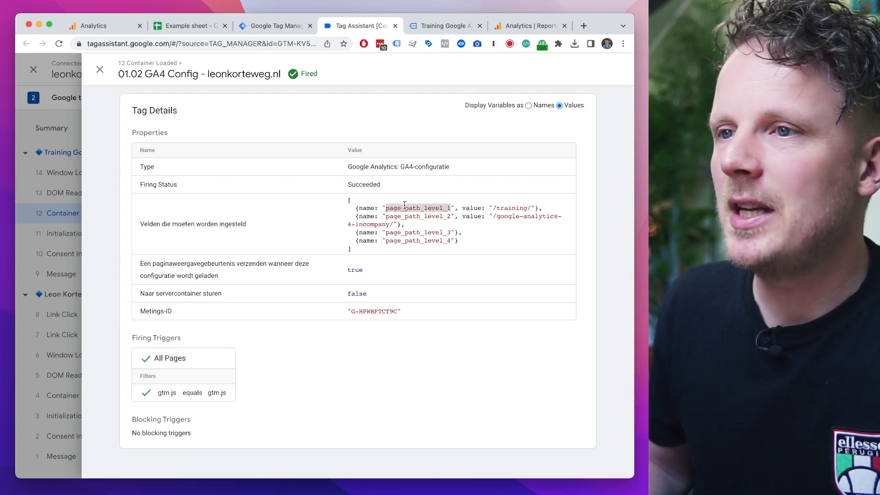
left_click_drag(493, 208, 532, 206)
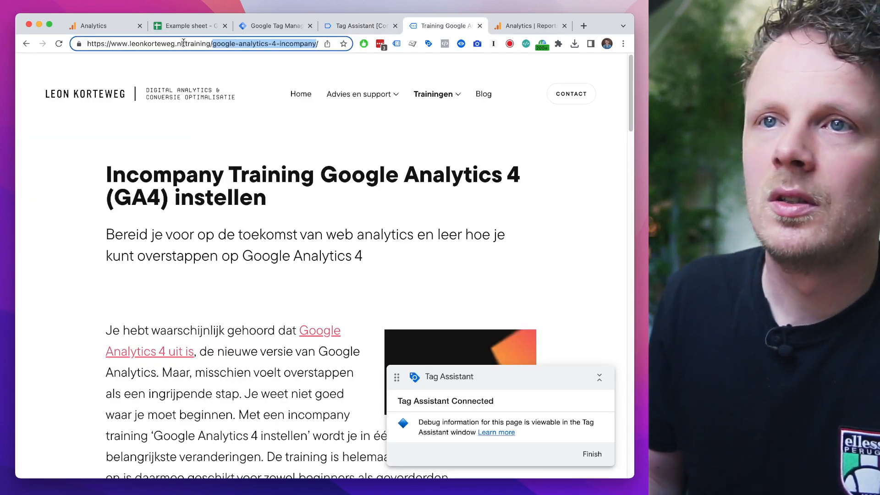
left_click_drag(183, 43, 206, 41)
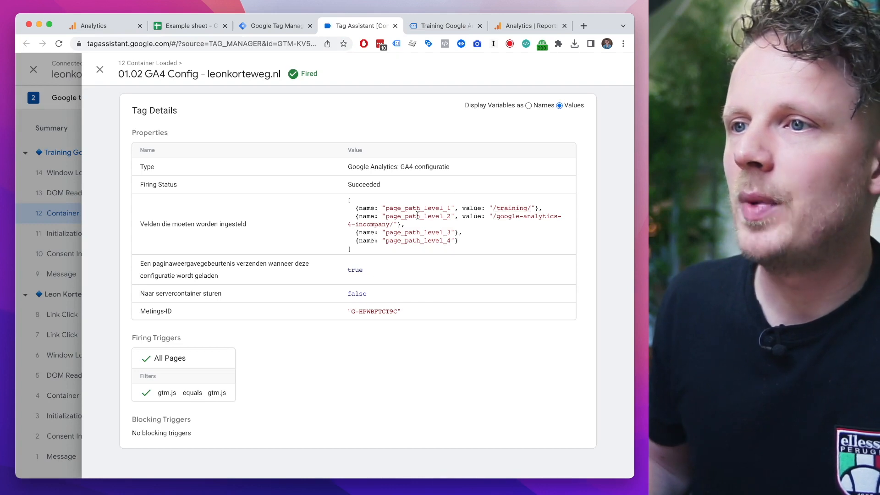
double_click(416, 215)
left_click_drag(492, 217, 381, 220)
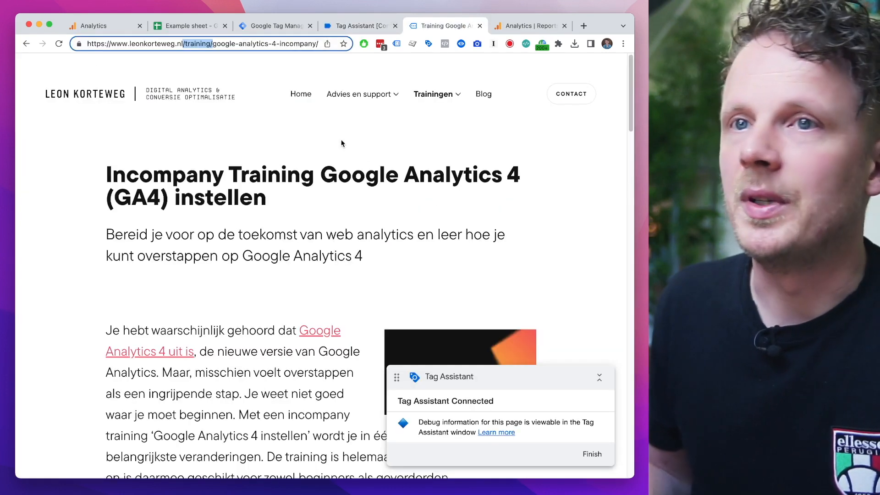
left_click_drag(210, 44, 306, 45)
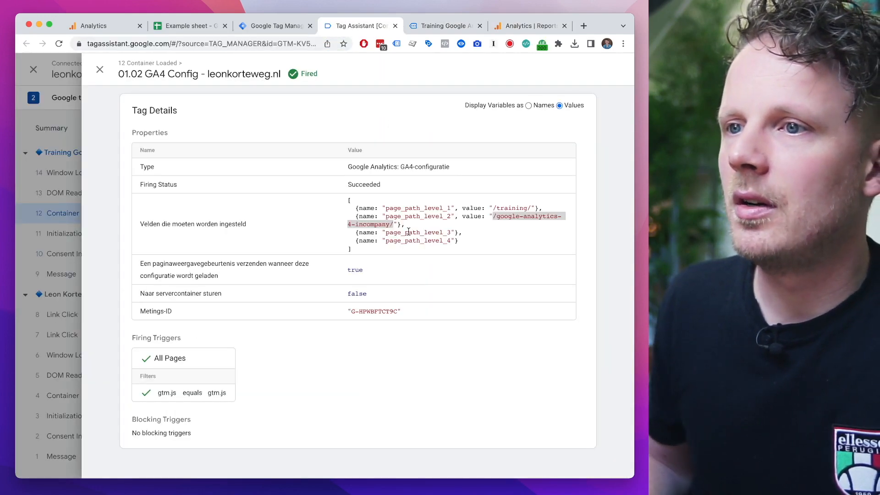
double_click(409, 232)
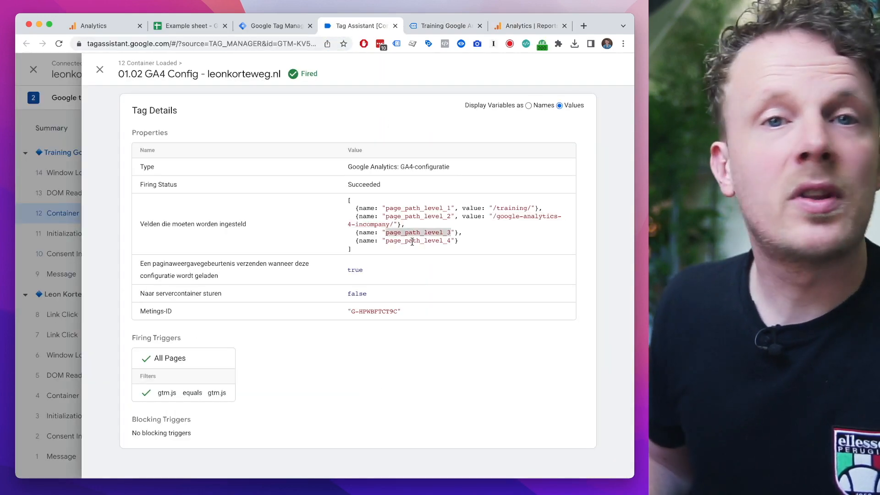
double_click(422, 241)
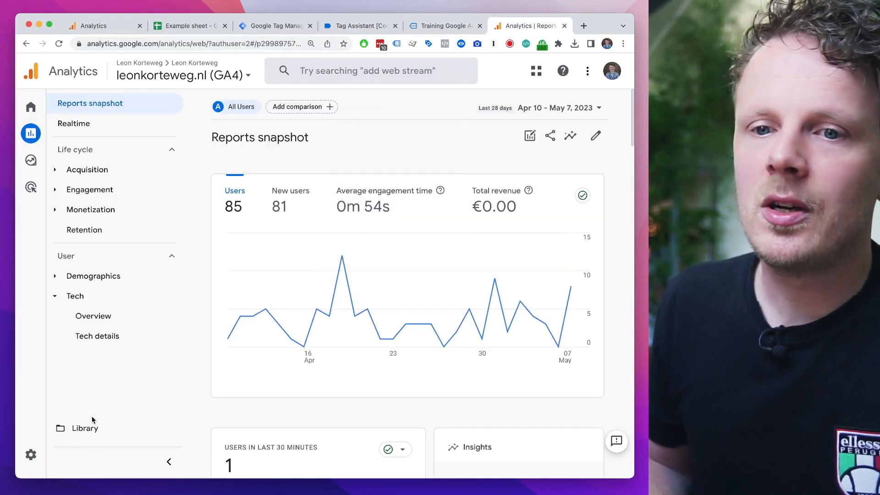
Step: Switch to Google Analytics, open DebugView for the GA4 property and examine the latest page_view event's page_path_level parameters
left_click(39, 454)
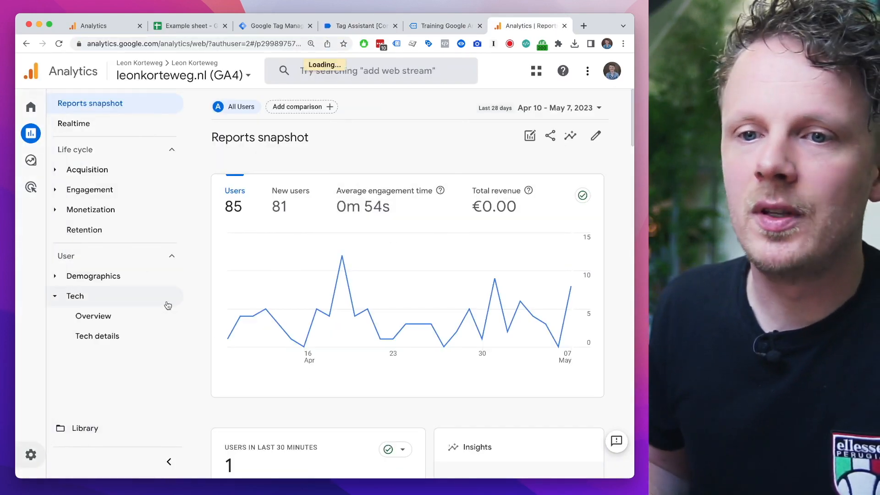
scroll(349, 316, "down", 5)
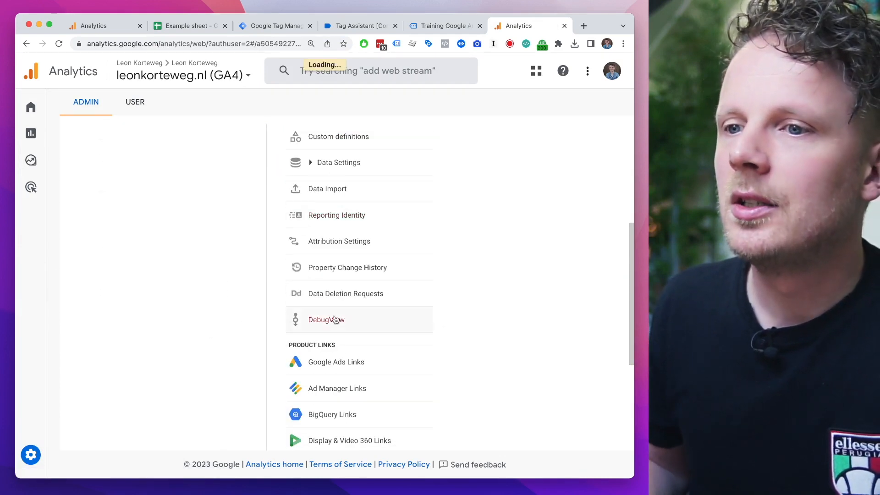
left_click(328, 323)
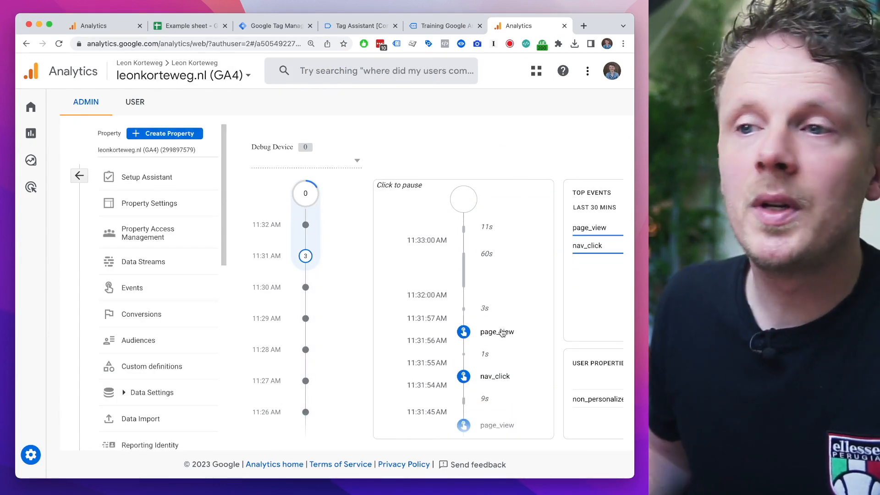
left_click(499, 335)
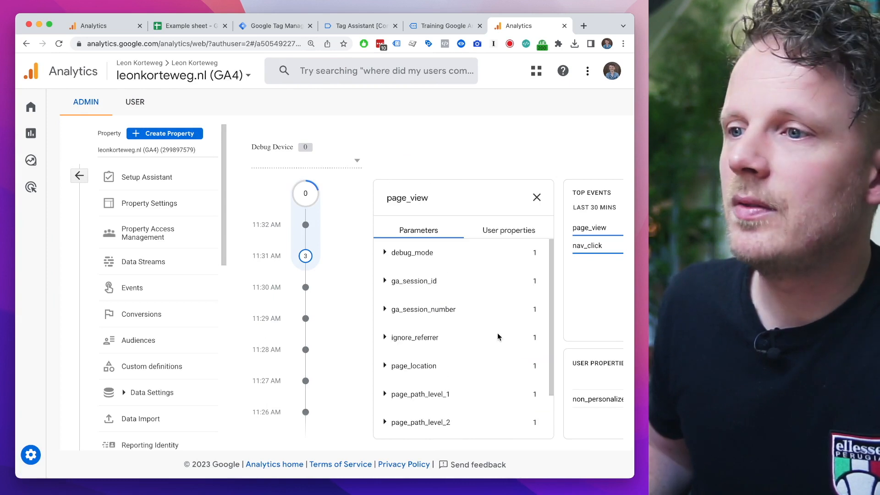
scroll(496, 336, "down", 2)
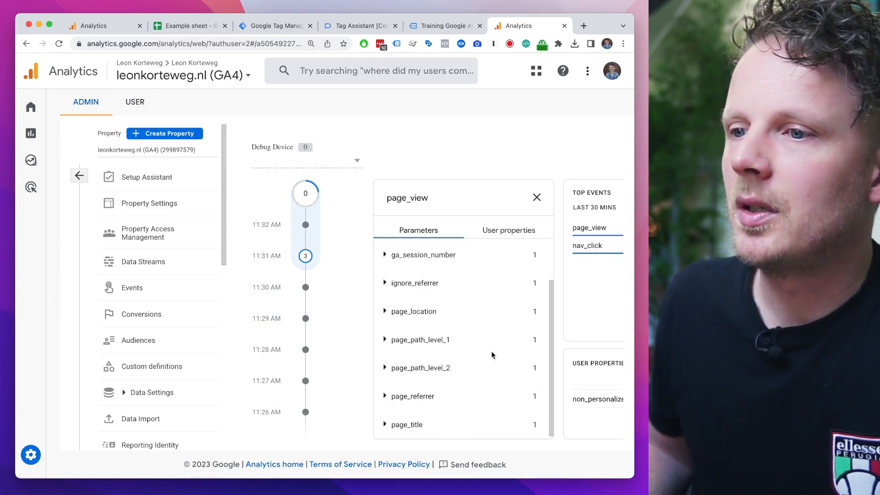
Step: Examine the values of the page_view event's page_path_level_1 and page_path_level_2 parameters in DebugView
left_click(416, 339)
triple_click(406, 361)
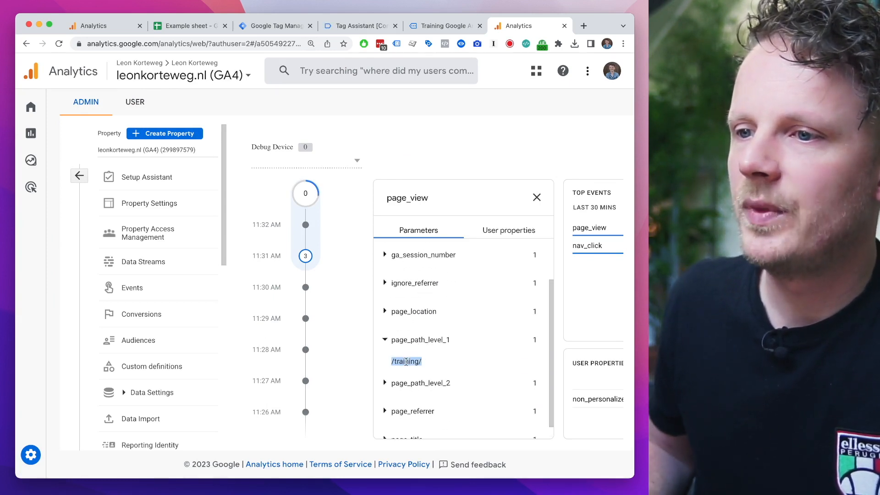
left_click(409, 383)
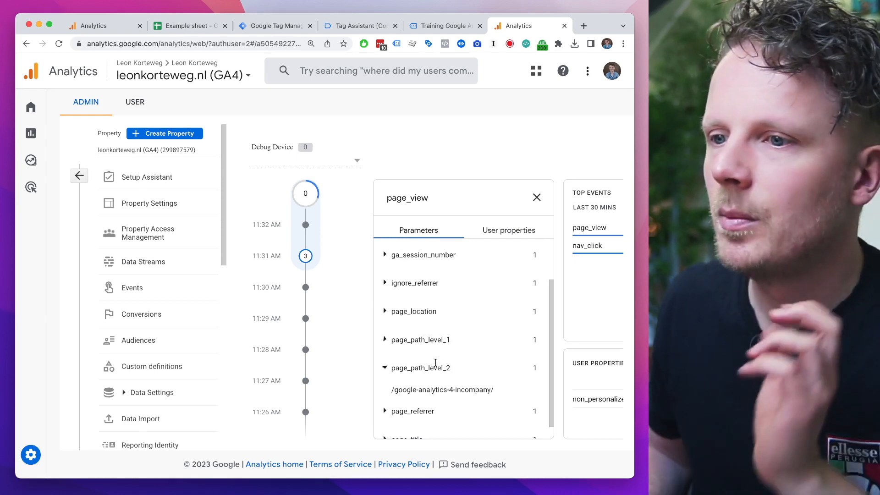
scroll(434, 361, "down", 1)
left_click_drag(395, 375, 481, 370)
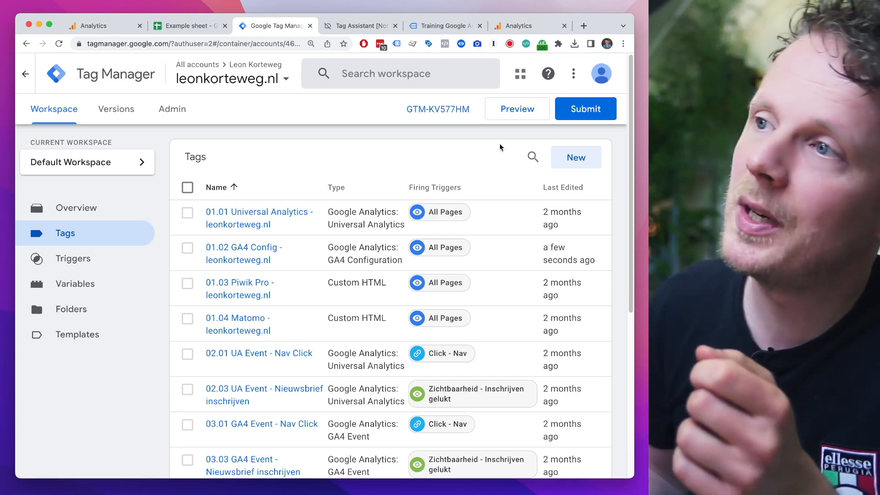
Step: In Google Tag Manager, submit and publish the workspace changes to Live with the version name "GA4: Add Page Path Level 1 t/m 4"
left_click(579, 107)
left_click(241, 212)
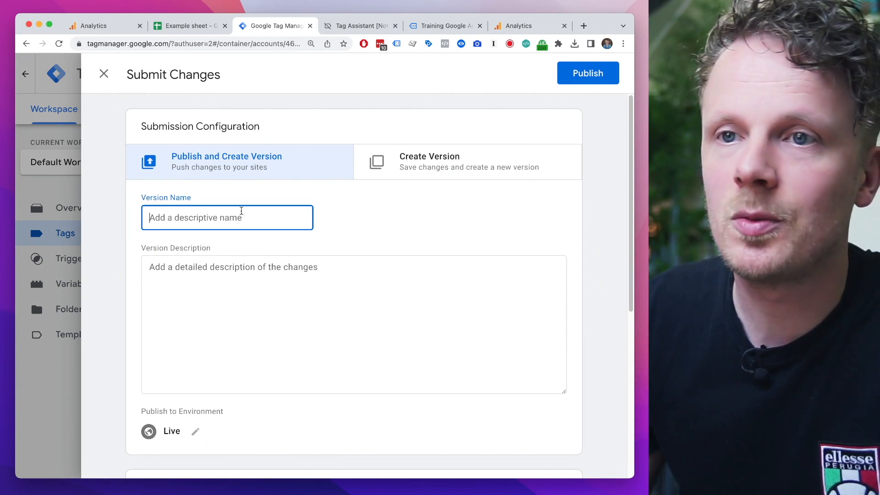
type("Page Path Level 1 t/m")
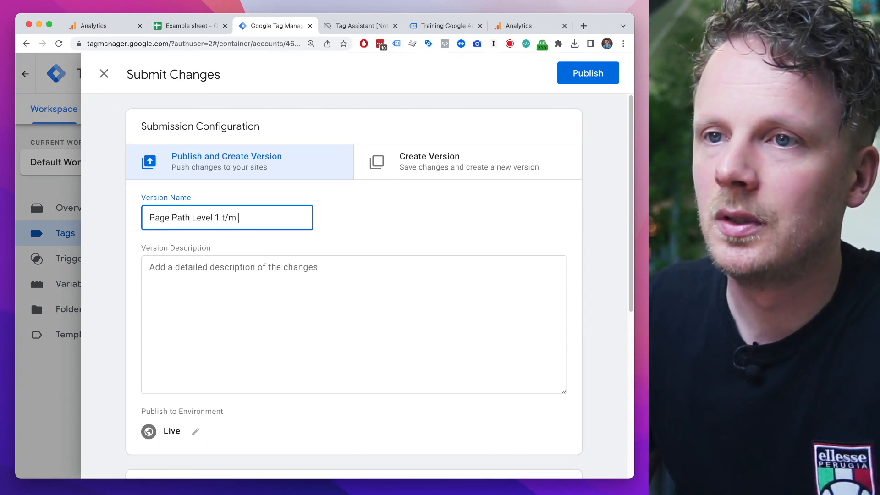
key("super+Left")
type("GA4: Add")
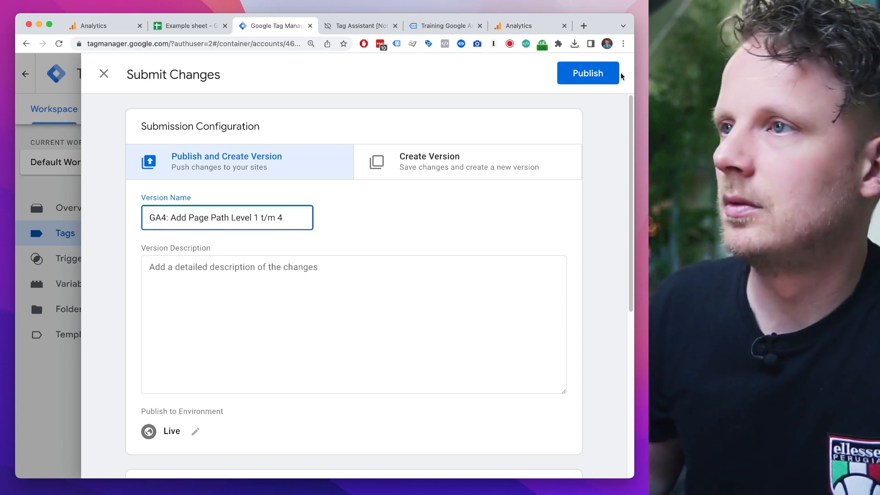
left_click(605, 75)
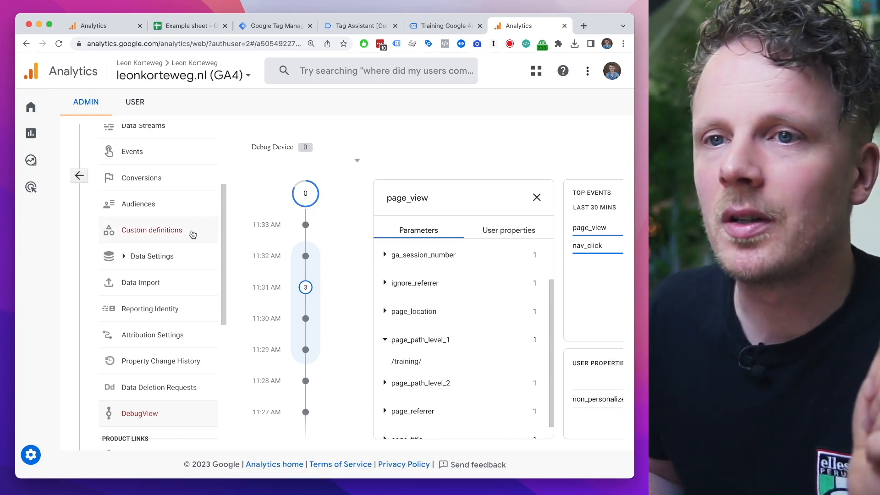
Step: In Google Analytics, open the custom definitions in the GA4 property's admin settings
left_click(145, 235)
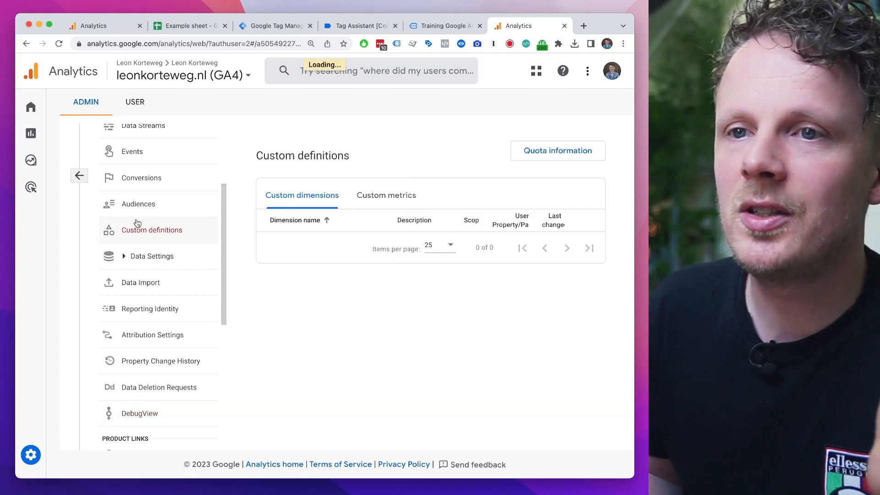
left_click(80, 178)
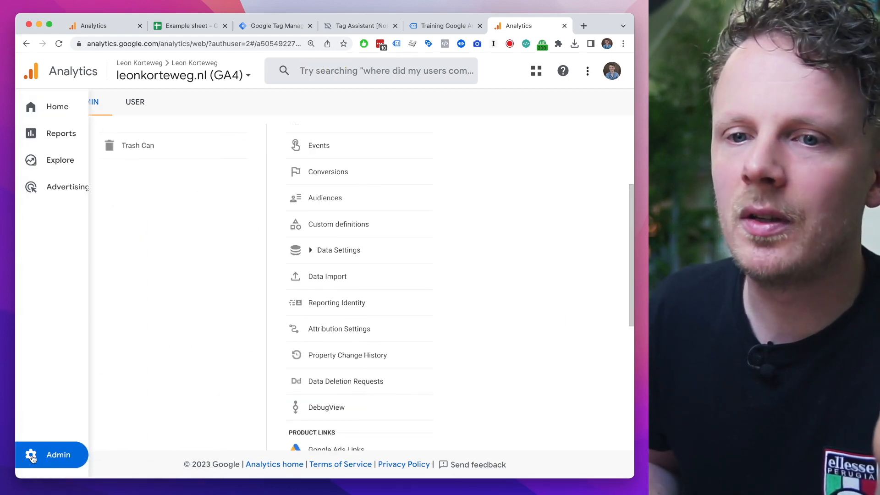
scroll(191, 305, "up", 3)
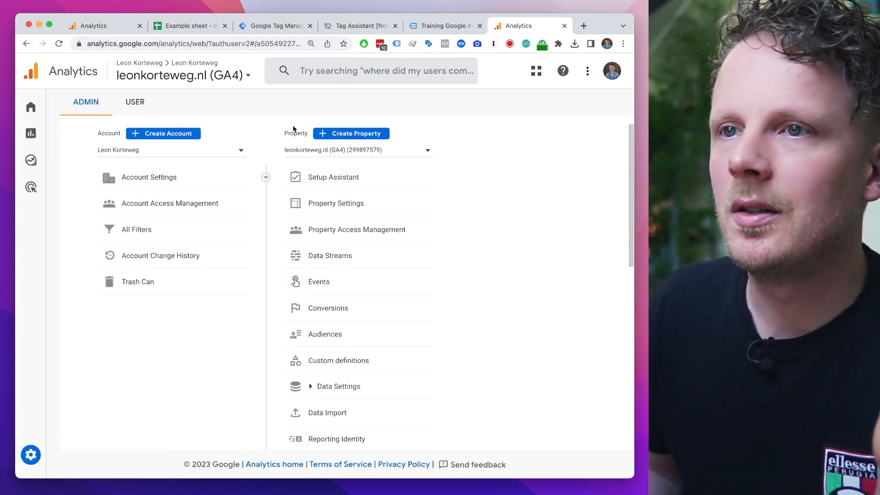
left_click(339, 362)
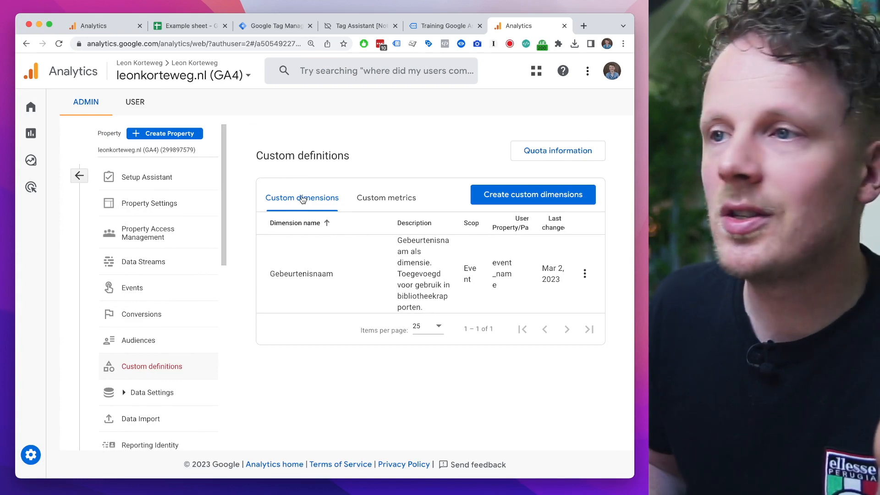
Step: Create the event-scoped custom dimension "Page Path Level 1" with description "This is the first part of the URL" and event parameter page_path_level_1
left_click(500, 200)
left_click(355, 193)
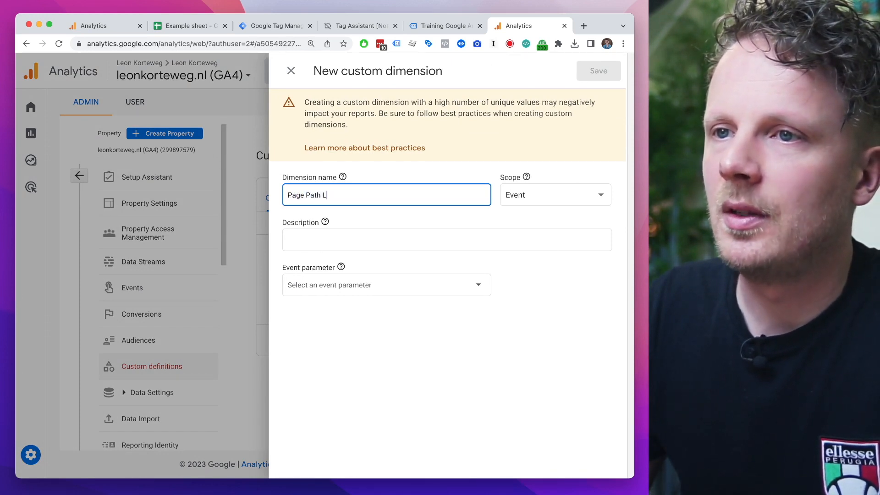
left_click(300, 237)
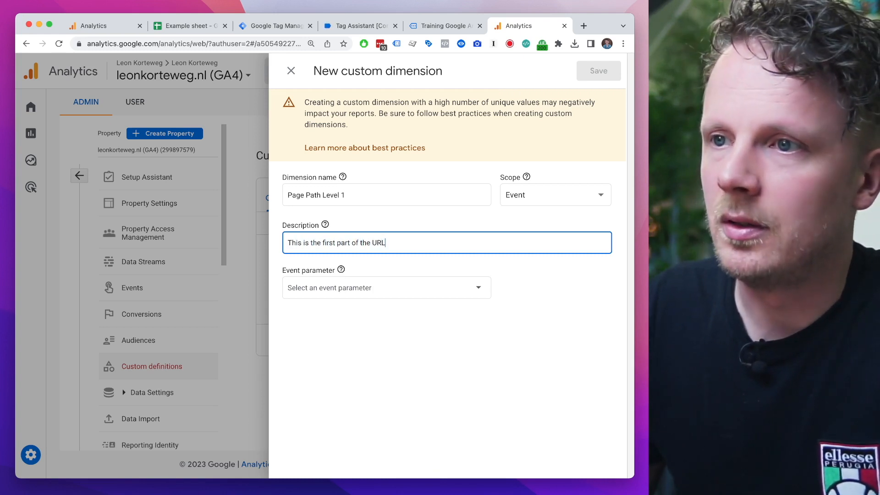
left_click(302, 288)
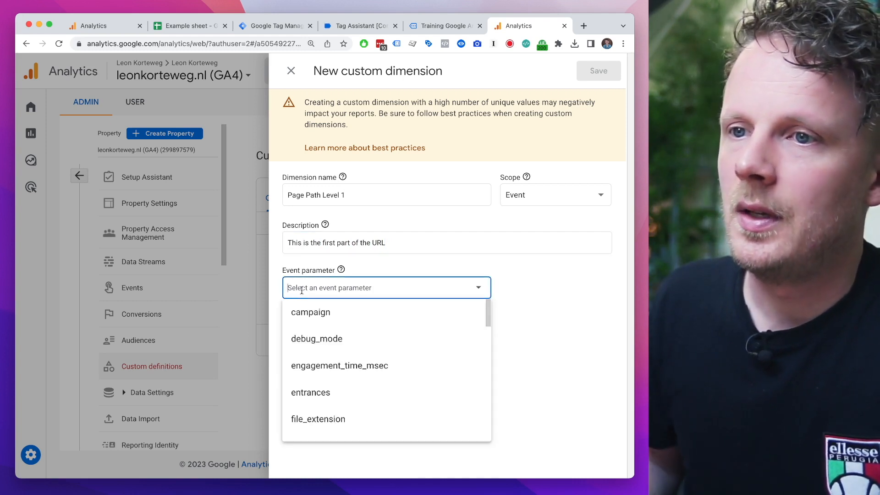
type("page_path_level_1")
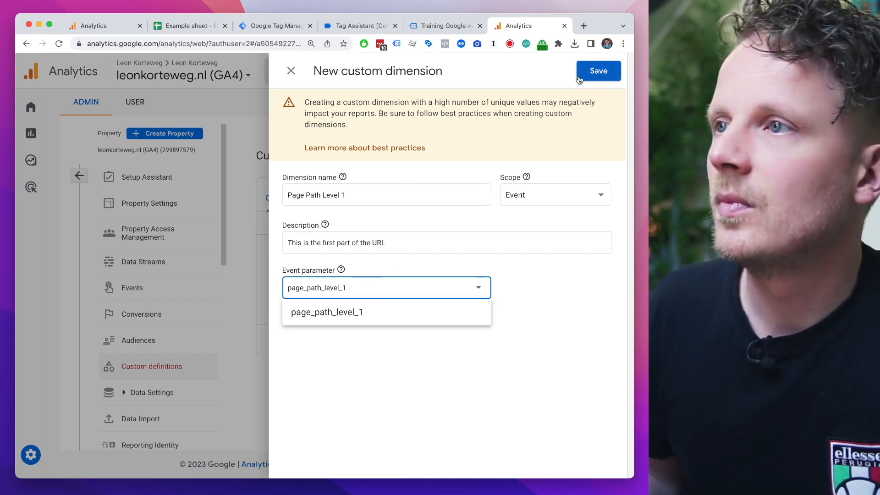
left_click(593, 74)
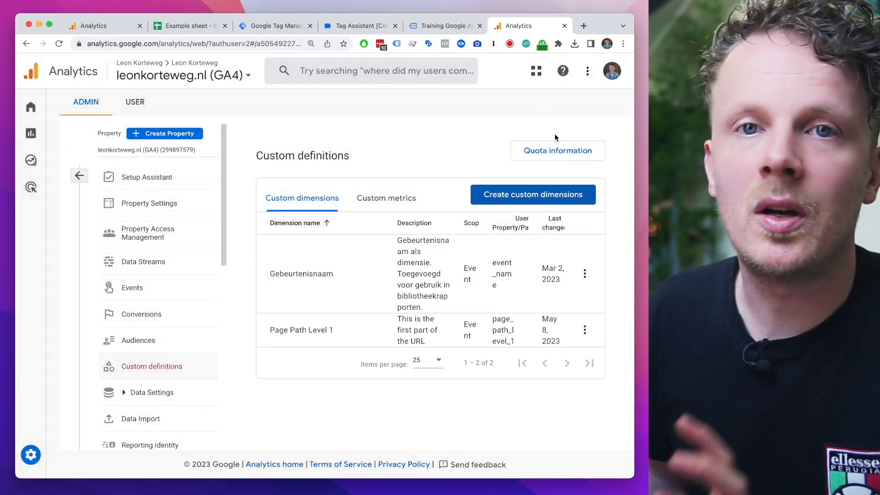
Step: Create the event-scoped custom dimension "Page Path Level 2" with description "This is the second part of the URL" and event parameter page_path_level_2
left_click(560, 202)
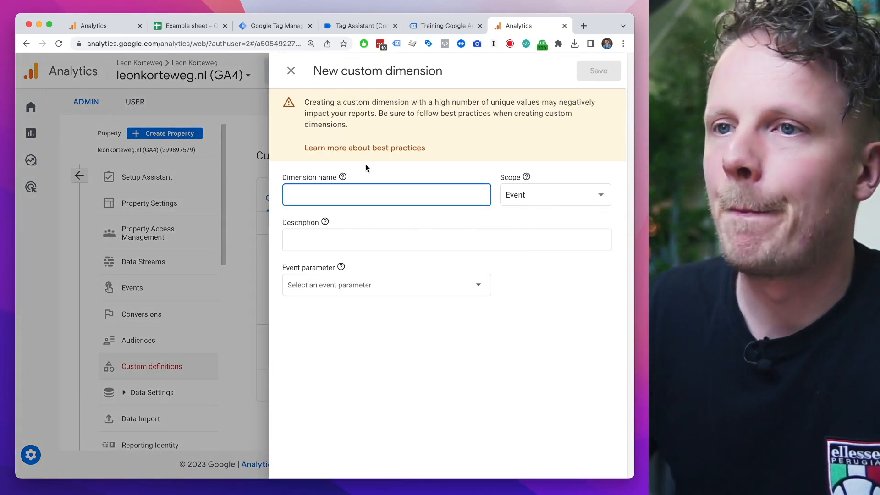
type("Page Path Level ")
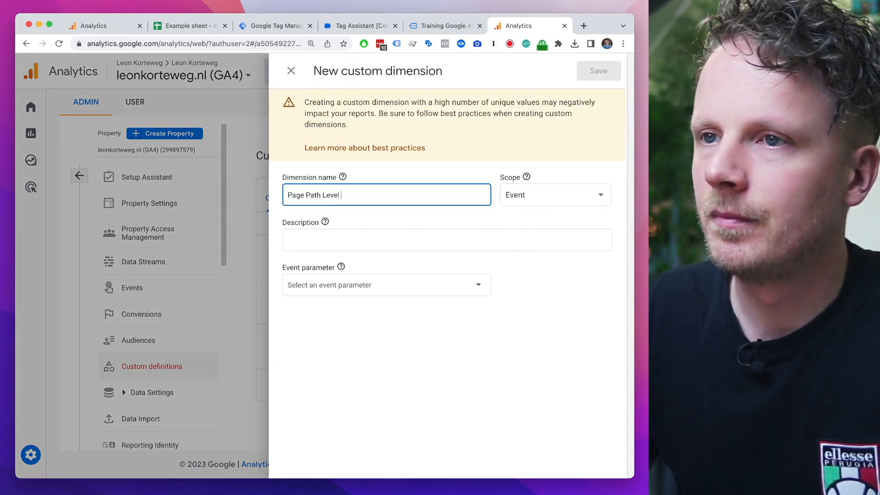
type("2")
left_click(344, 247)
type("This is the second part of")
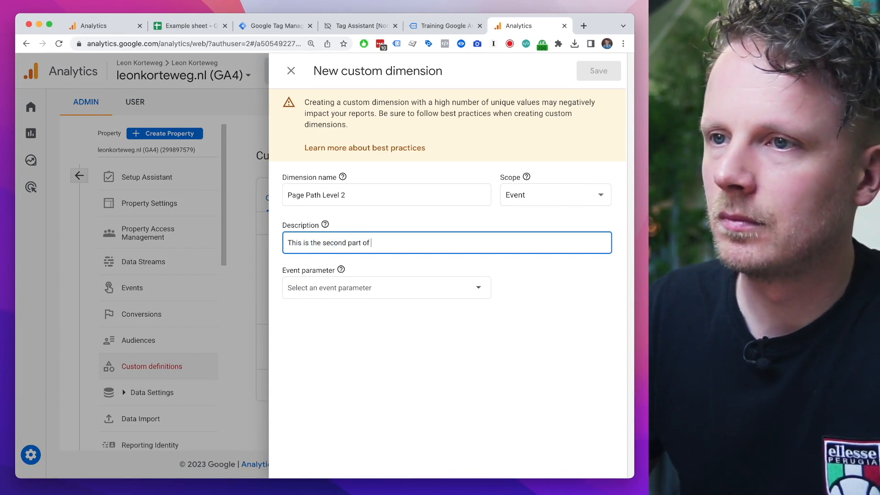
left_click(349, 289)
type("page_path_level_1")
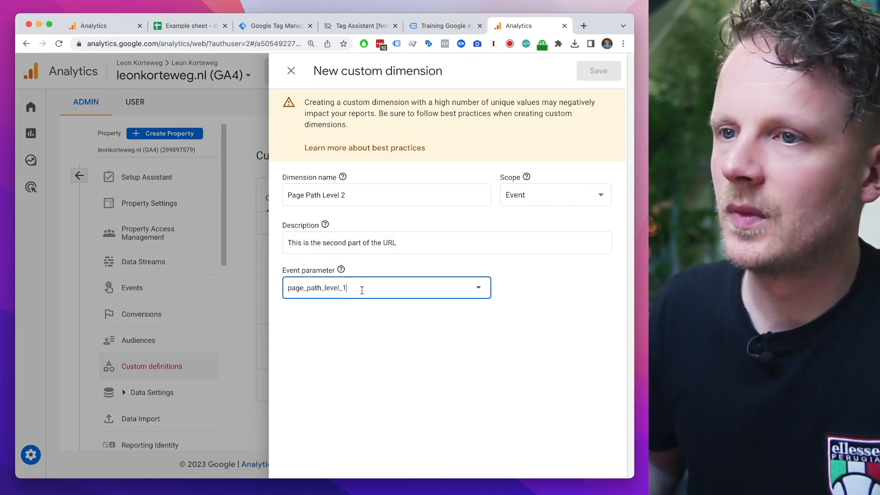
key("BackSpace")
type("2")
key("Return")
left_click_drag(352, 289, 294, 286)
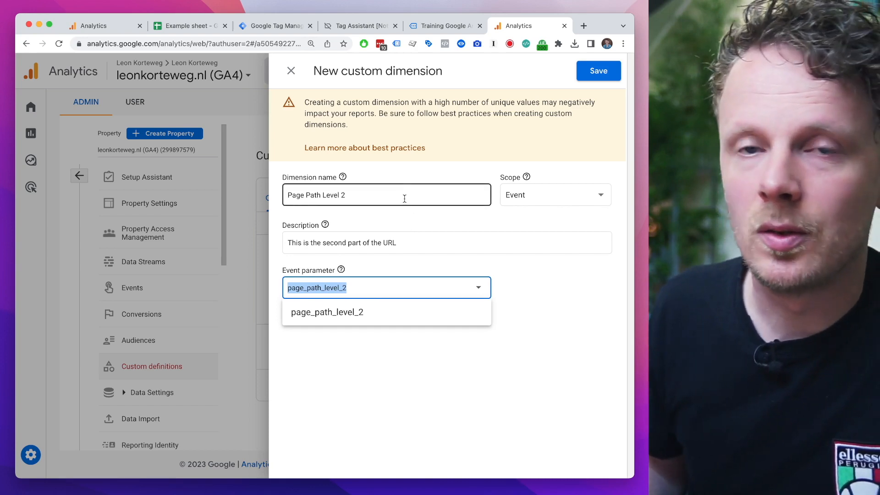
left_click(593, 79)
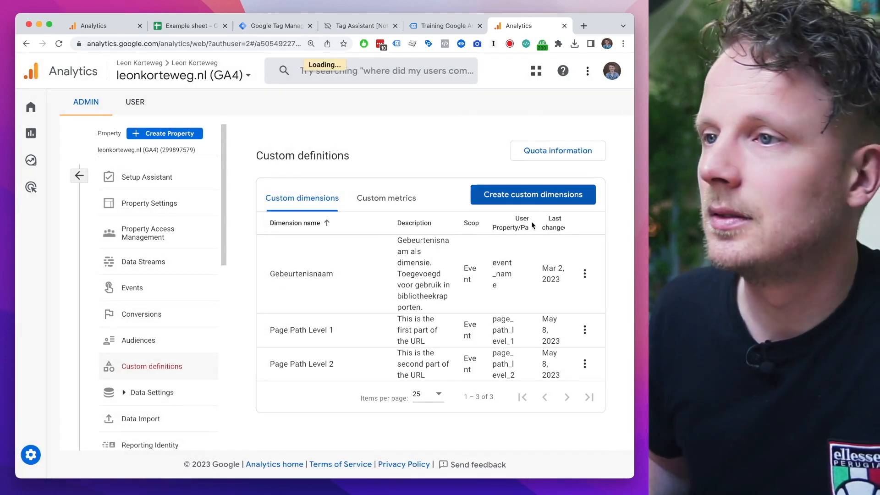
Step: Create the event-scoped custom dimension "Page Path Level 3" with description "The third part of the URL" and event parameter page_path_level_3
left_click(532, 194)
type("Page Path Level 3")
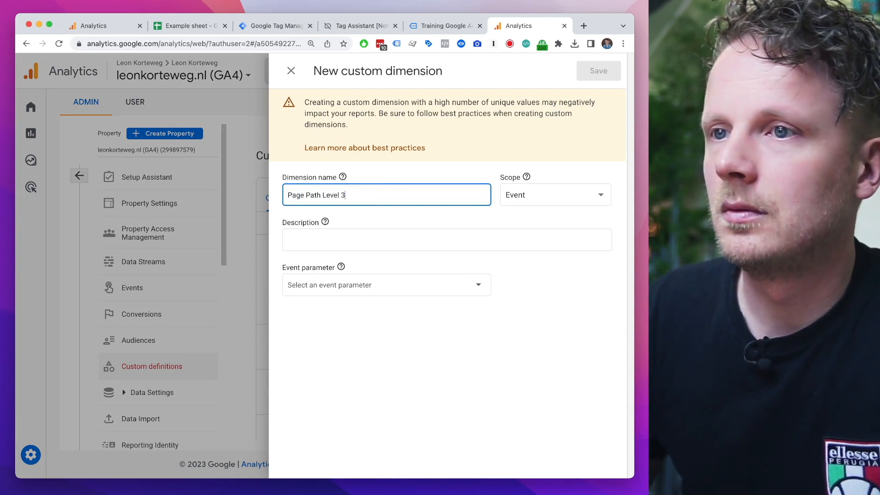
left_click(338, 239)
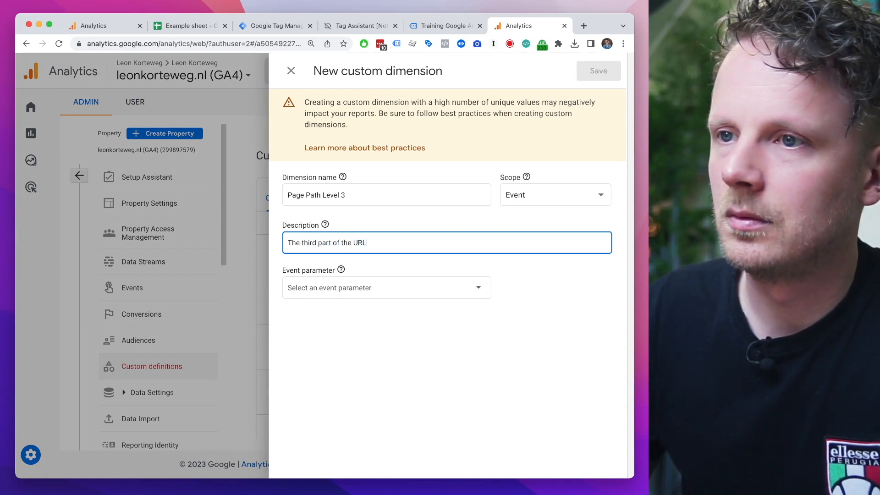
left_click(361, 291)
type("page_path_level_1")
key("BackSpace")
type("3")
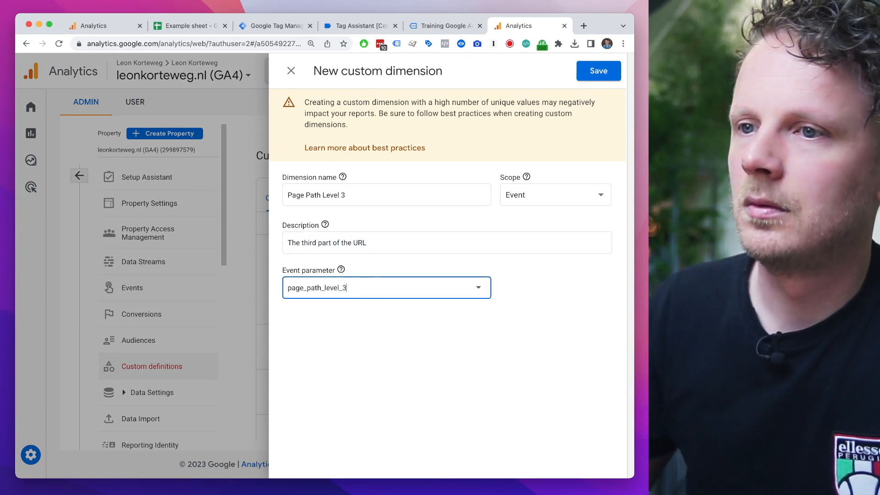
left_click(600, 71)
Step: Create the event-scoped custom dimension "Page Path Level 4" with description "The fourth part of the URL" and event parameter page_path_level_4
scroll(548, 250, "up", 2)
left_click(554, 202)
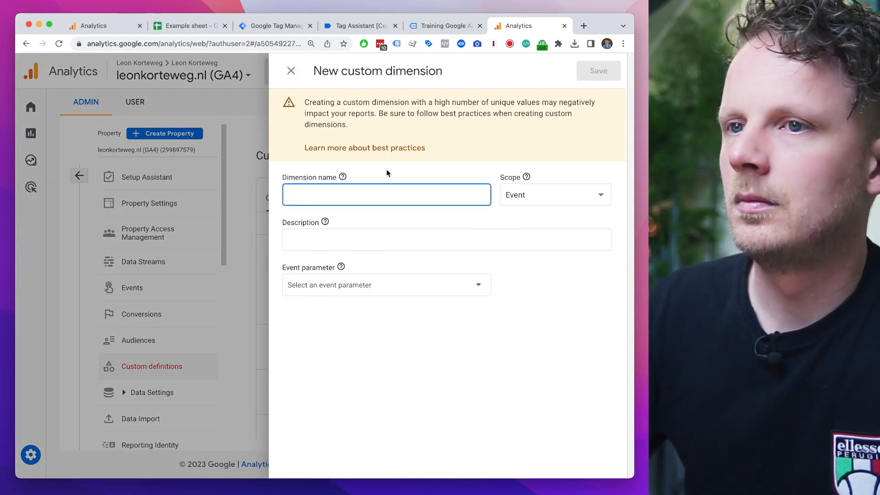
type("Page Path Level 4")
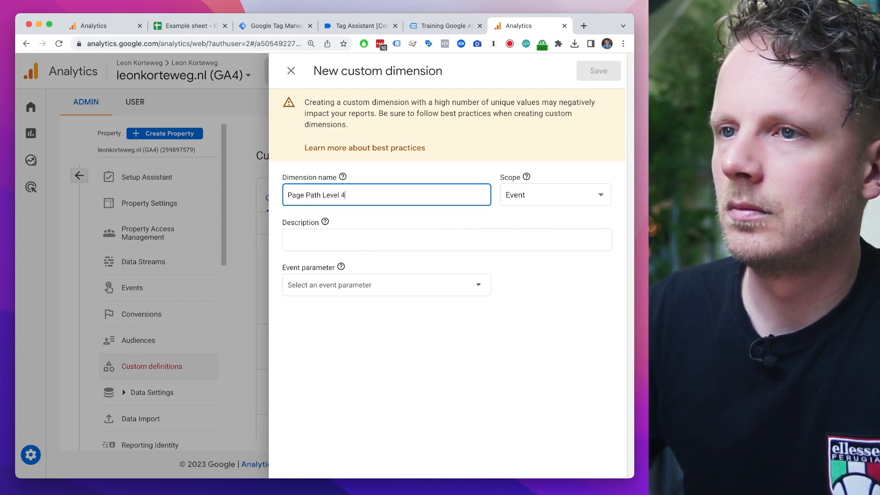
left_click(349, 239)
type("The fourth part of the URL")
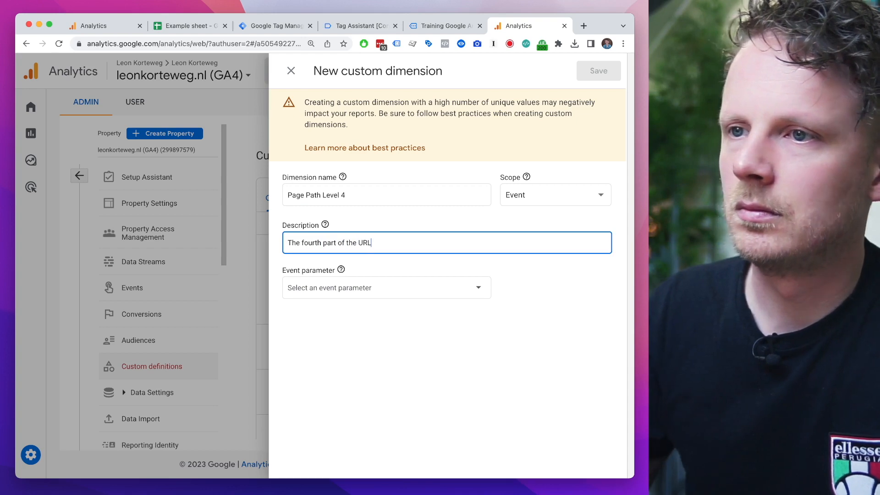
left_click(338, 293)
type("page_path_level_1")
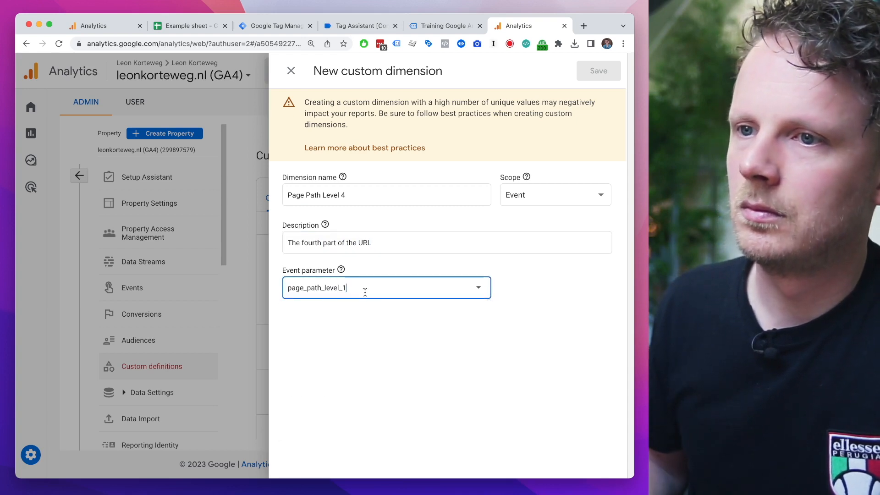
key("BackSpace")
type("4")
left_click(599, 70)
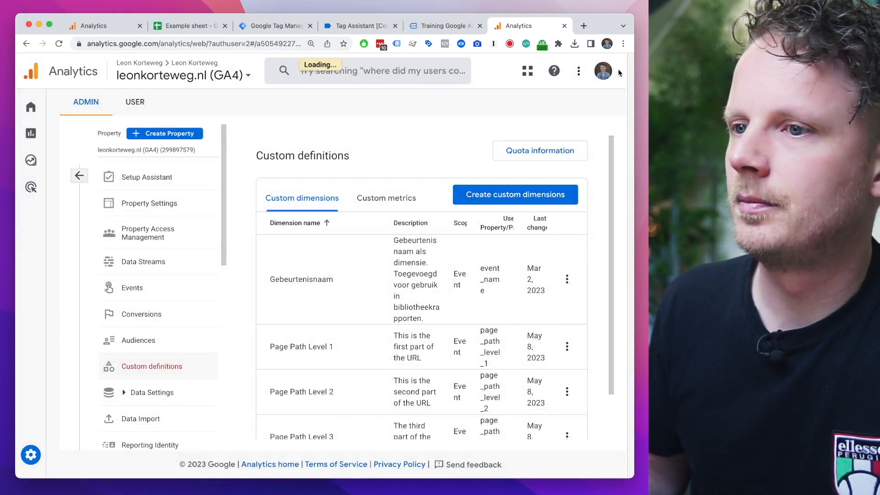
scroll(443, 309, "down", 5)
scroll(444, 309, "up", 5)
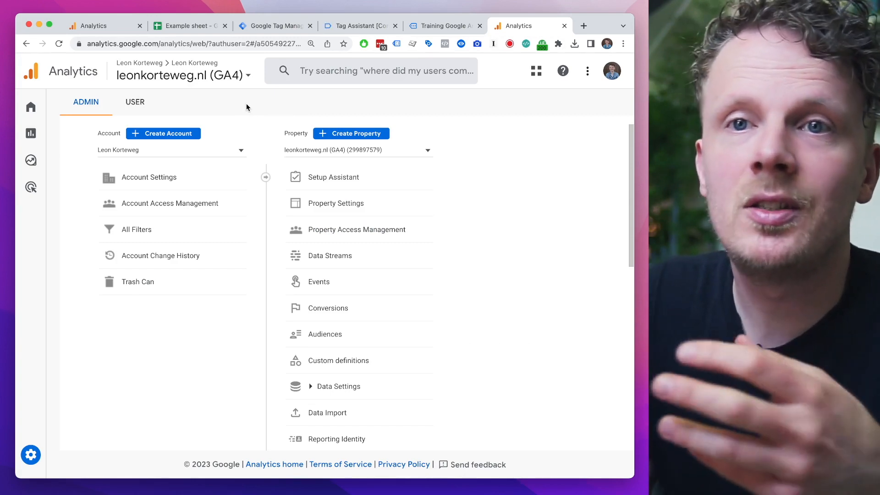
Step: Open the Pages and screens report in the Engagement section of the GA4 reports
mouse_move(44, 143)
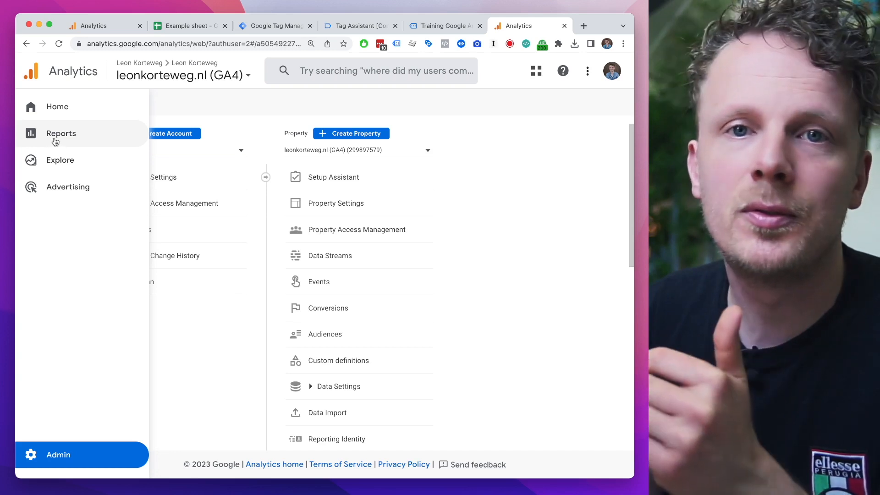
left_click(78, 139)
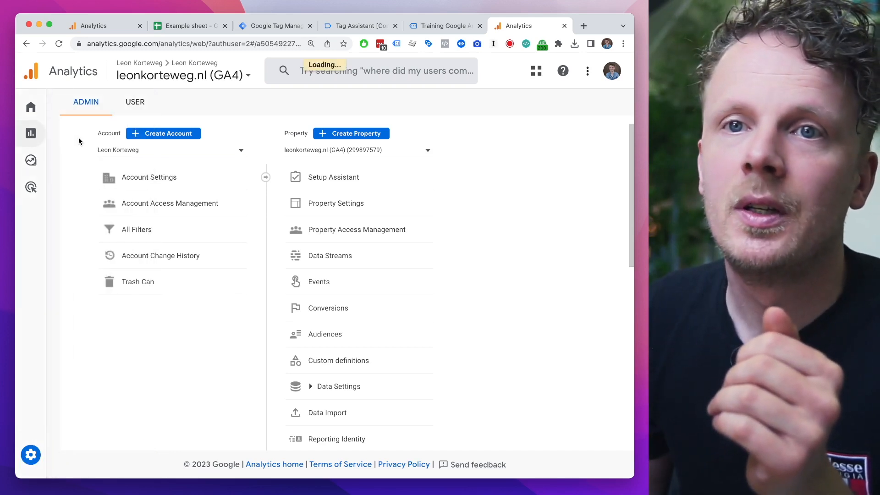
left_click(98, 196)
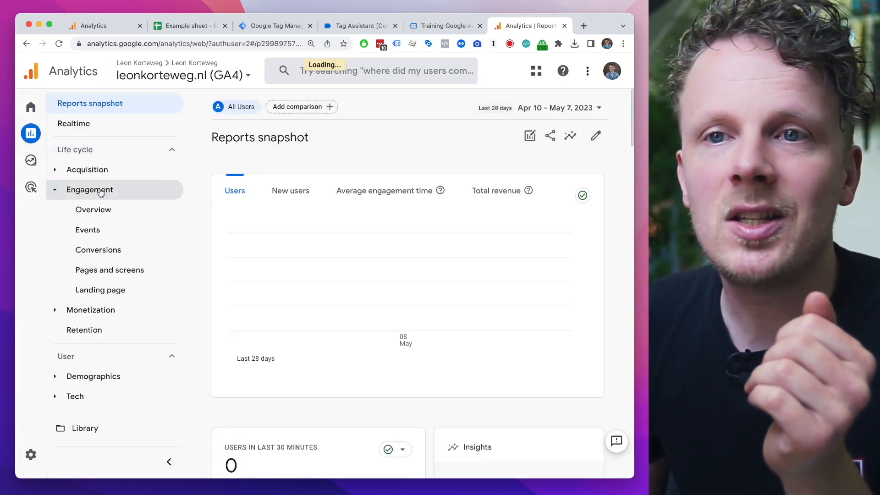
left_click(123, 271)
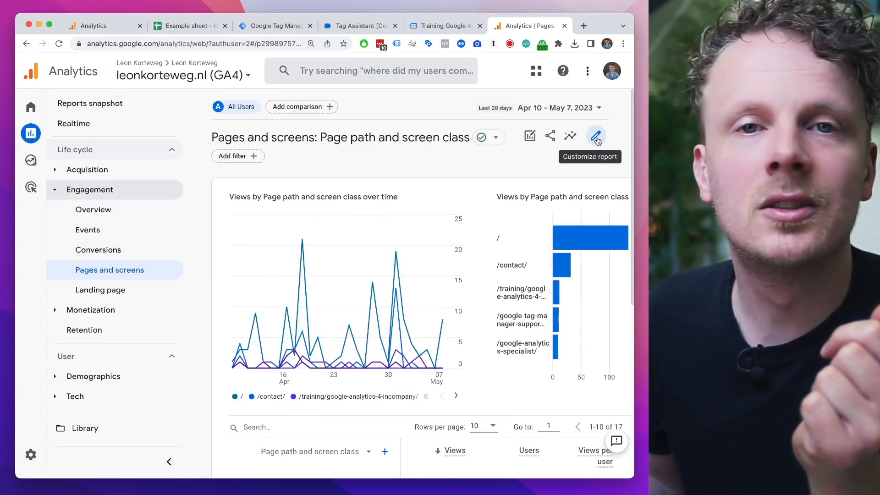
Step: Start customizing the Pages and screens report and add Page Path Level 1 to its dimensions
left_click(596, 142)
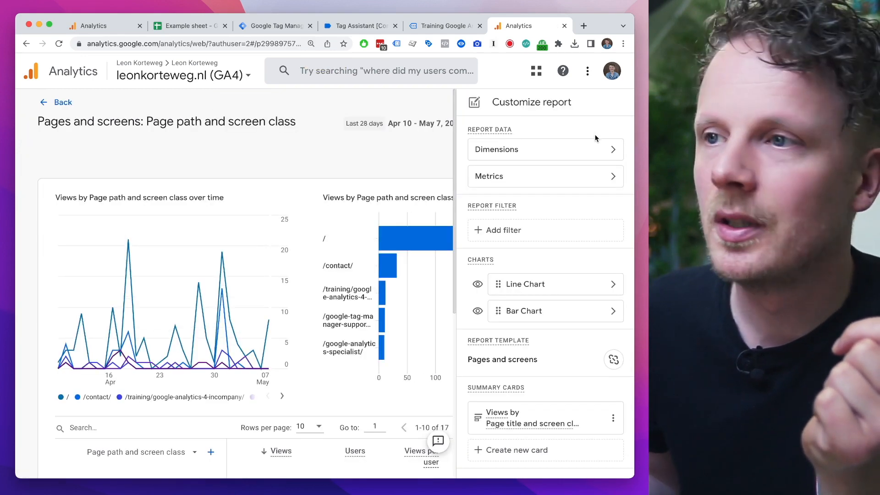
left_click(569, 155)
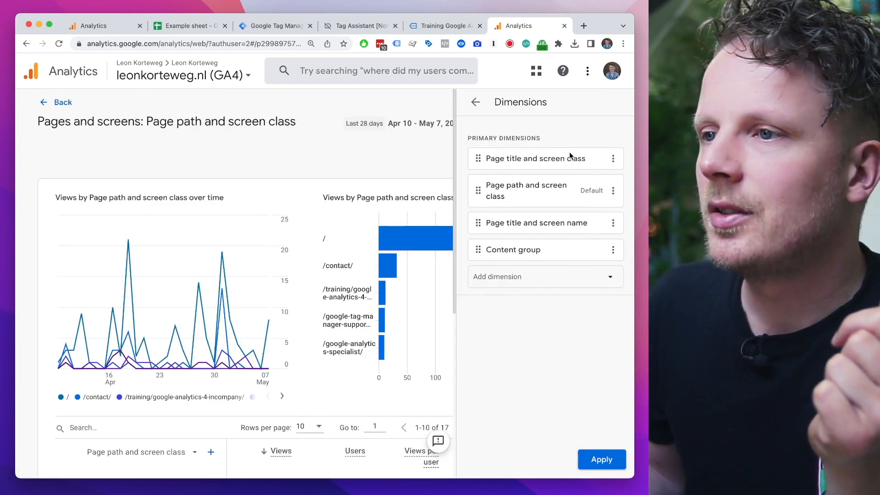
left_click(532, 284)
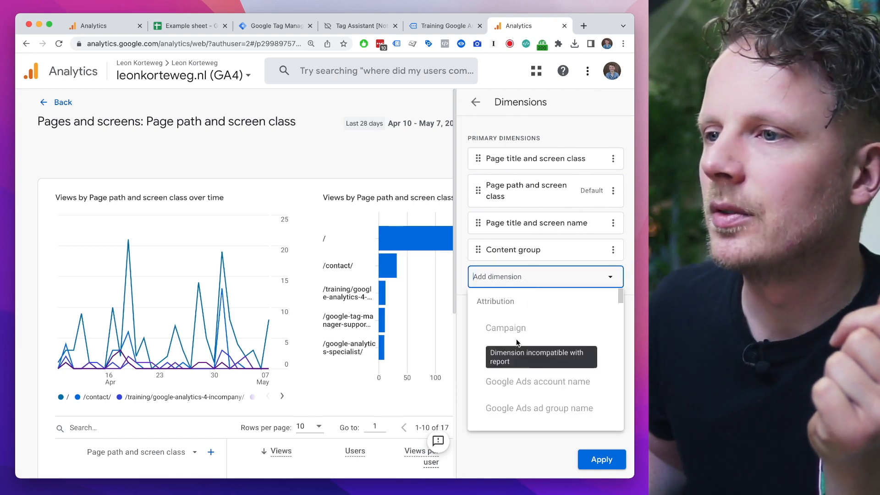
scroll(534, 319, "down", 2)
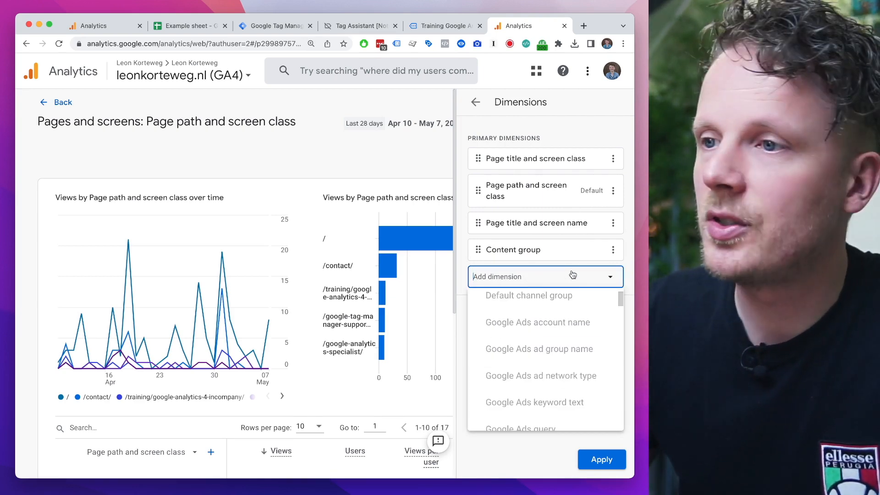
type("page path")
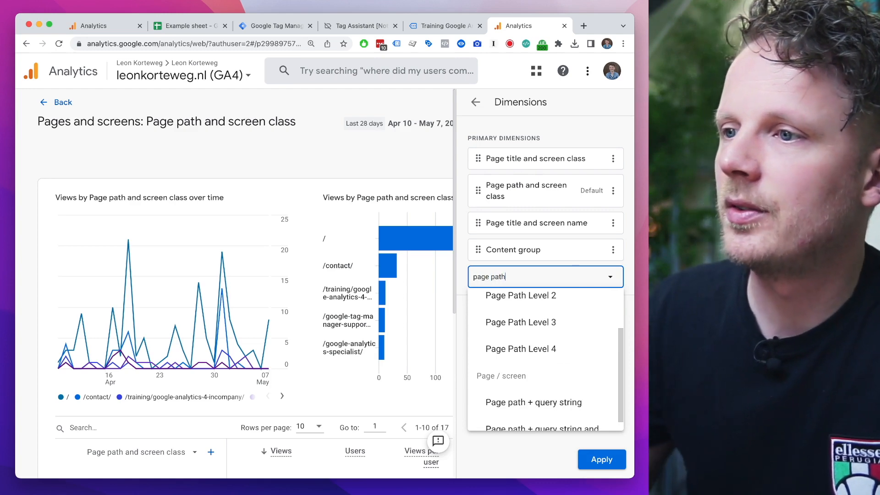
scroll(550, 330, "up", 2)
left_click(550, 329)
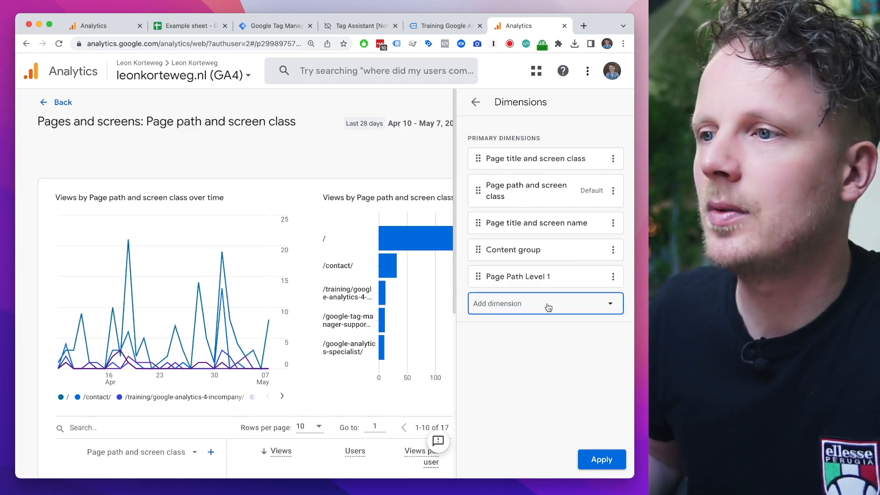
Step: Add Page Path Level 2, Page Path Level 3 and Page Path Level 4 to the report's dimensions and apply the list
type("page")
left_click(525, 350)
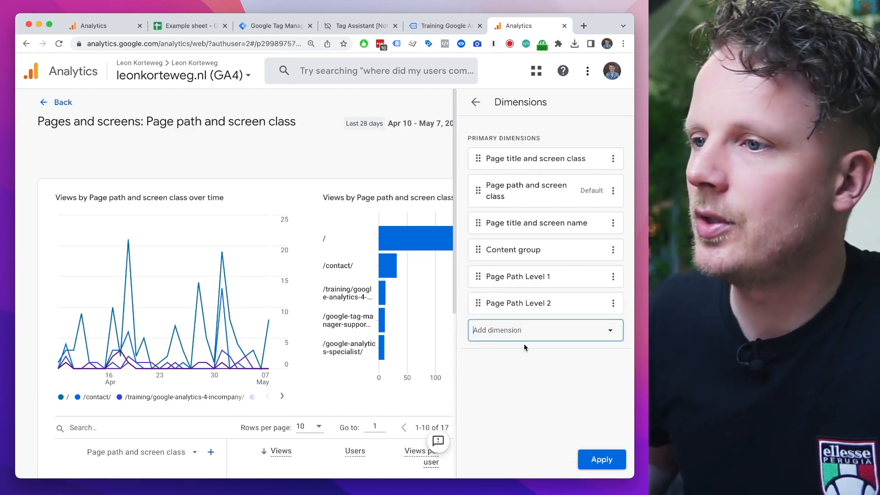
left_click(527, 331)
type("page")
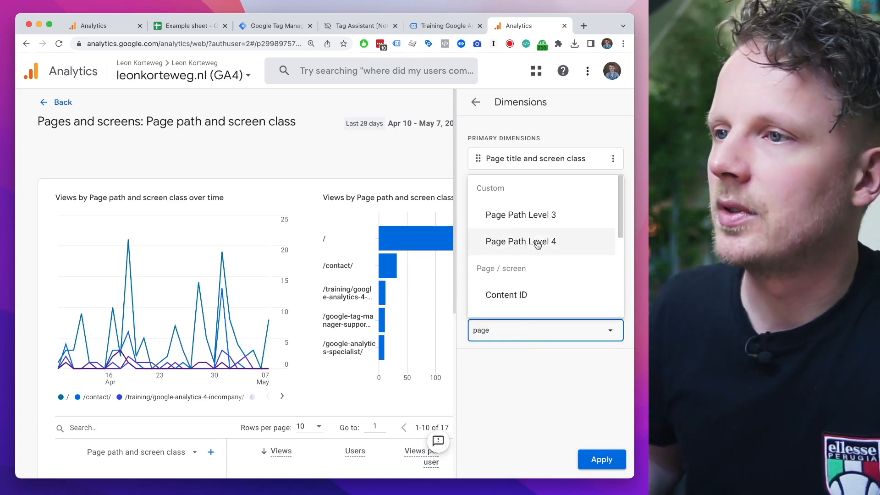
left_click(520, 214)
left_click(527, 357)
type("page")
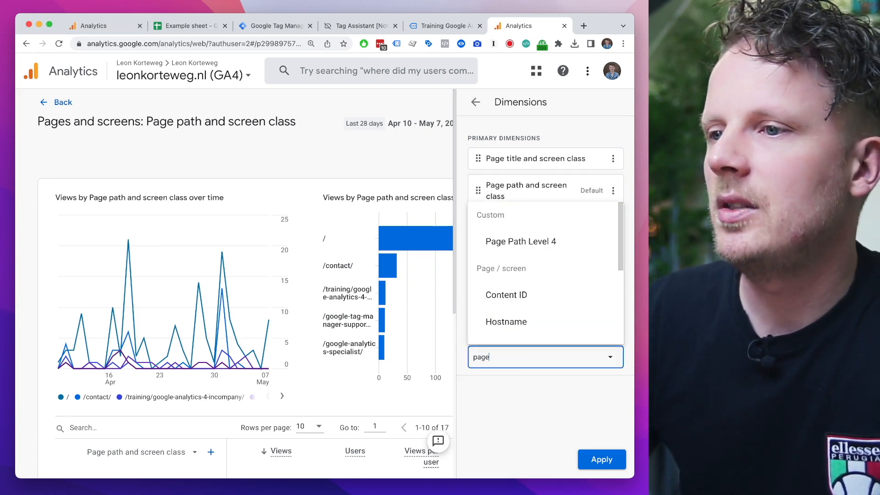
left_click(525, 241)
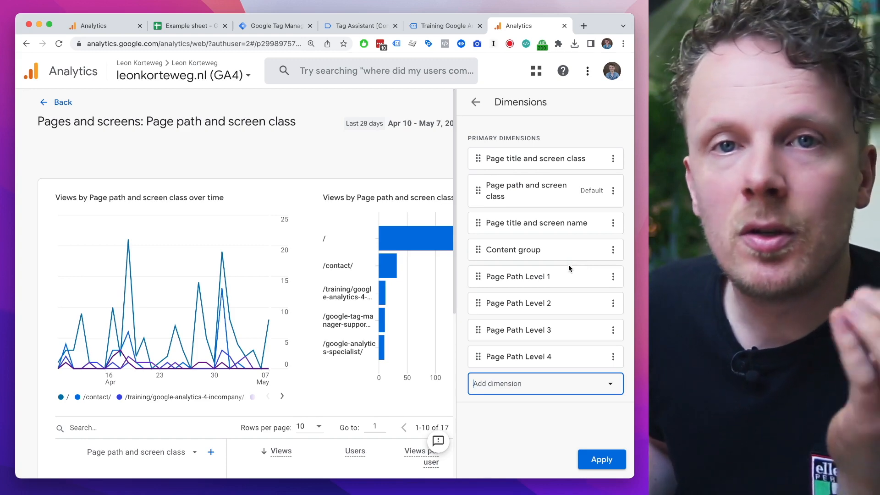
left_click(602, 460)
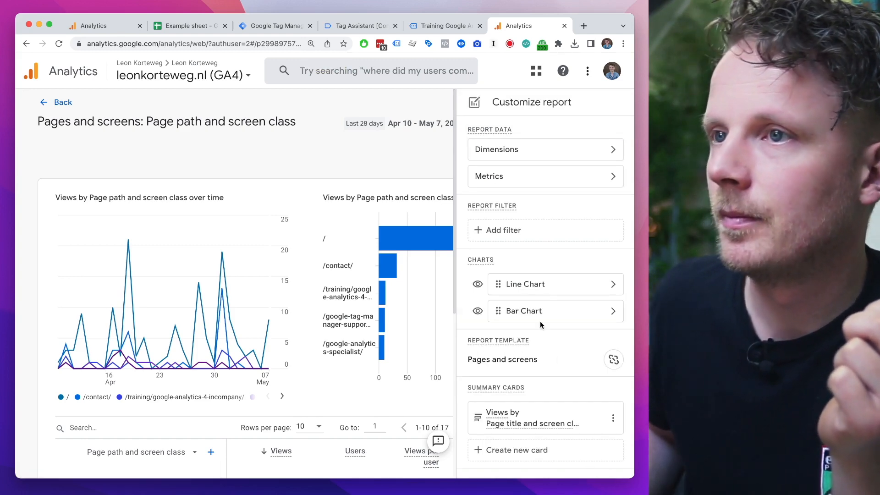
Step: Save the changes to the current Pages and screens report and return to the report view
key("super+minus")
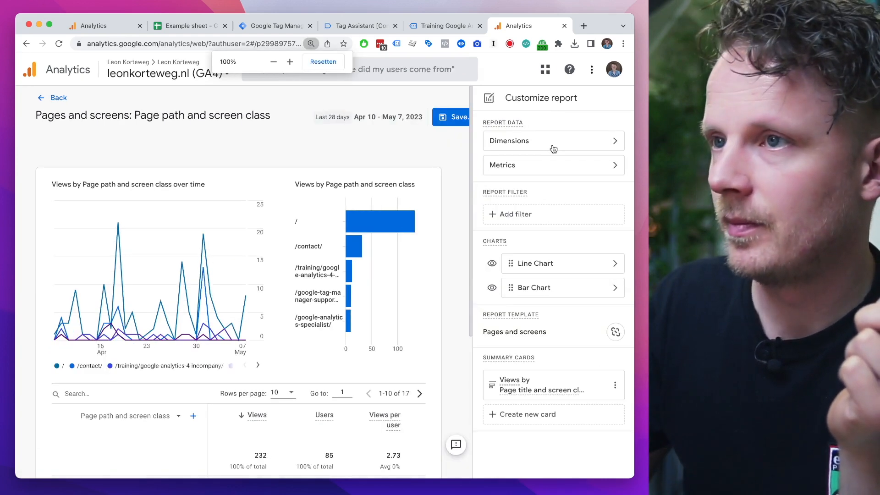
left_click(451, 122)
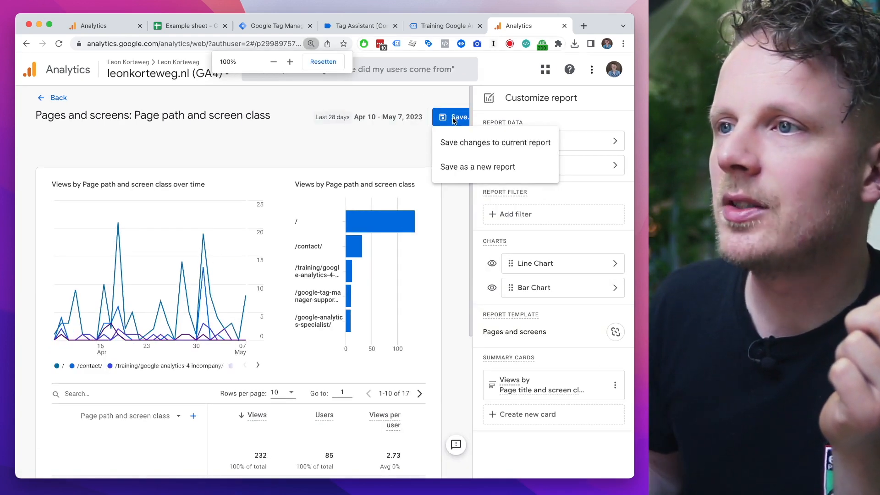
left_click(456, 145)
left_click(420, 322)
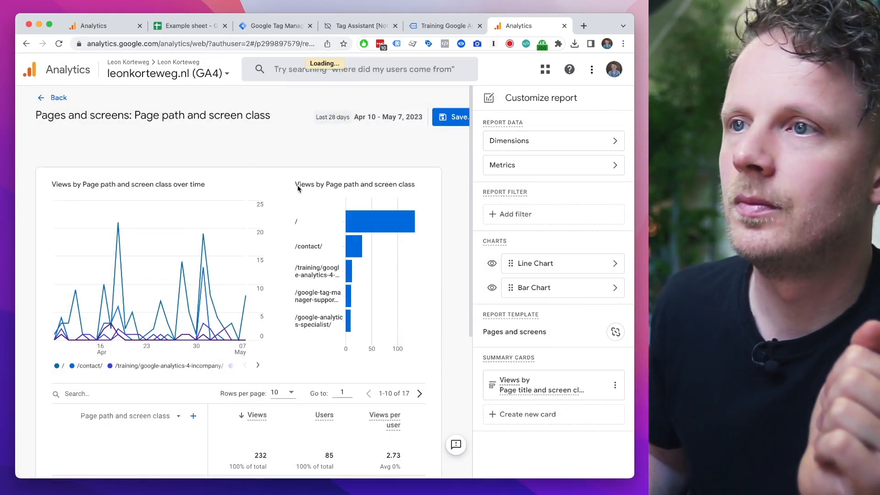
left_click(58, 98)
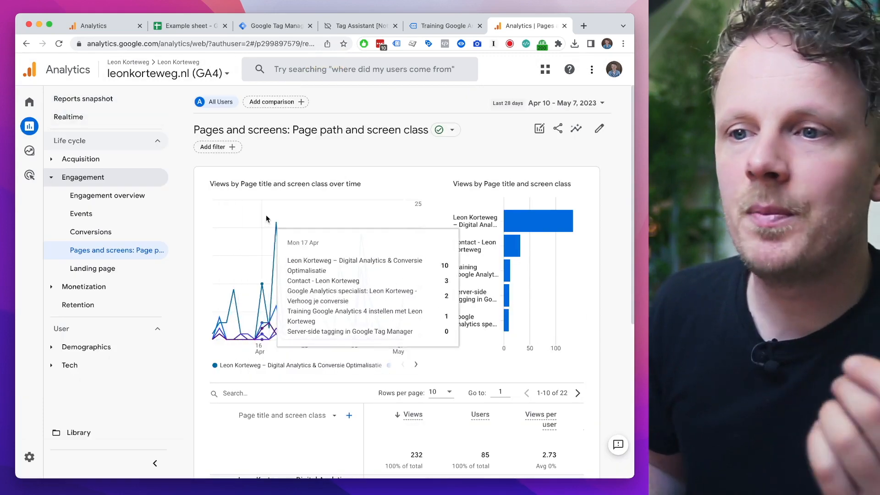
Step: Switch the report table's primary dimension to Page Path Level 1
scroll(293, 367, "down", 5)
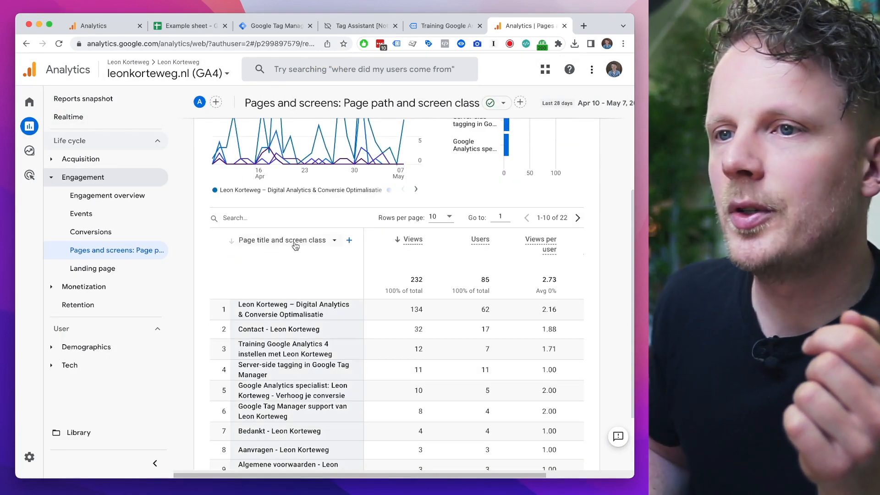
left_click(296, 242)
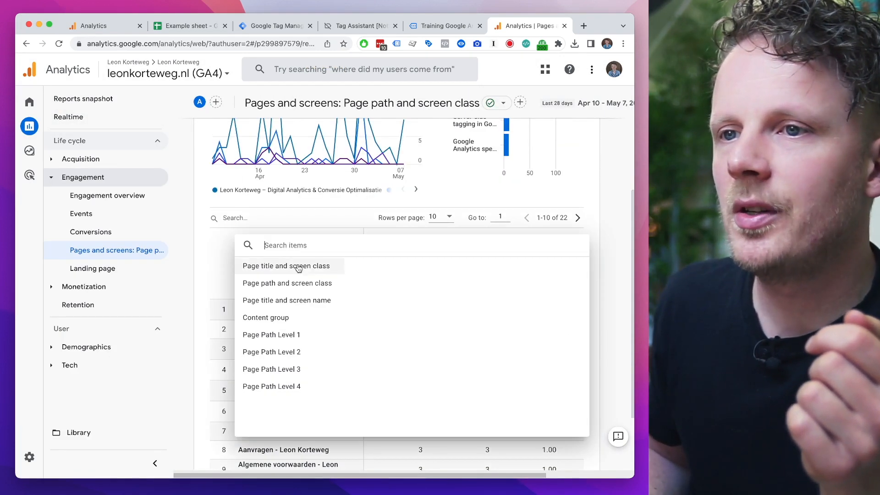
left_click(295, 339)
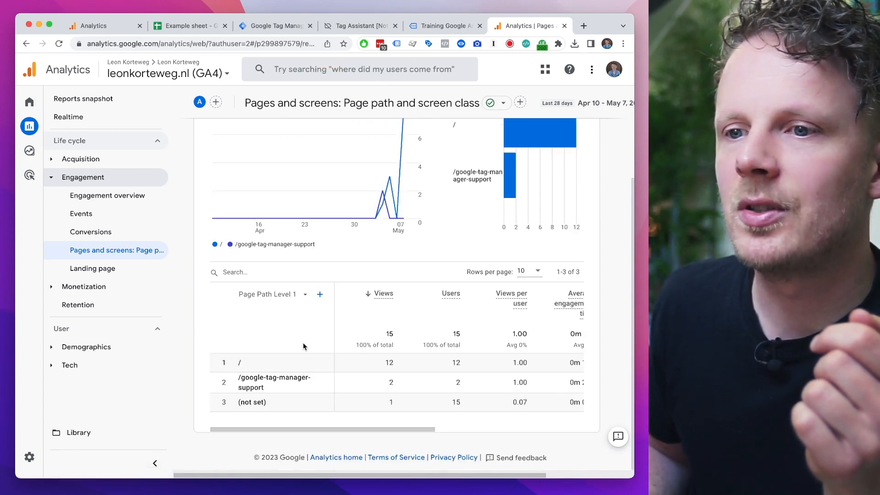
Step: Examine the Page Path Level 1 charts and the path values in the table rows
scroll(304, 347, "up", 2)
mouse_move(386, 283)
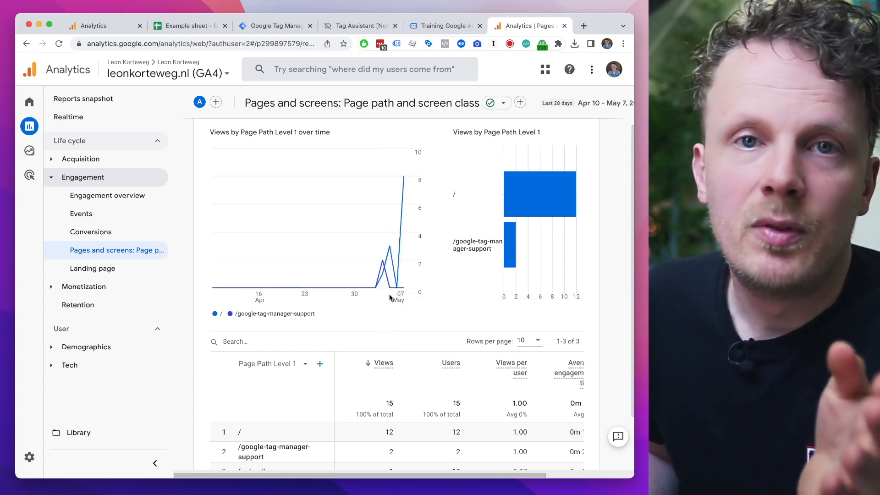
scroll(372, 320, "down", 2)
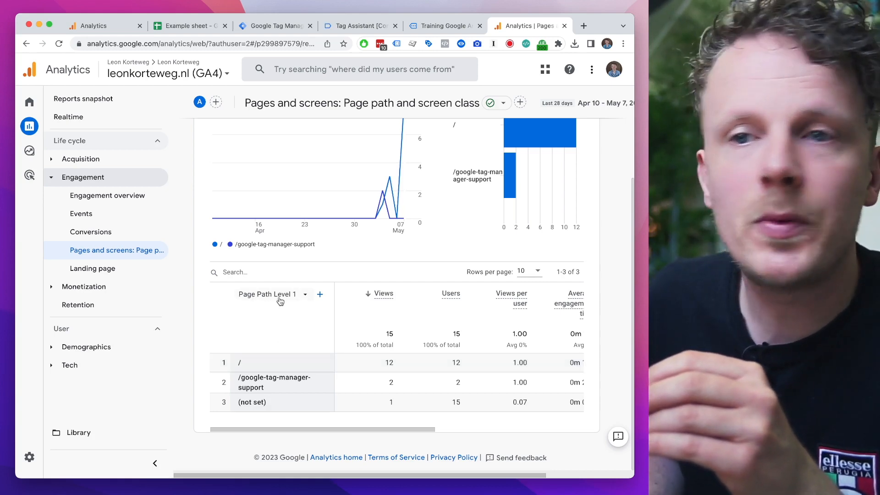
left_click_drag(259, 377, 259, 384)
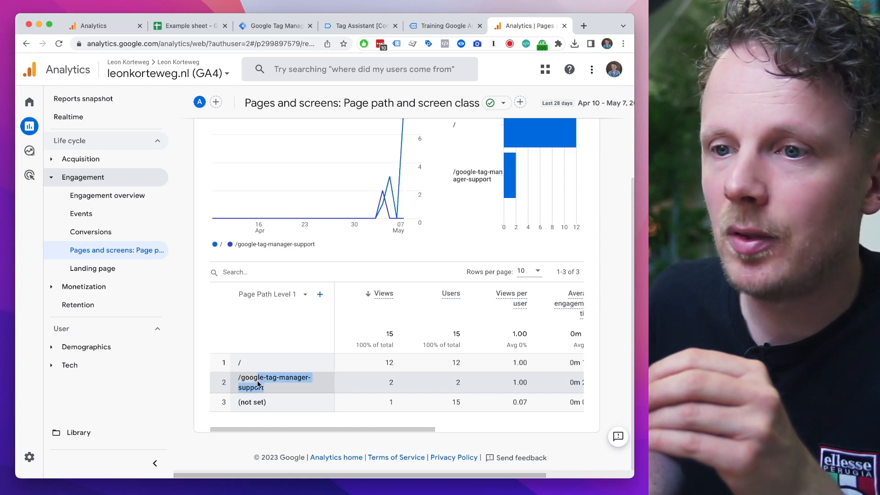
left_click(243, 365)
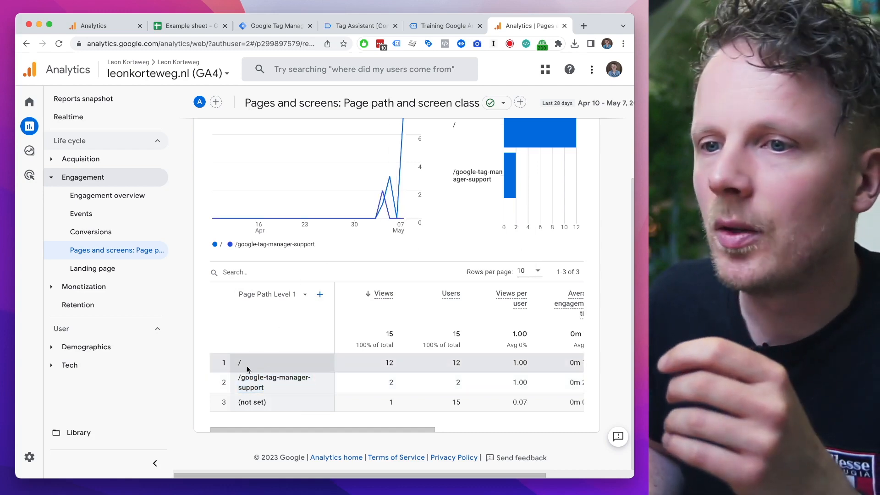
double_click(243, 367)
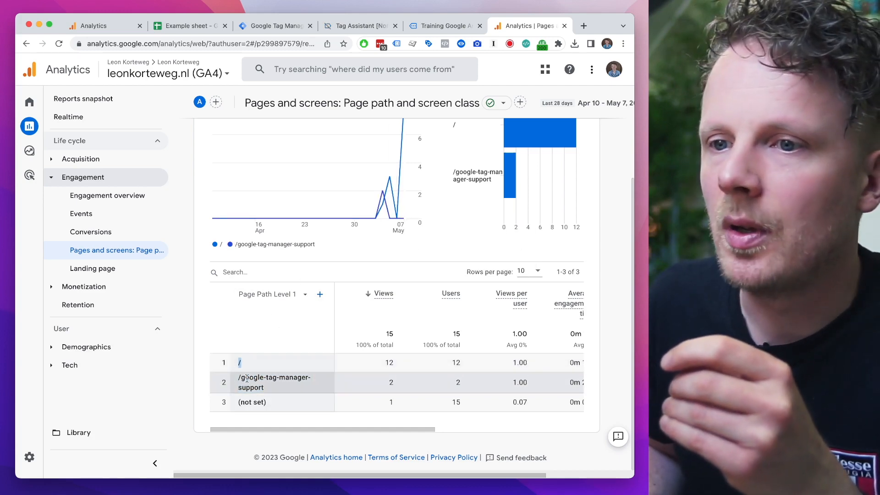
left_click_drag(268, 390, 236, 379)
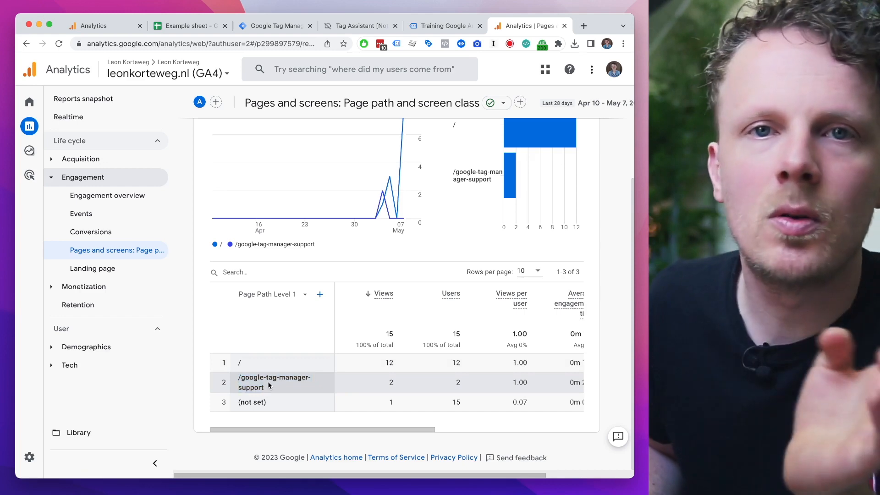
left_click(298, 344)
scroll(316, 343, "up", 1)
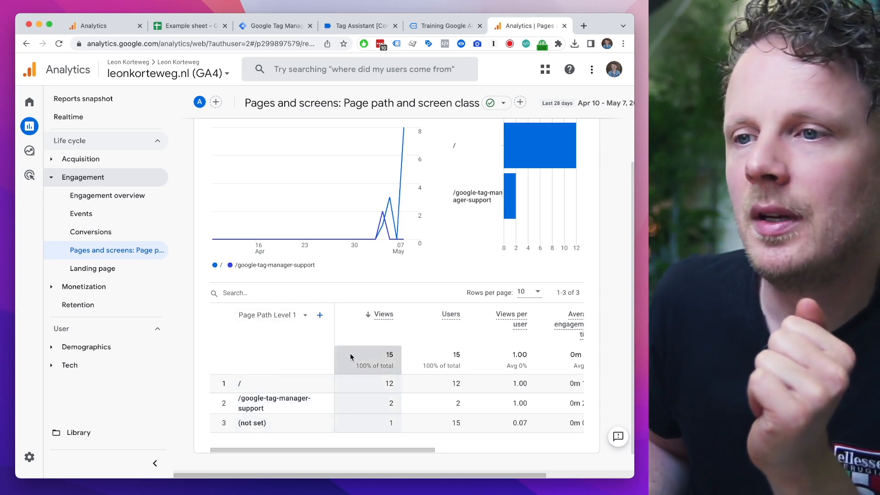
Step: Add the custom dimension Page Path Level 2 as secondary dimension and check the /google-tag-manager-support row
left_click(320, 316)
mouse_move(209, 154)
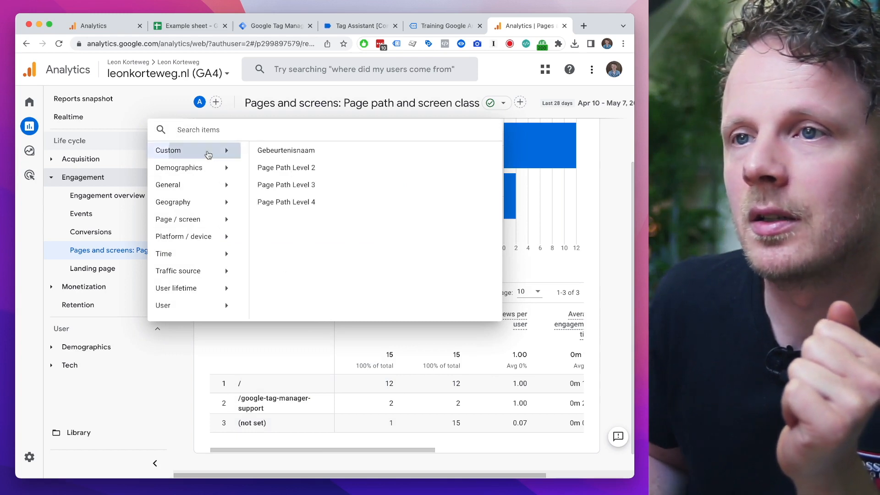
left_click(273, 170)
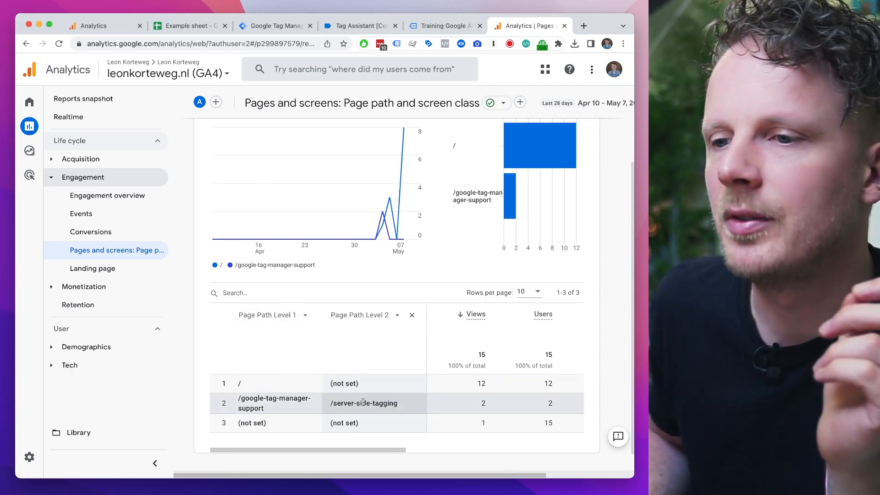
left_click_drag(236, 397, 268, 409)
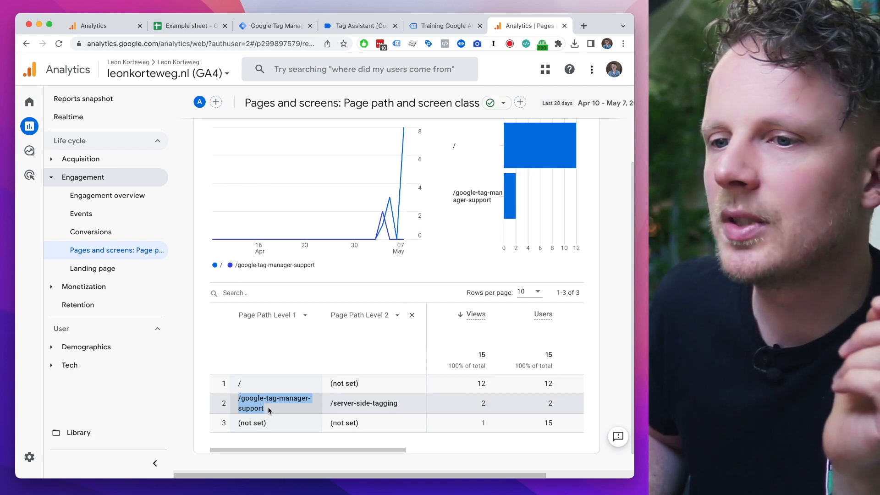
left_click(480, 407)
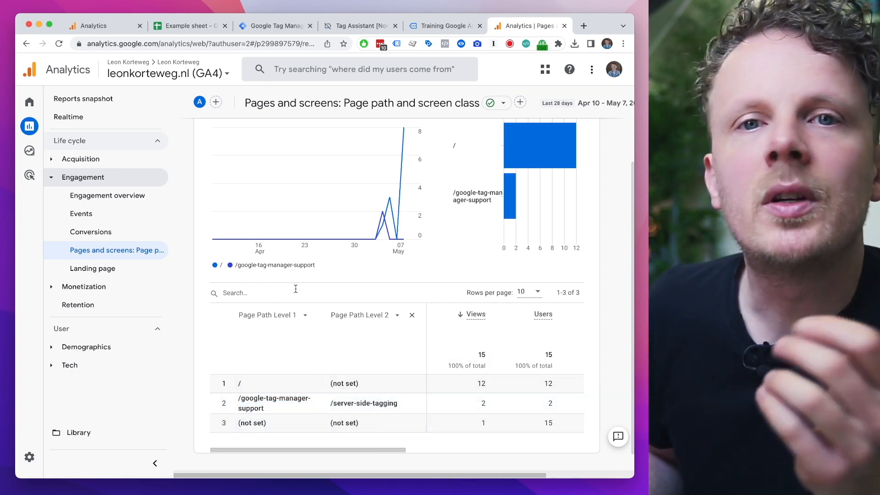
Step: Create a blank exploration and select the custom dimensions Page Path Level 1, 2, 3 and 4 for its variables
left_click(34, 156)
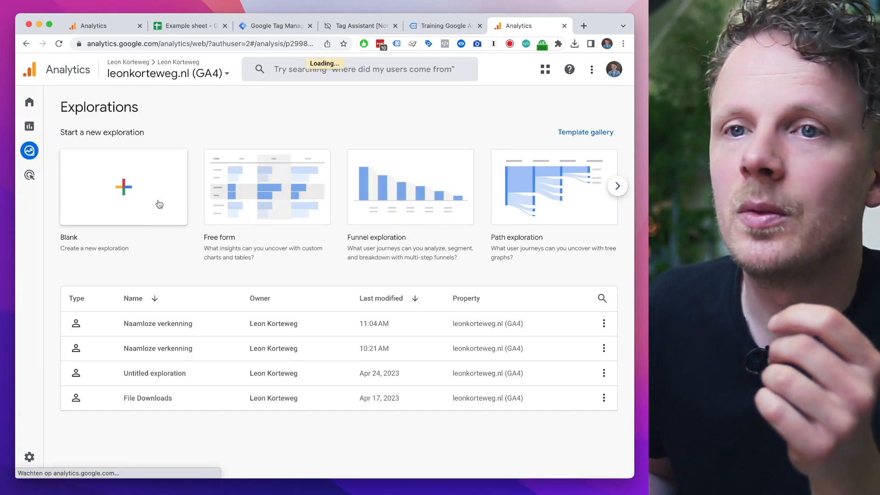
left_click(157, 204)
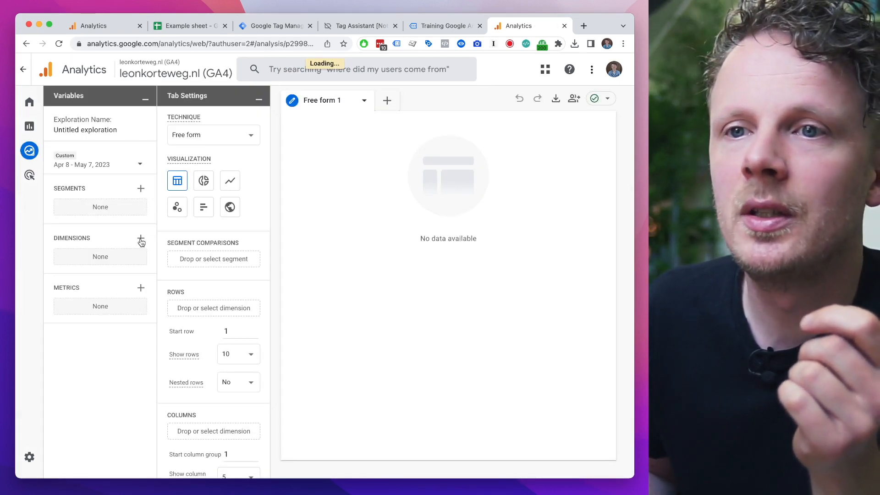
left_click(141, 240)
left_click(198, 167)
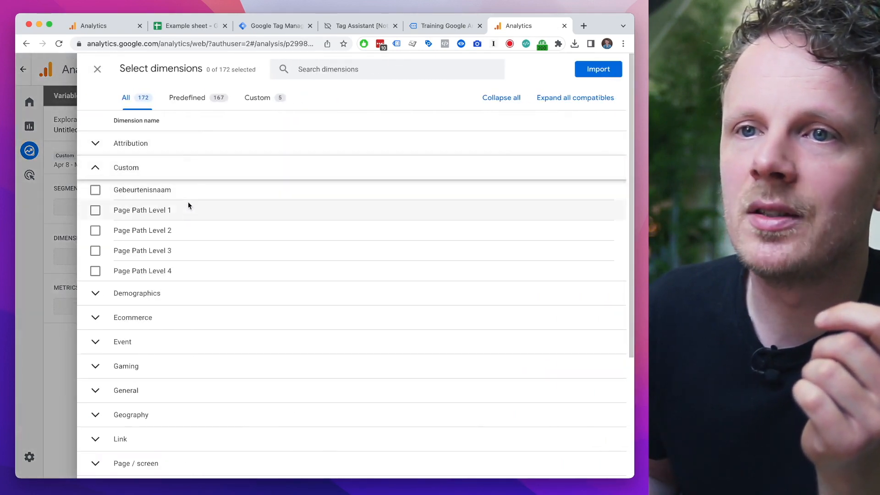
left_click(187, 210)
left_click(186, 230)
left_click(185, 251)
left_click(183, 271)
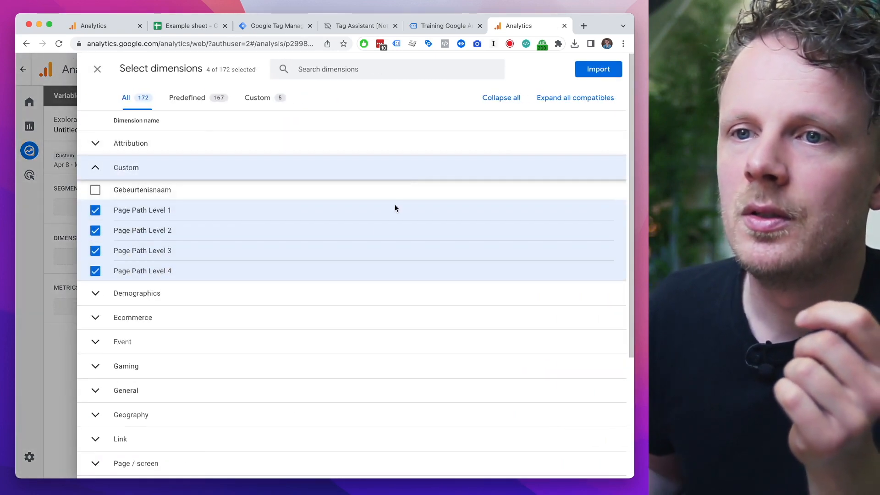
Step: Search the dimensions for "page path", also select Page path and screen class, and import all selected dimensions
left_click(319, 65)
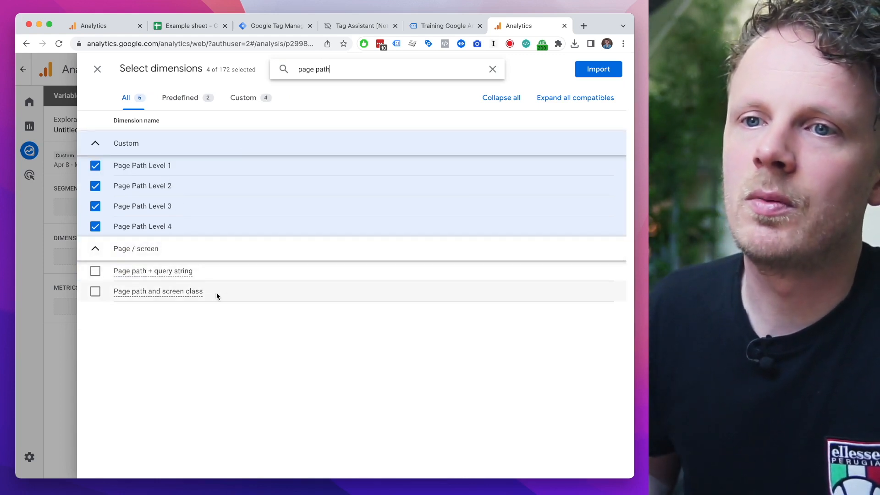
left_click(217, 295)
left_click(598, 69)
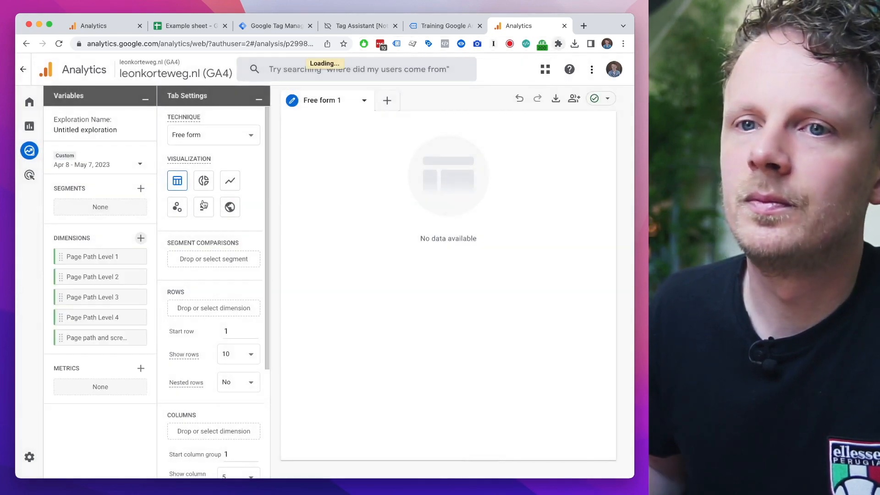
Step: Search the metrics for "view" and import the Views metric into the exploration's variables
left_click(140, 369)
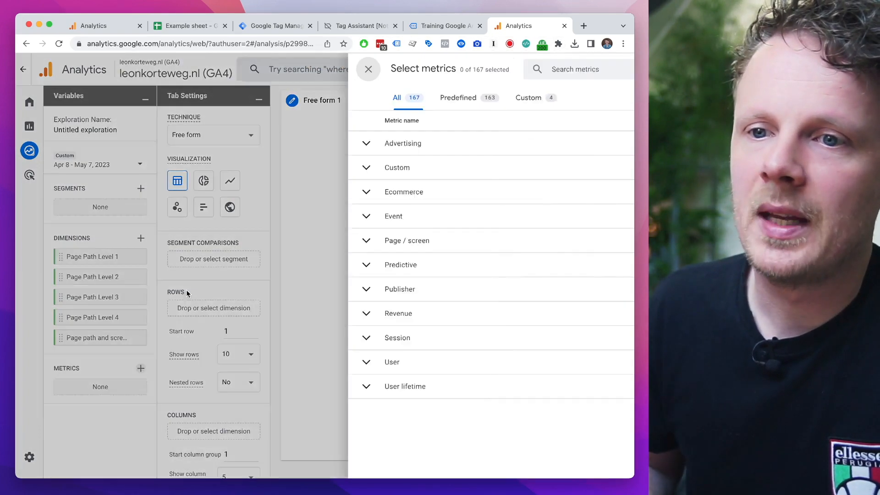
left_click(364, 73)
type("vie")
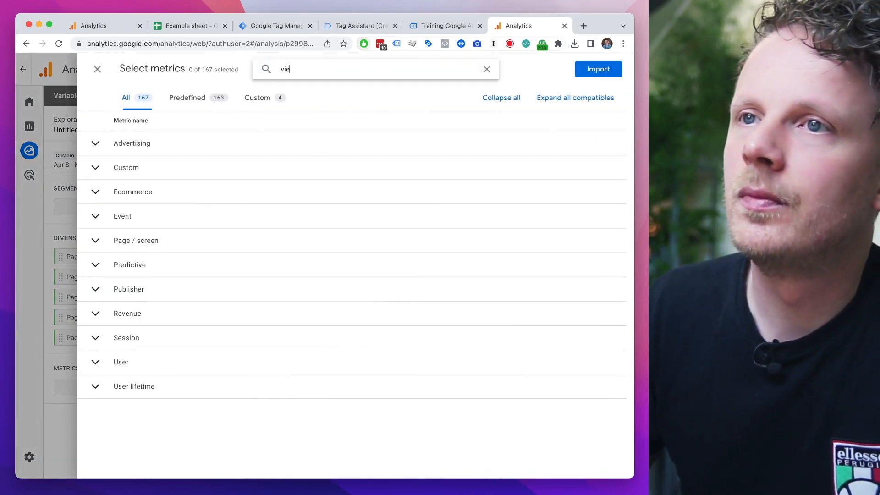
left_click(216, 259)
left_click(590, 69)
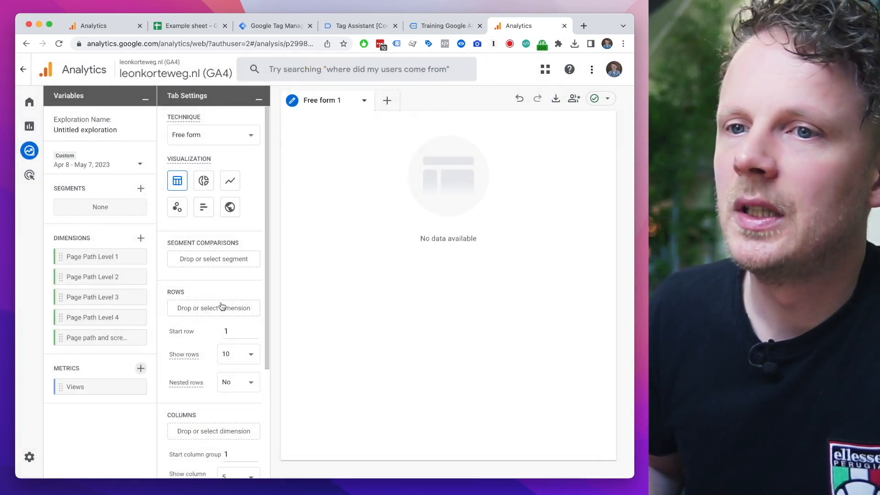
Step: Build the free form table with Page Path Level 1 as the row dimension and Views as the value
scroll(223, 307, "down", 4)
scroll(230, 204, "up", 2)
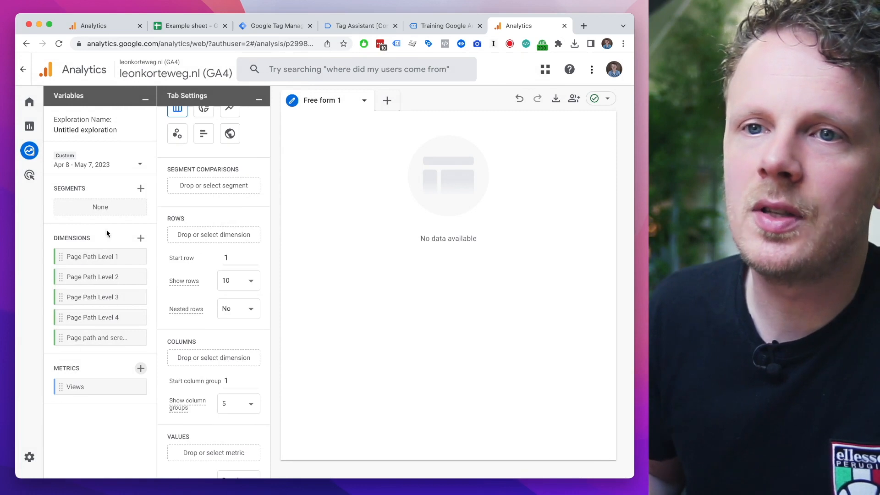
left_click_drag(98, 254, 207, 215)
scroll(207, 220, "down", 3)
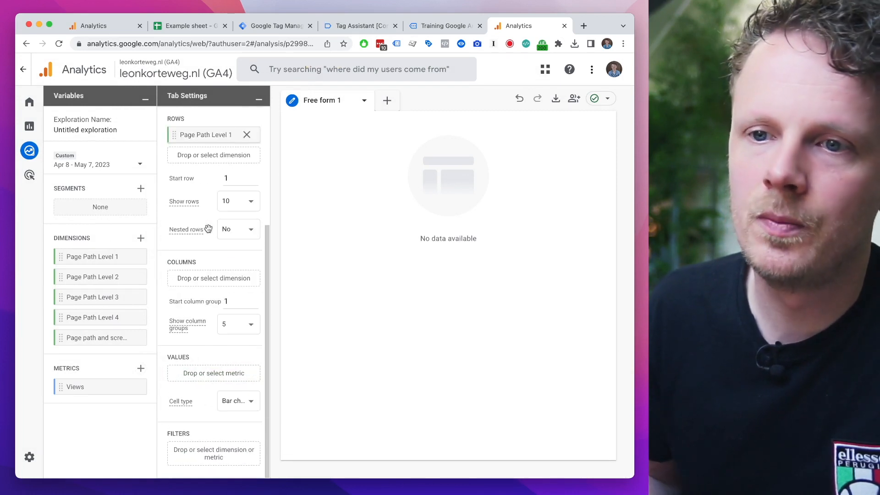
left_click(196, 376)
left_click(214, 384)
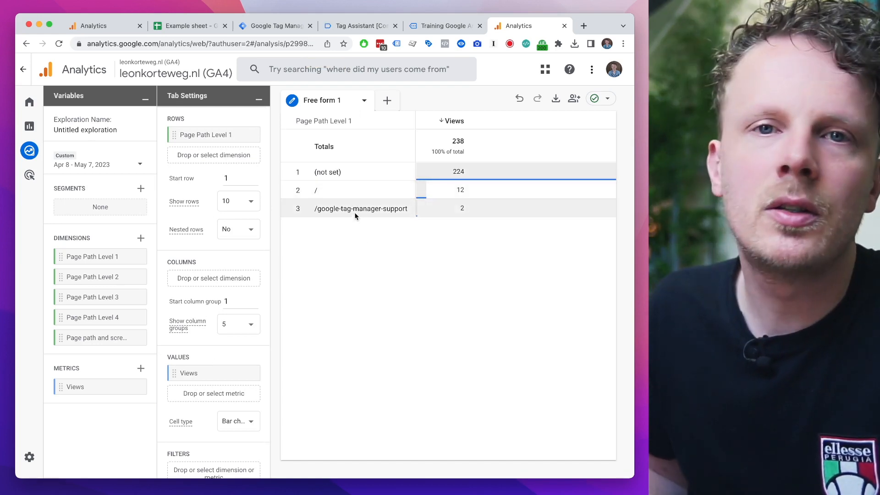
Step: Filter the exploration table to include only the /google-tag-manager-support row
left_click(329, 209)
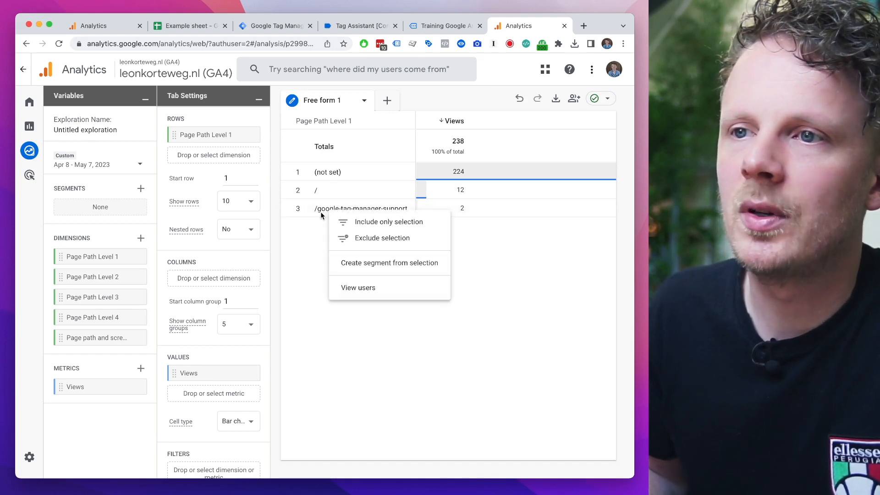
left_click(324, 214)
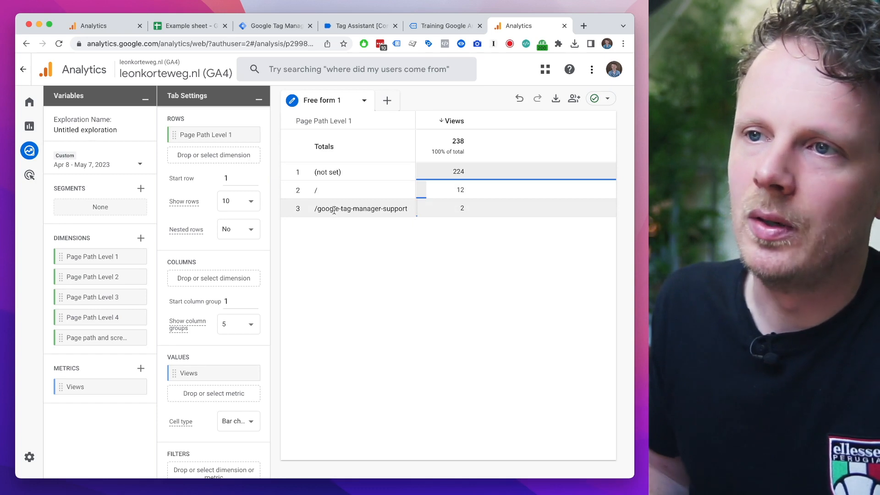
left_click(334, 210)
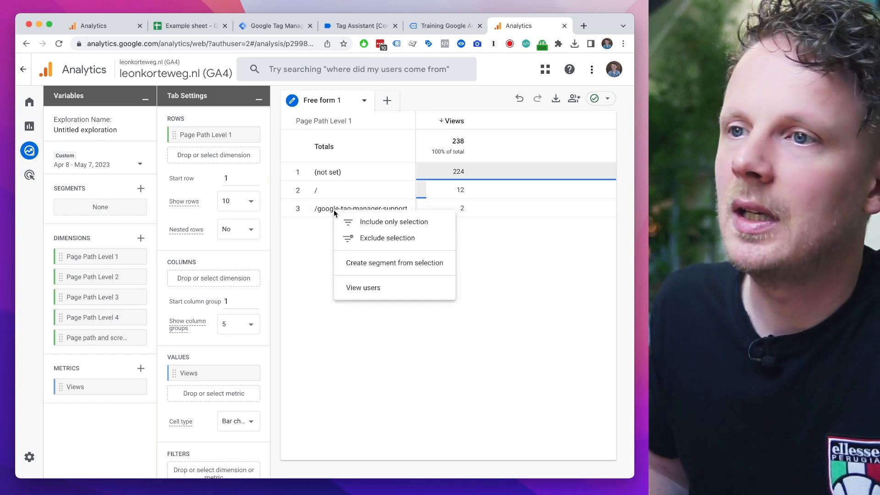
left_click(370, 224)
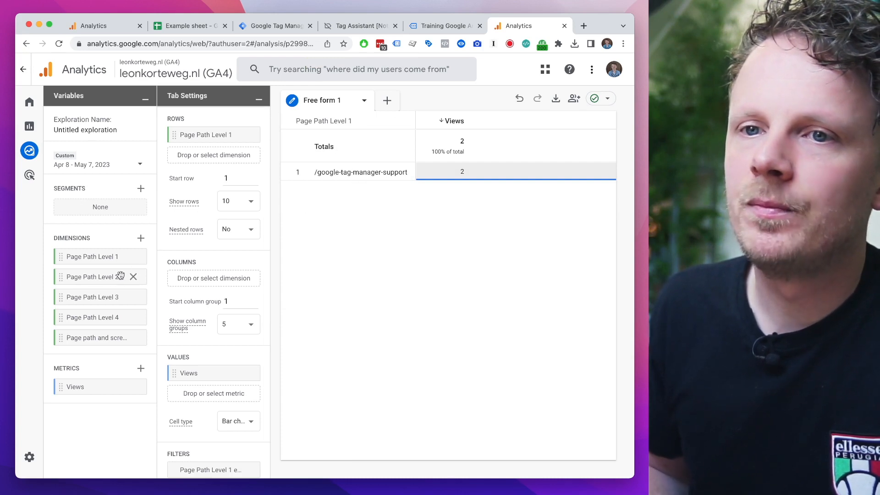
Step: Add Page Path Level 2 as second row dimension and check the path values of both levels at a smaller page zoom
left_click_drag(88, 277, 214, 249)
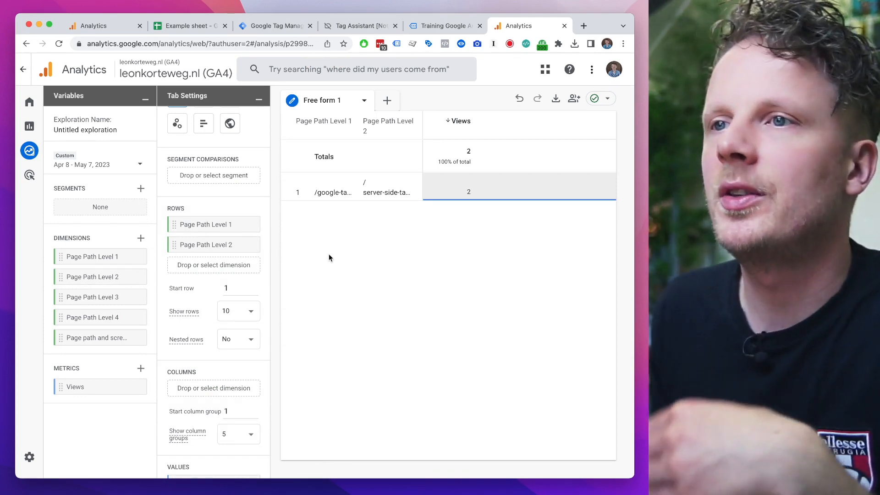
key("super+minus")
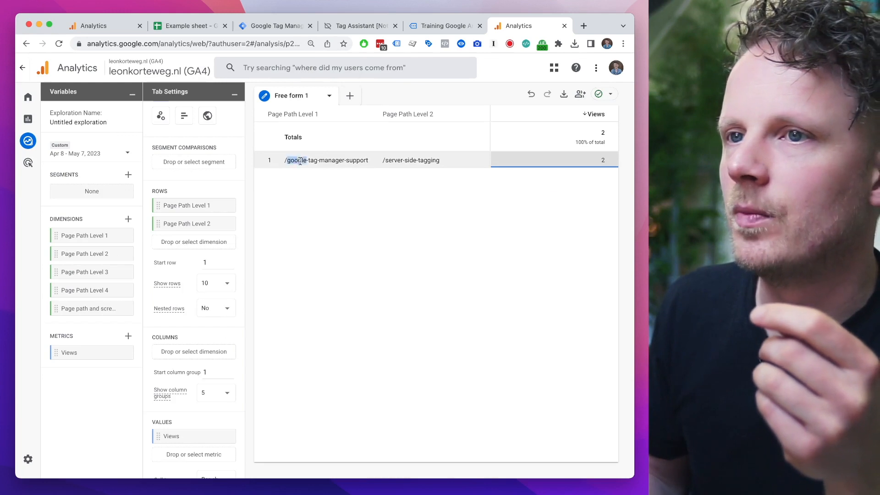
double_click(297, 160)
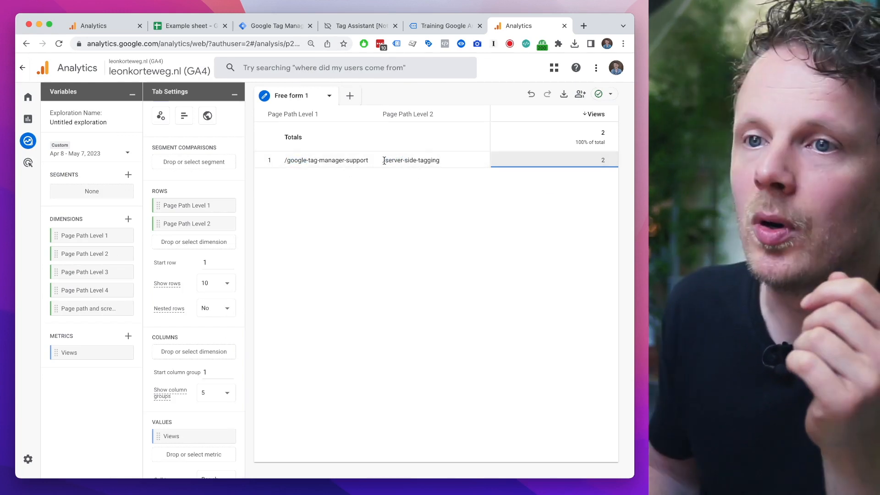
Step: Replace Page Path Level 2 with Page path and screen class in the rows and remove Page Path Level 1 from them
left_click(224, 224)
left_click_drag(91, 309, 192, 225)
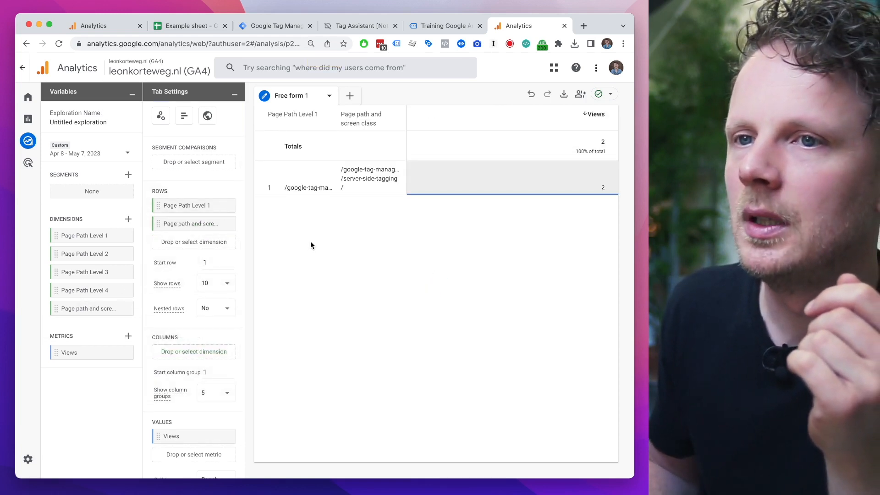
scroll(207, 309, "down", 2)
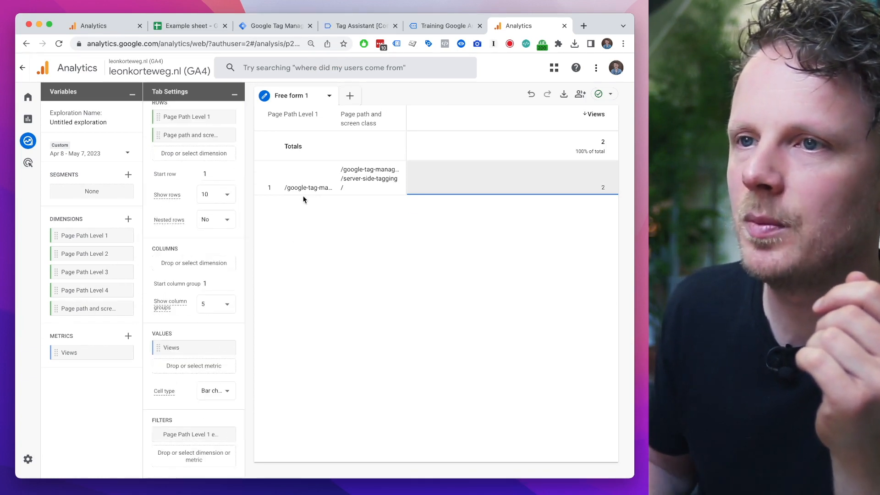
scroll(202, 232, "up", 4)
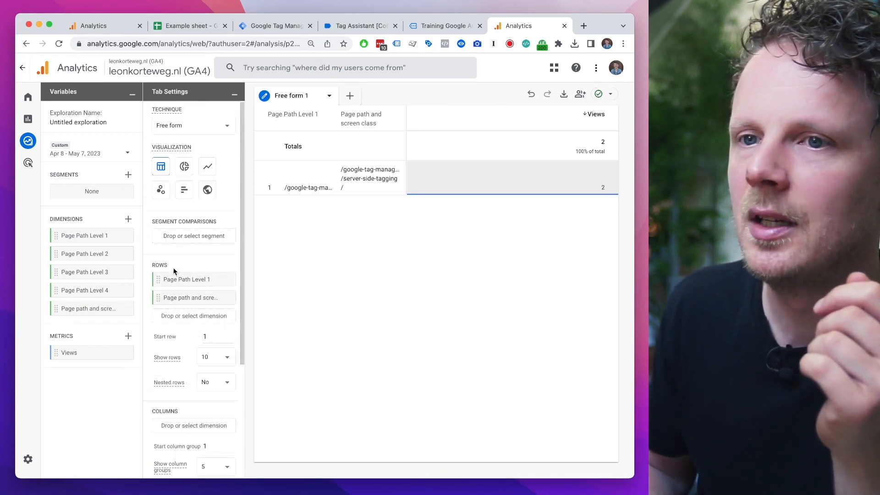
left_click(223, 280)
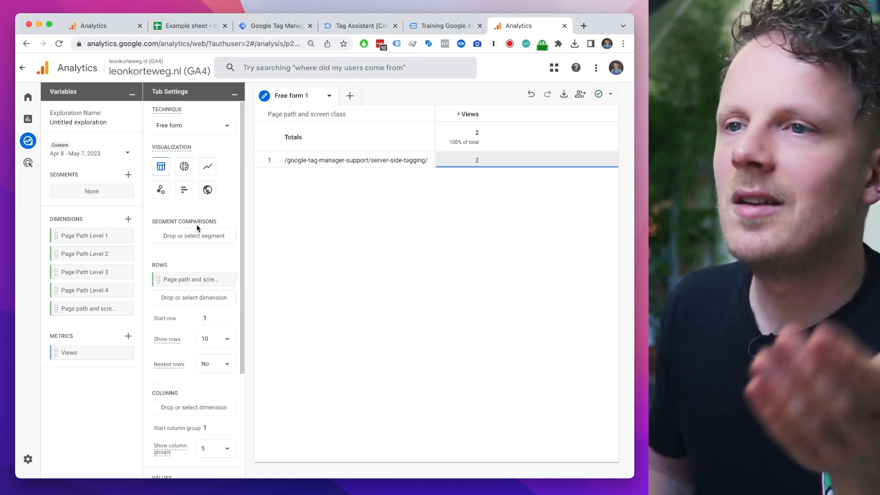
Step: Open the Page Path Level 1 filter of the exploration and check its match type and value
scroll(156, 278, "down", 1)
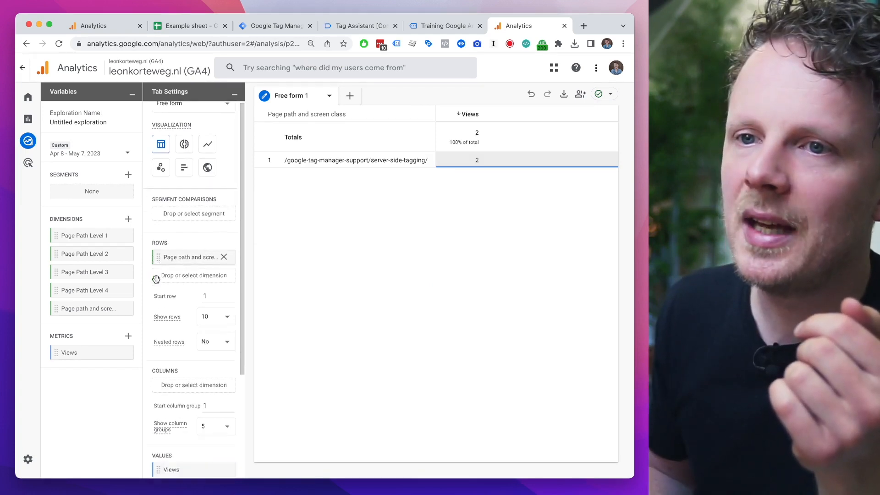
scroll(156, 279, "down", 5)
left_click(193, 431)
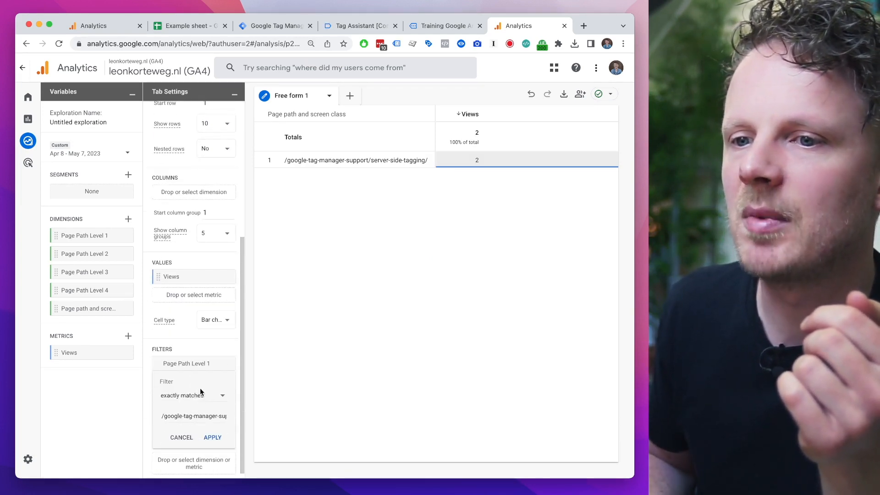
left_click(210, 367)
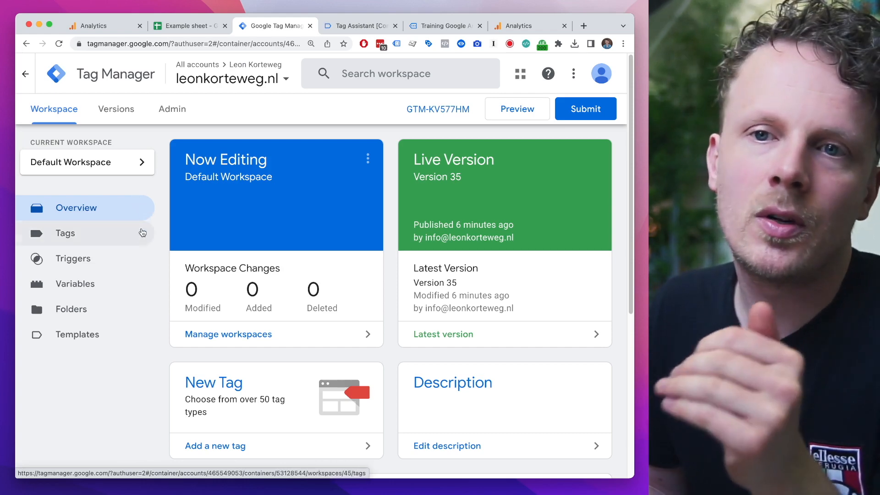
Step: In Google Tag Manager, copy the full JavaScript code of the user-defined variable Page Path Level 1 and close it without changes
left_click(115, 285)
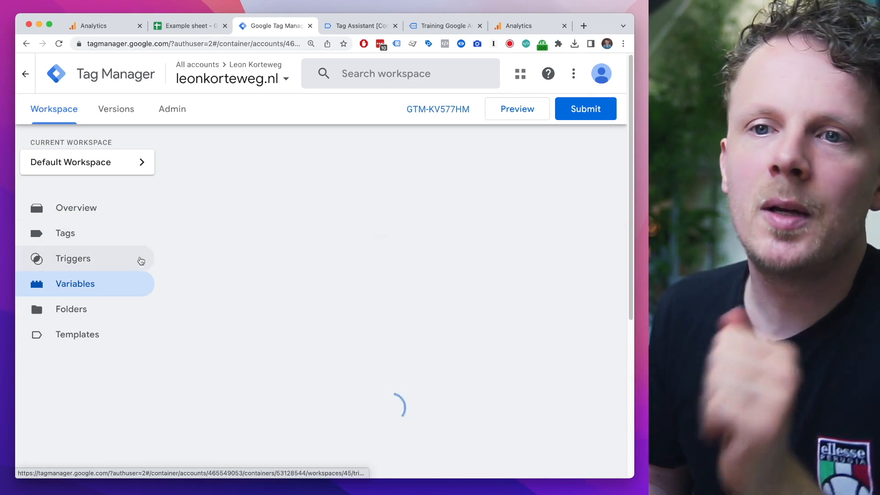
scroll(191, 302, "down", 5)
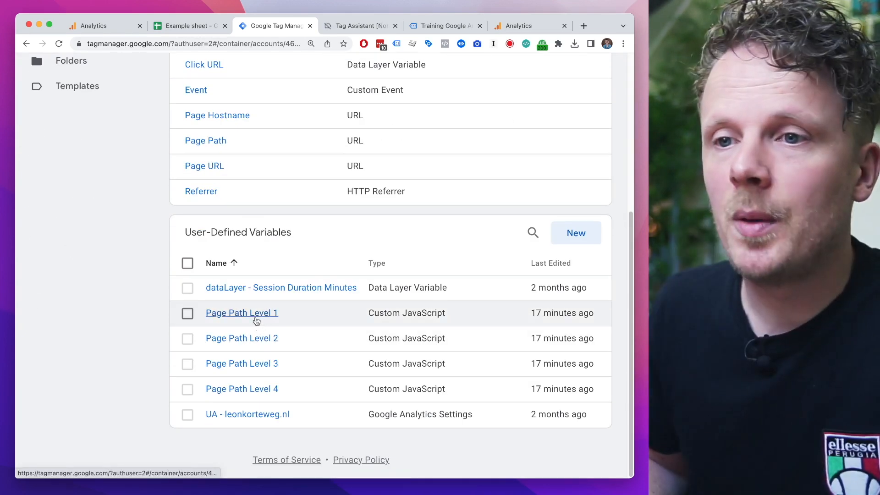
left_click(253, 314)
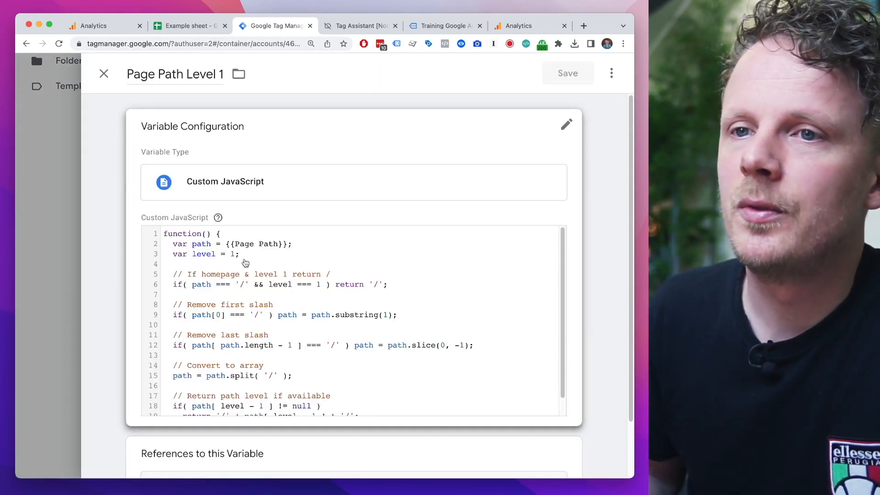
left_click(225, 277)
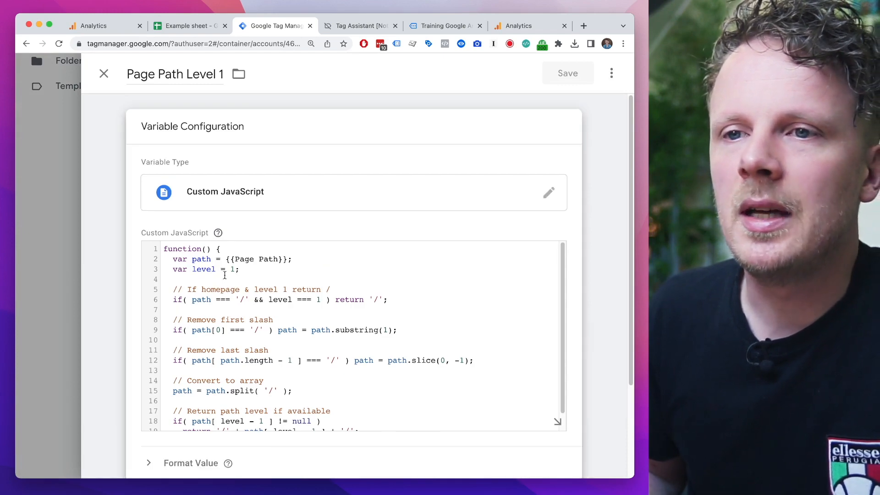
key("super+a")
key("ctrl+c")
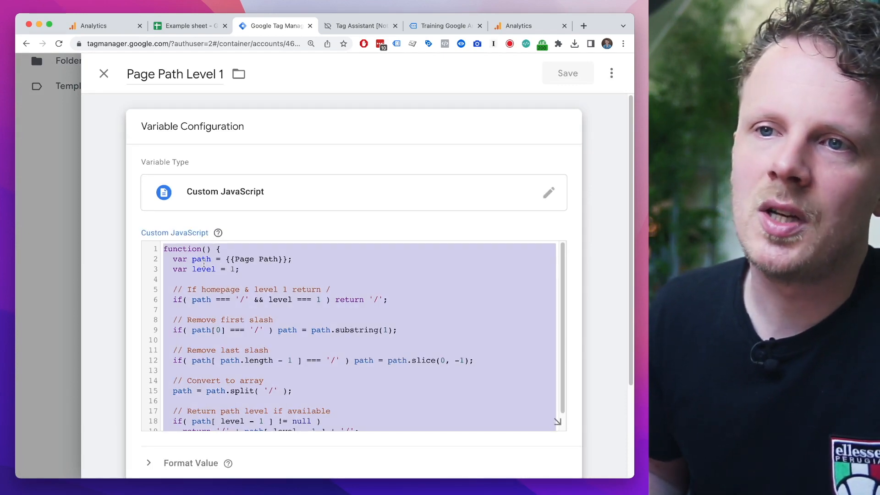
left_click(103, 78)
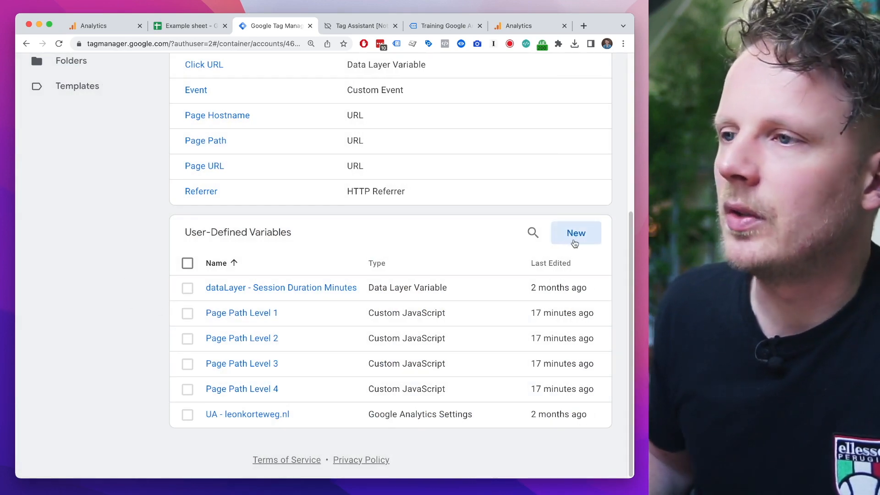
Step: Create and save a Custom JavaScript variable named Page Path Level 5 with the copied code and the level set to 5
left_click(580, 241)
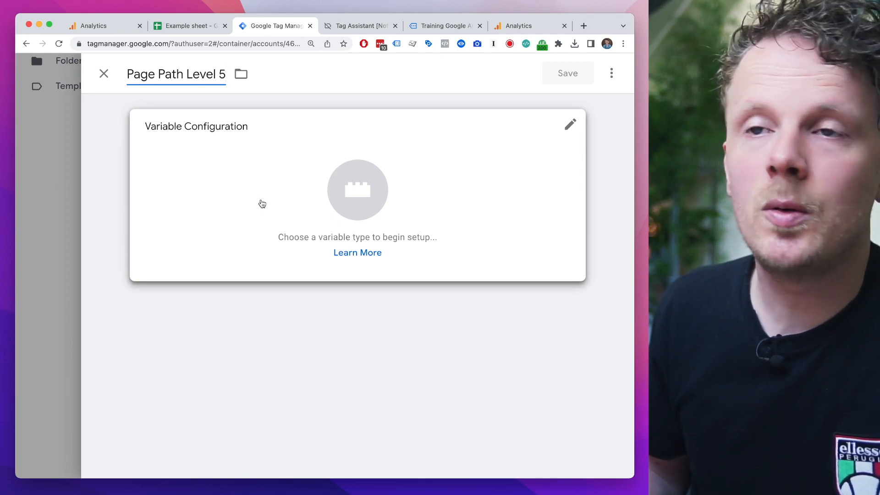
left_click(264, 203)
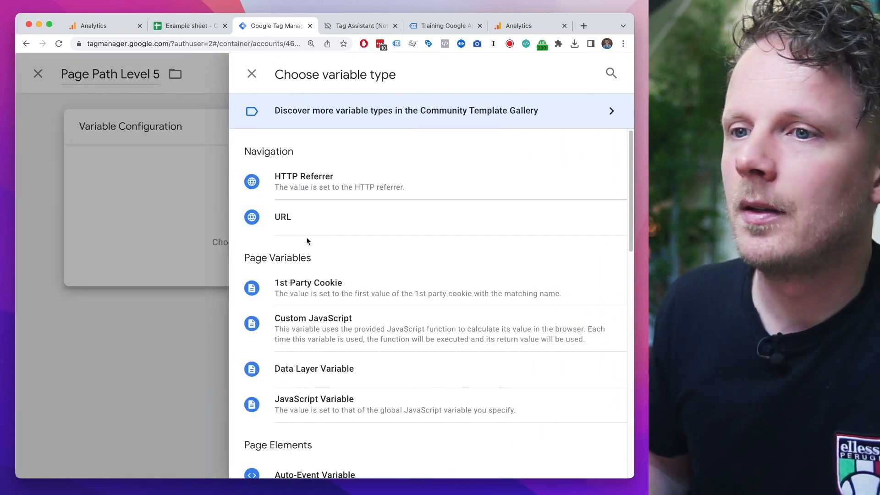
left_click(295, 332)
left_click(288, 294)
key("ctrl+v")
scroll(289, 295, "up", 2)
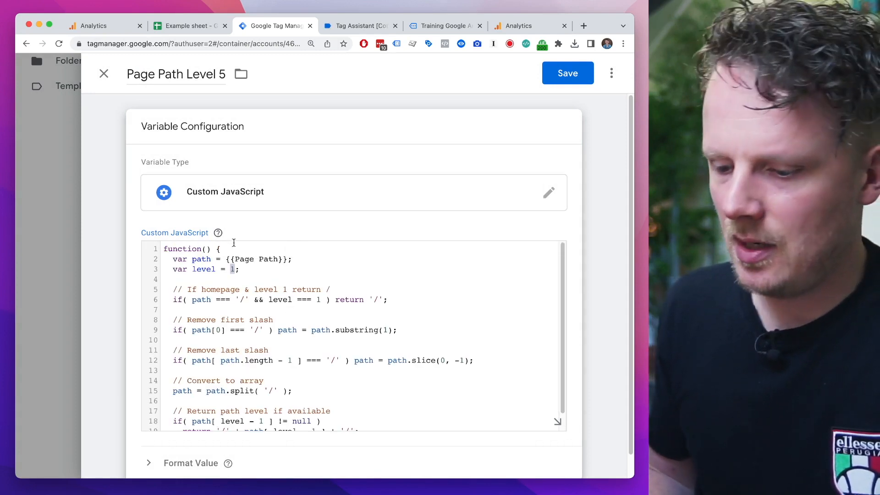
left_click(550, 83)
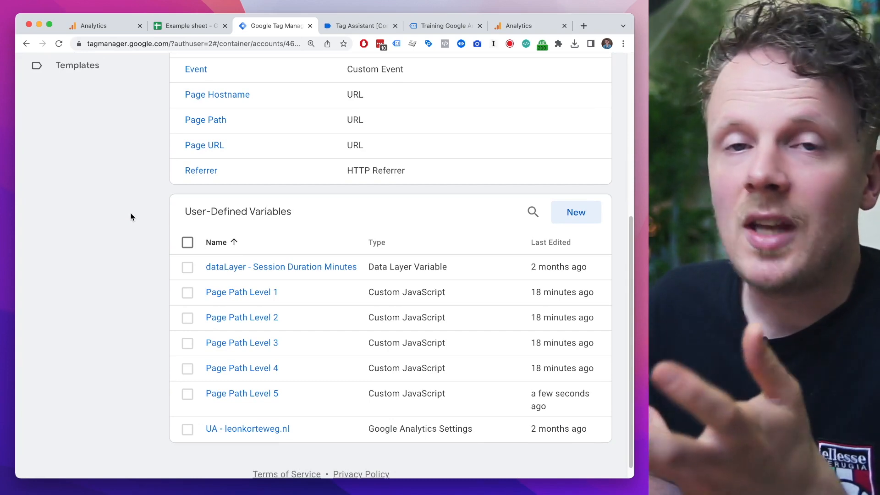
Step: Add the field page_path_level_5 with value {{Page Path Level 5}} to the 01.02 GA4 Config tag and save it
scroll(132, 208, "up", 6)
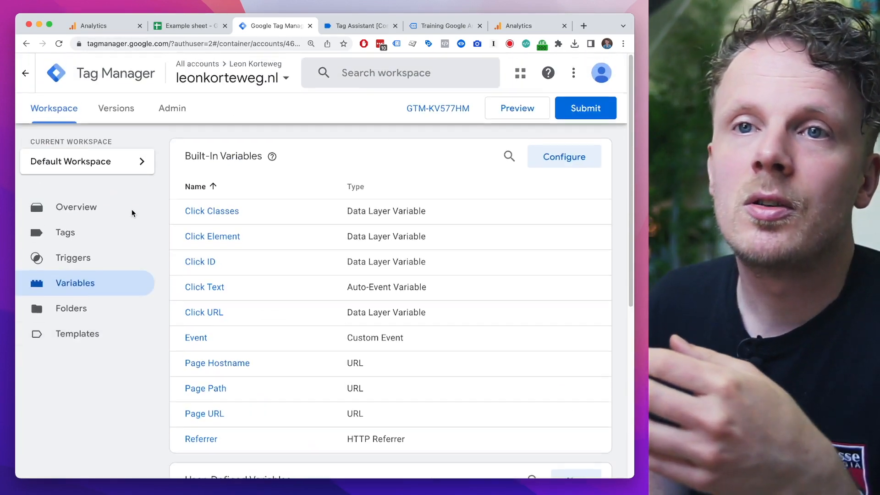
left_click(99, 240)
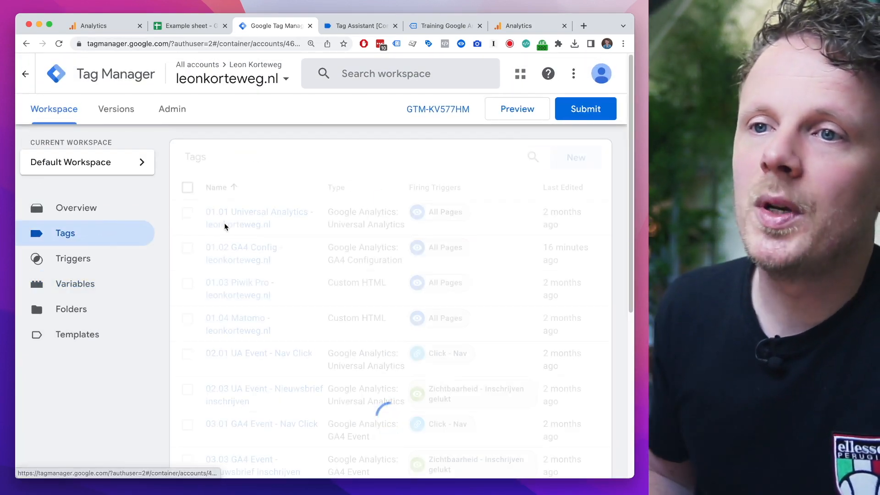
left_click(236, 255)
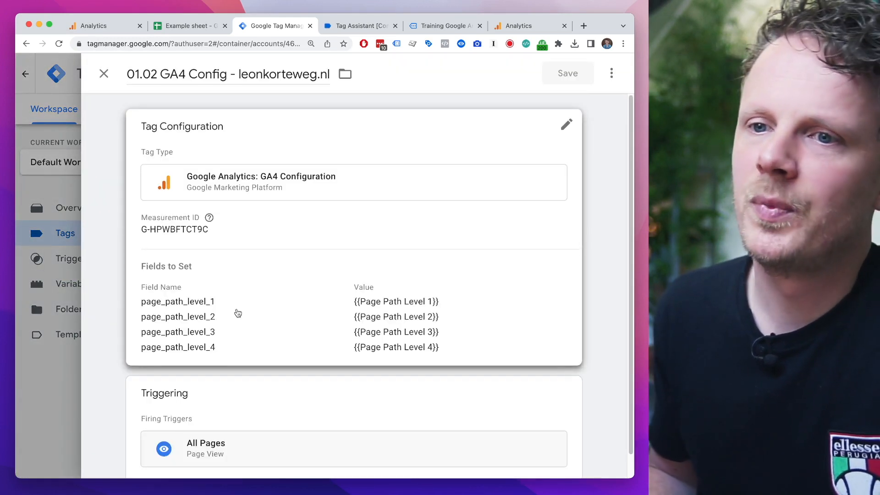
scroll(236, 310, "down", 1)
left_click(252, 275)
scroll(213, 389, "down", 3)
left_click(220, 356)
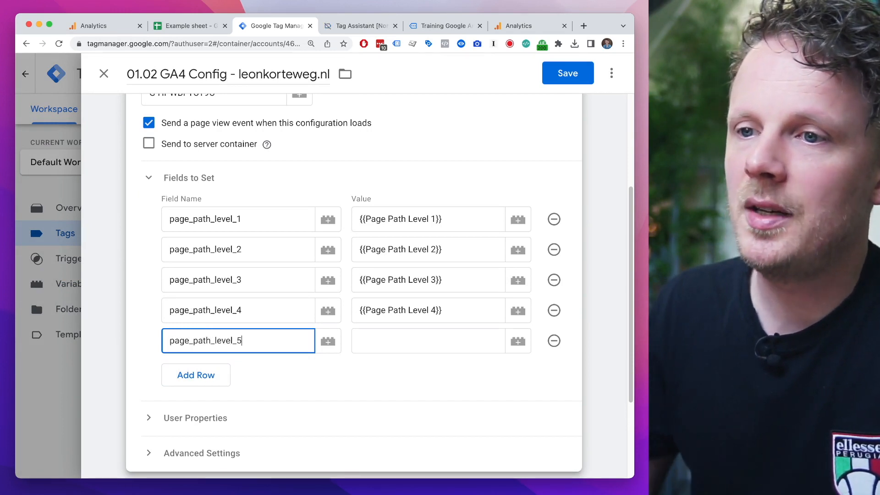
left_click(517, 347)
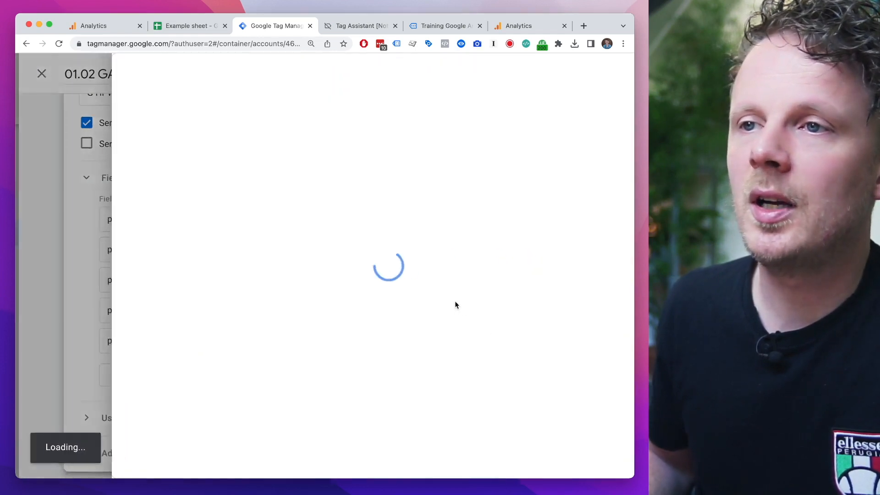
left_click(232, 459)
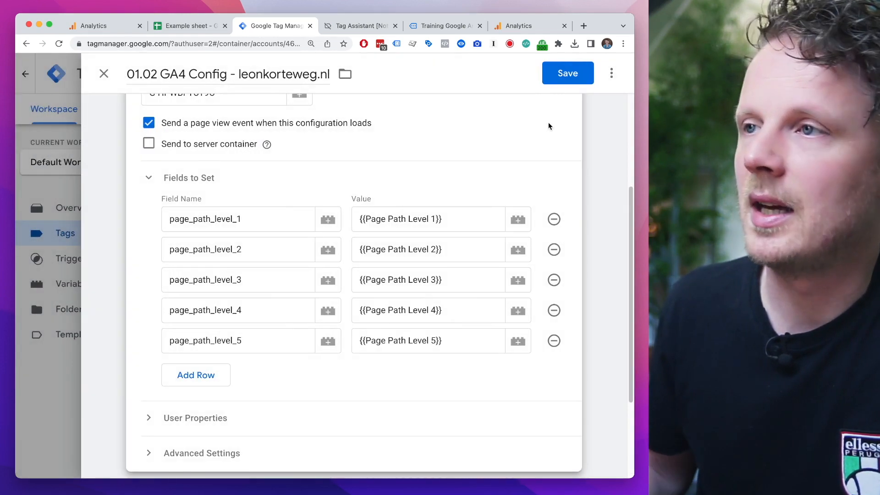
left_click(577, 78)
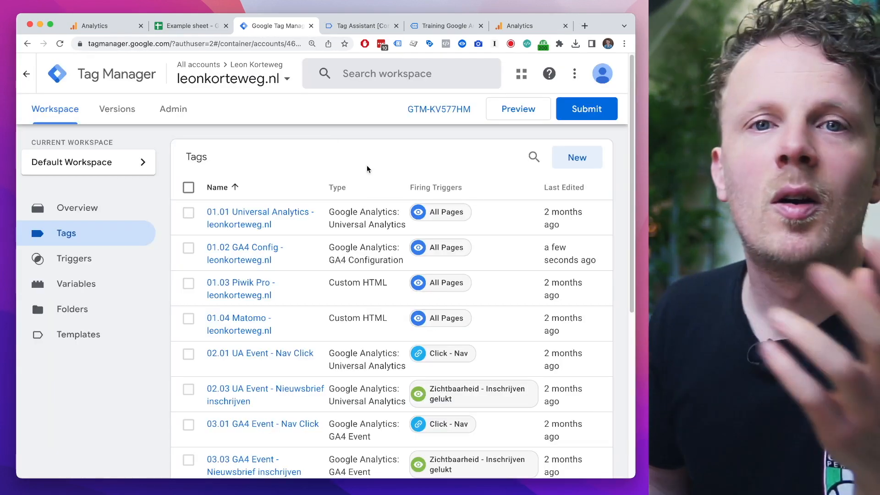